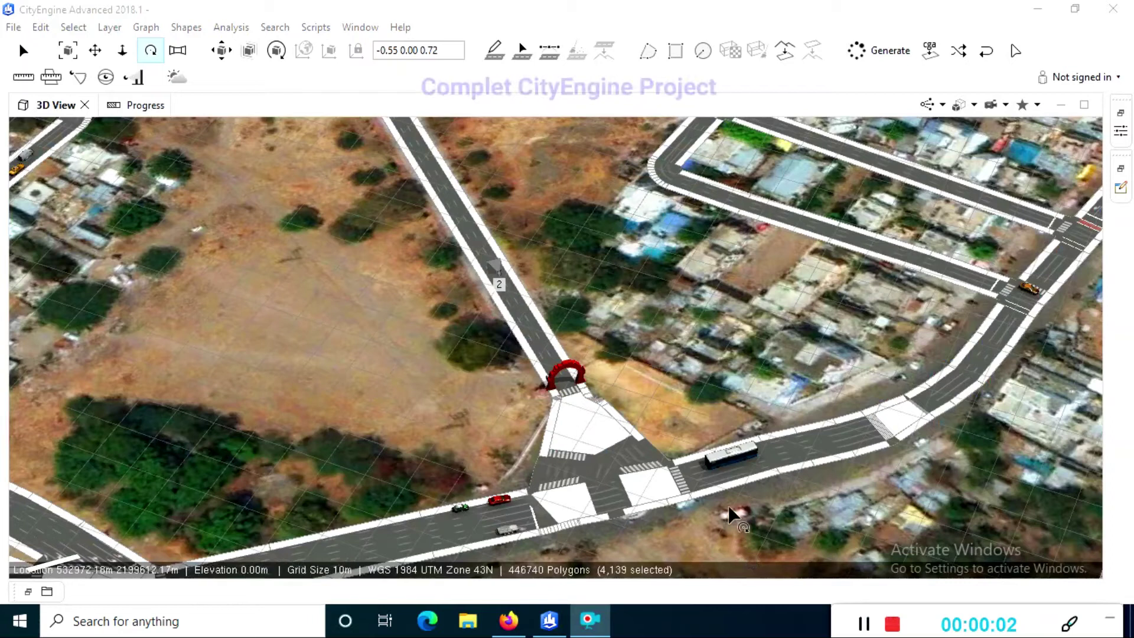
Examine the whole campus model from above, including the road network, satellite basemap and building layout.
scroll(656, 472, down, 5)
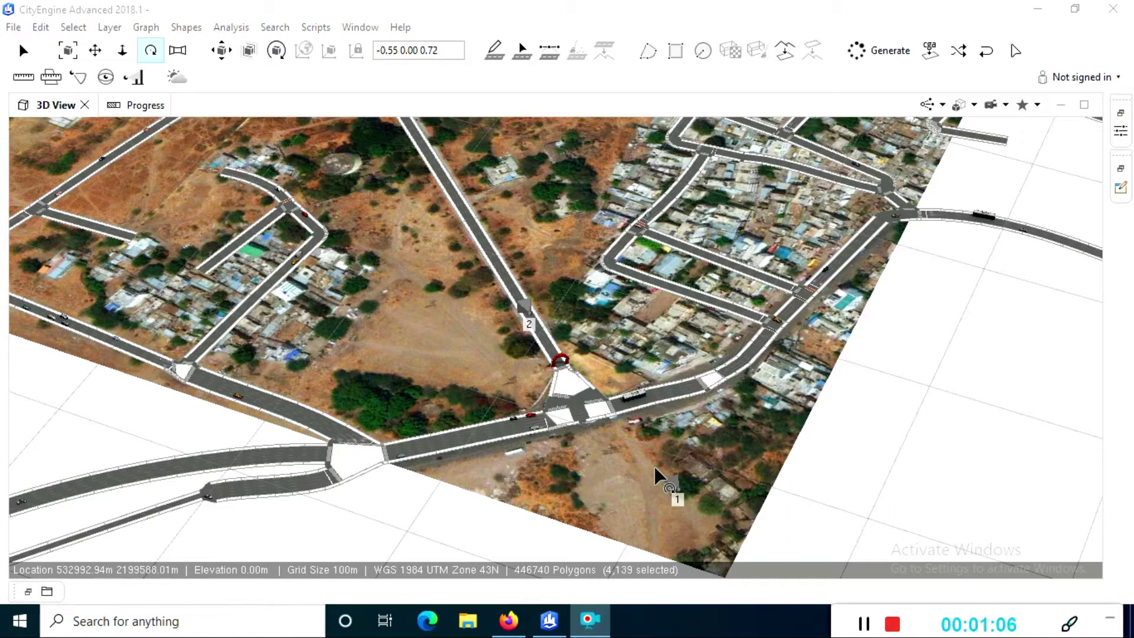
key(f)
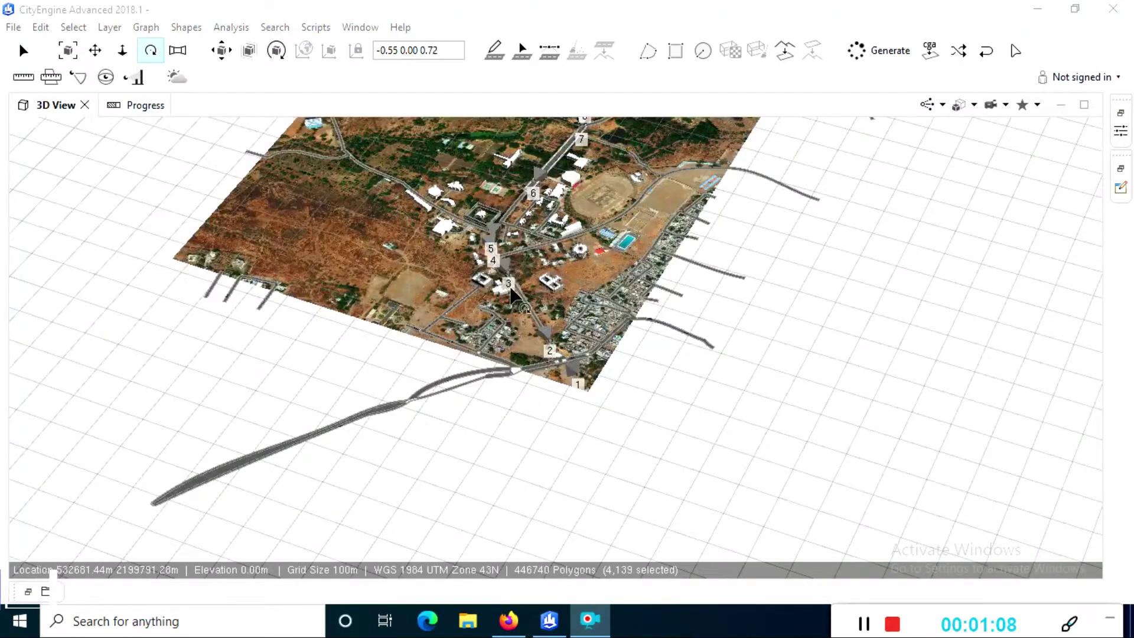
click(97, 51)
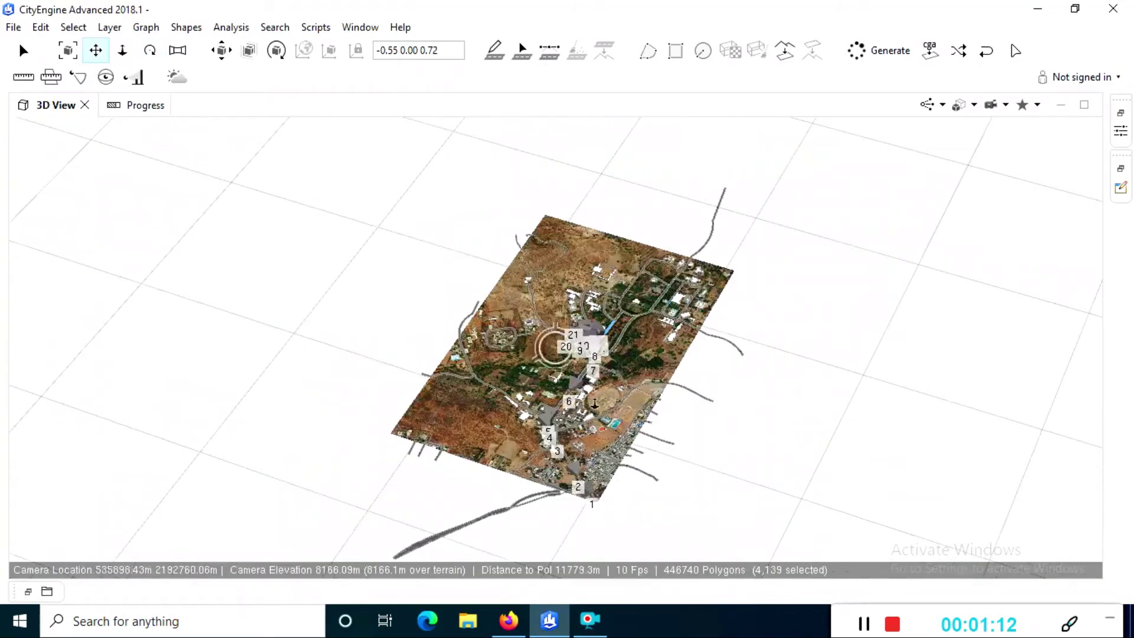
click(150, 51)
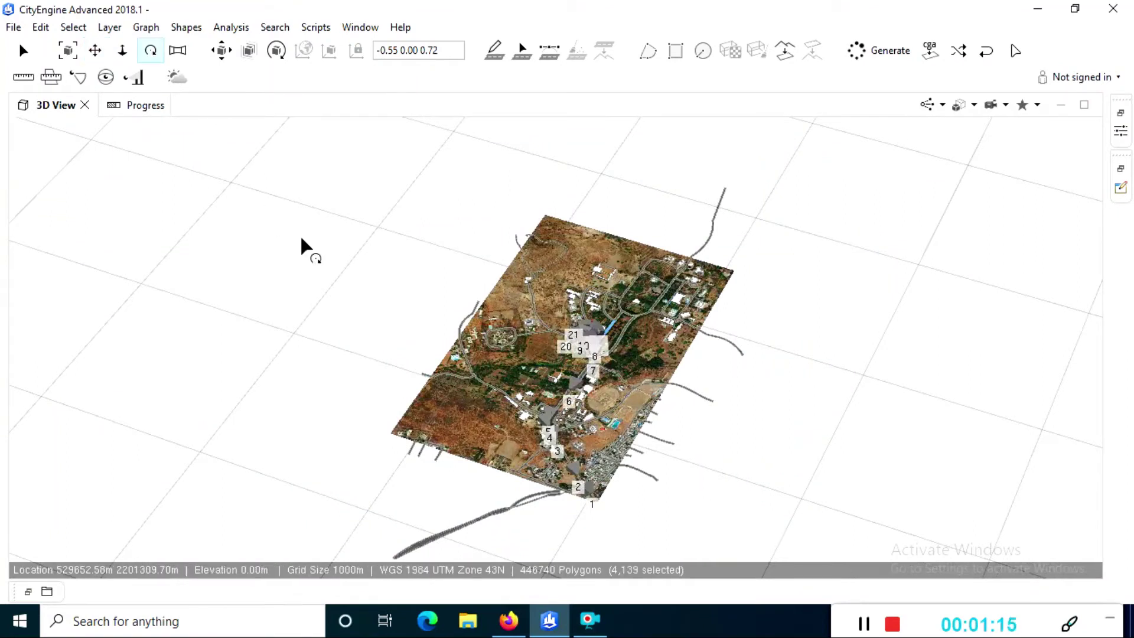
alt+drag(493, 398, 583, 400)
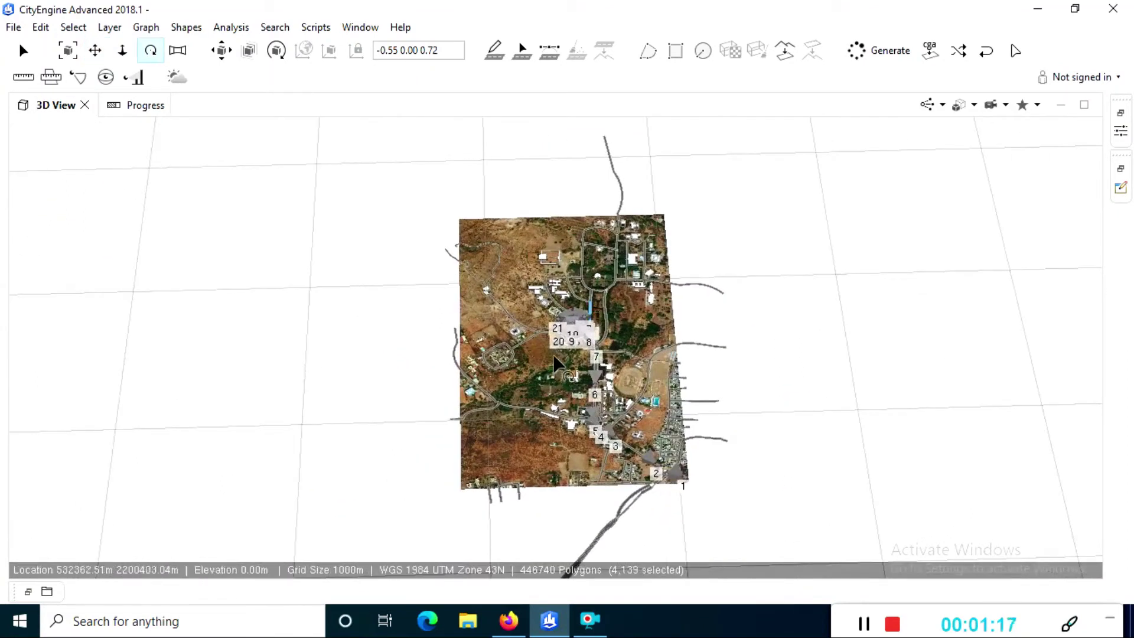
scroll(570, 358, up, 3)
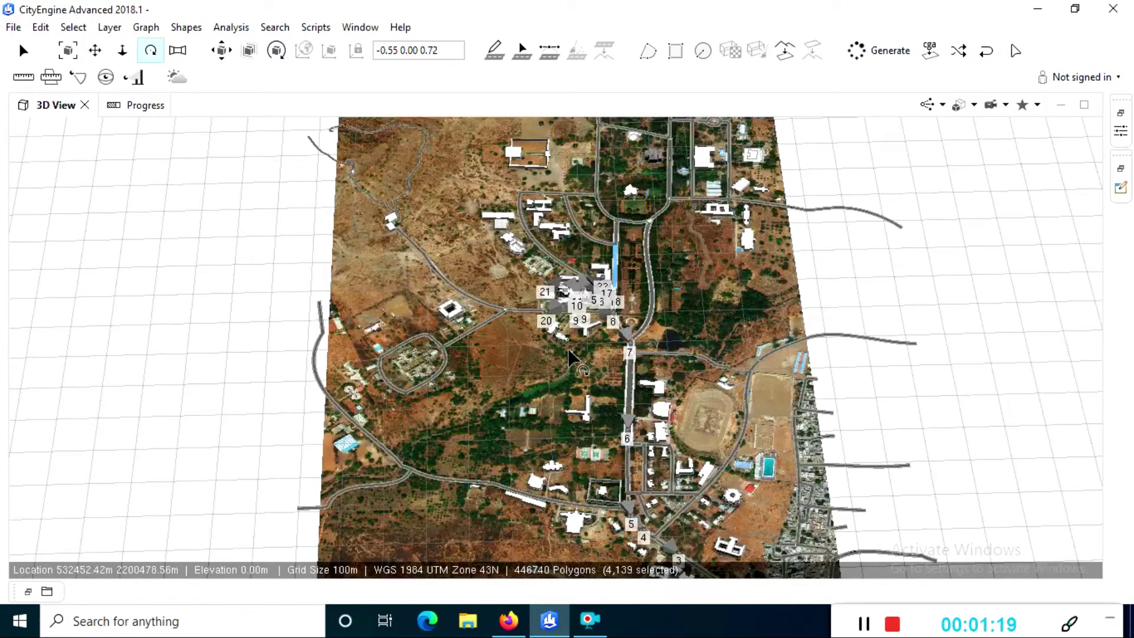
scroll(570, 359, up, 3)
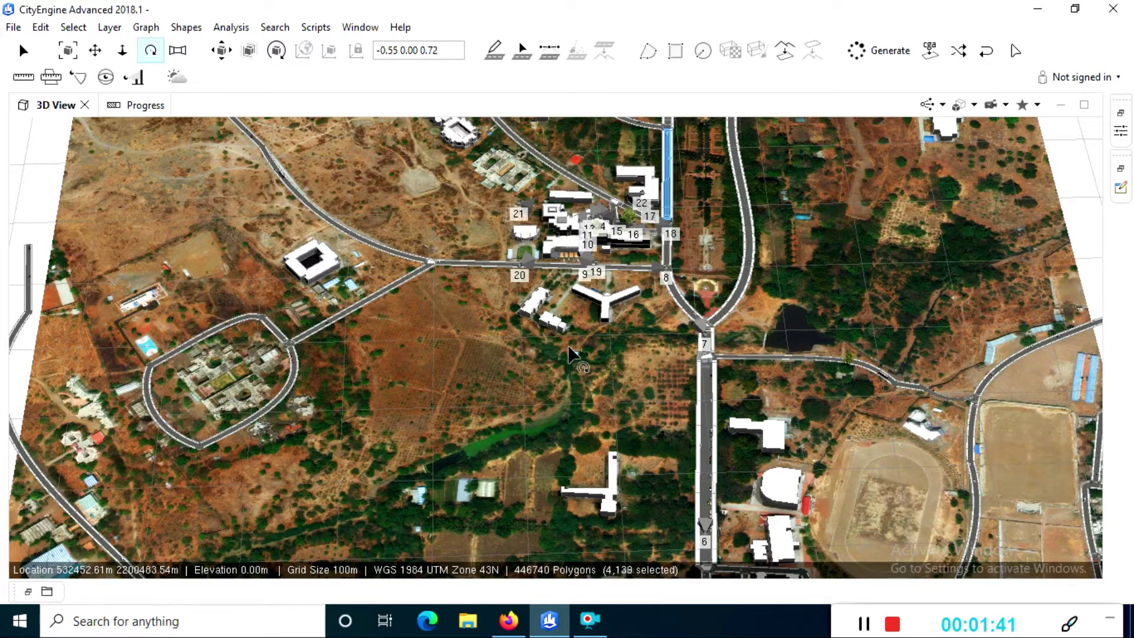
scroll(832, 549, up, 5)
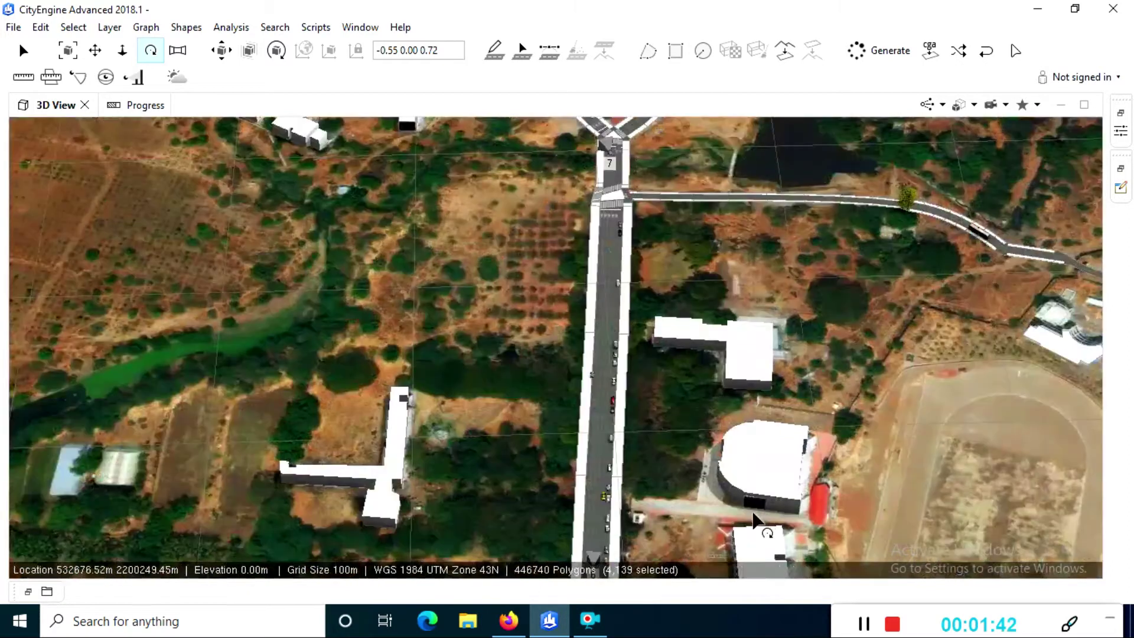
Inspect the curved building beside the main road and the cars on the street at close range.
drag(701, 513, 883, 307)
scroll(733, 426, up, 5)
scroll(813, 324, up, 2)
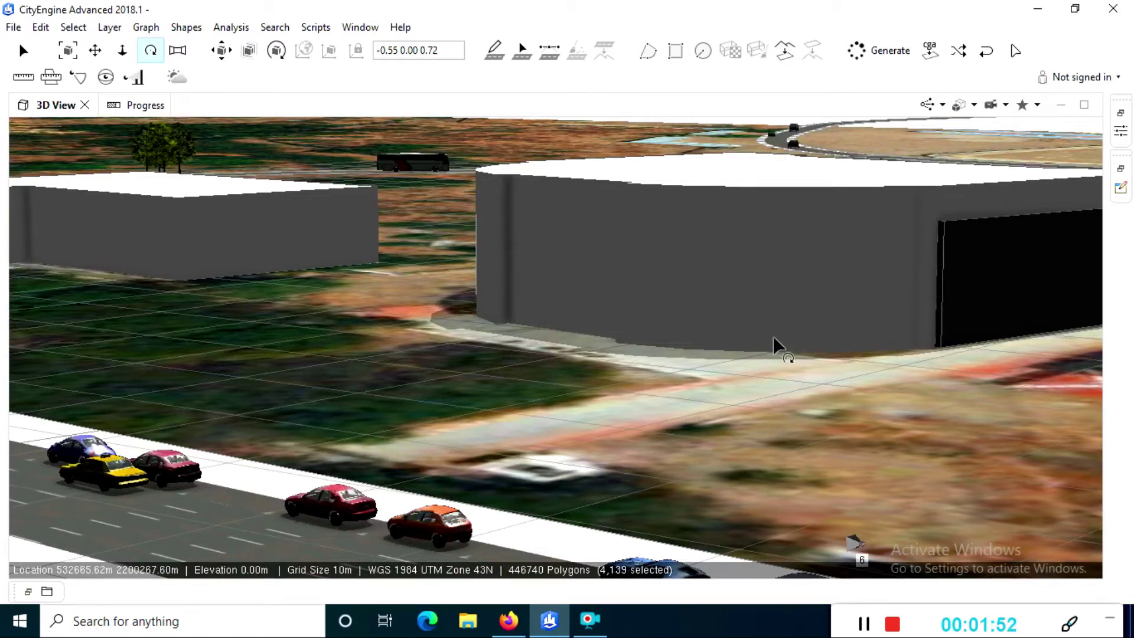
scroll(775, 346, down, 5)
alt+drag(827, 369, 490, 337)
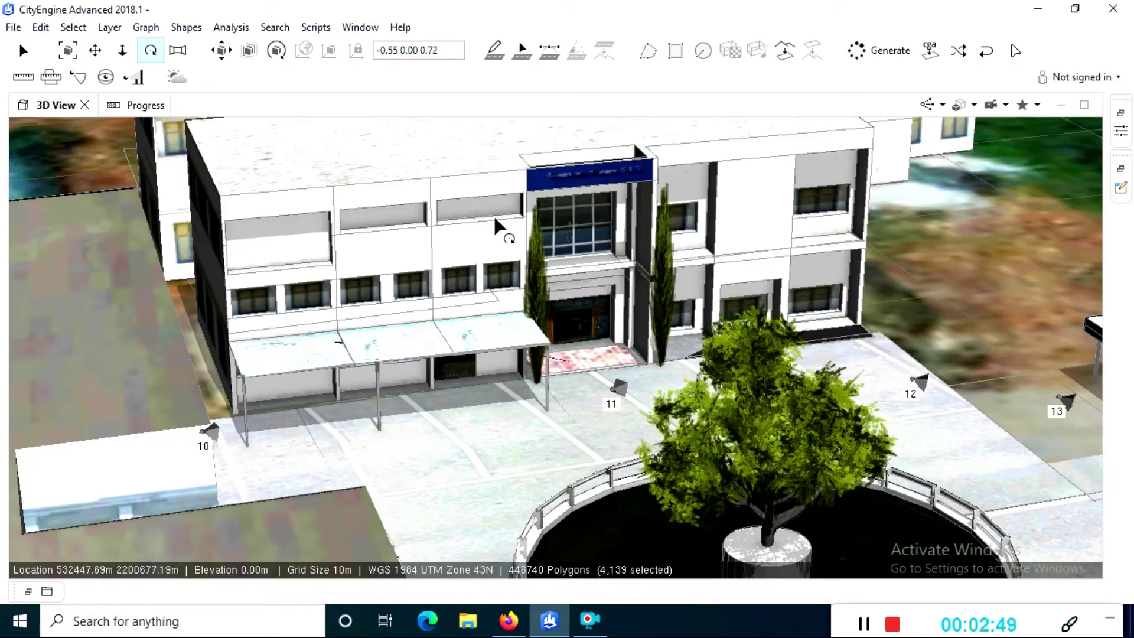
Examine the front facade, windows and roof texture of the Computer Science & IT building.
scroll(490, 213, up, 5)
scroll(450, 208, up, 5)
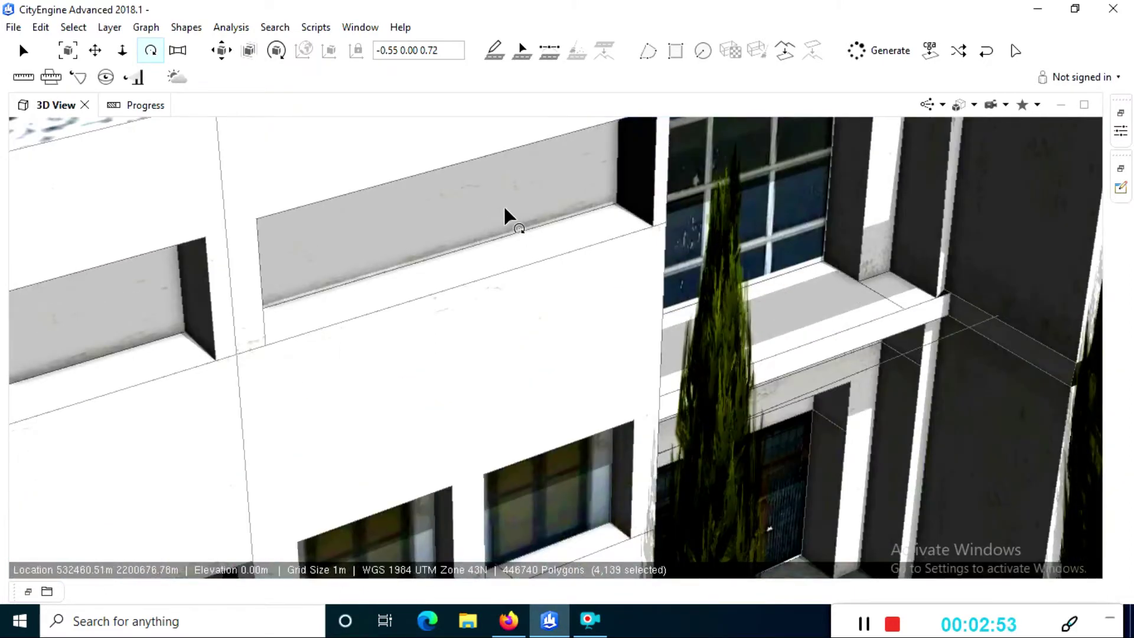
scroll(505, 215, down, 5)
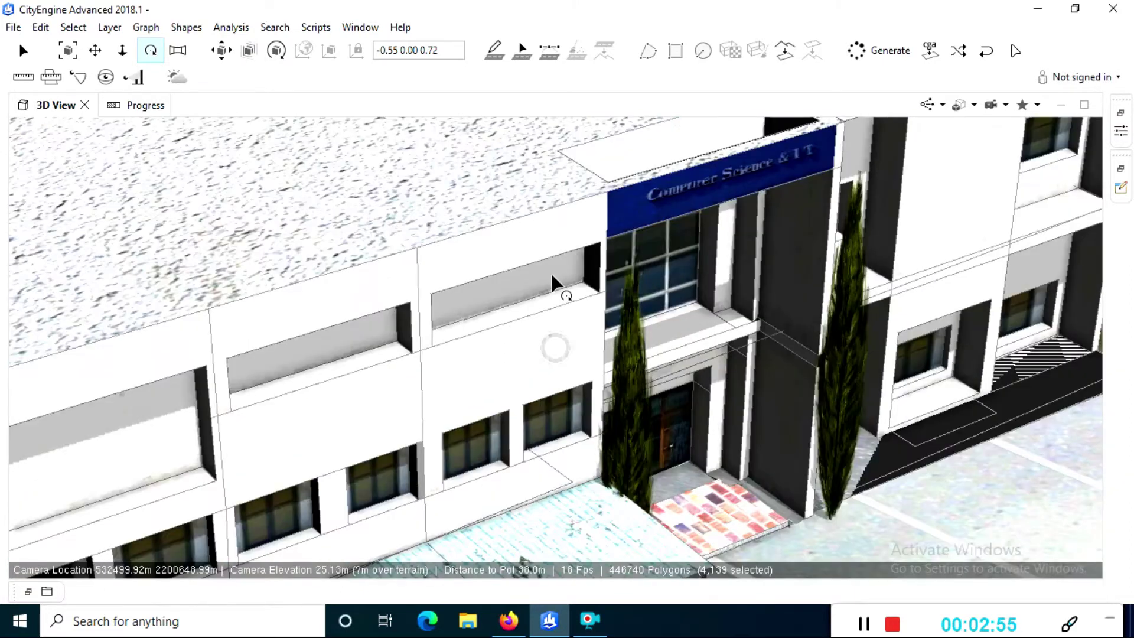
scroll(689, 446, down, 5)
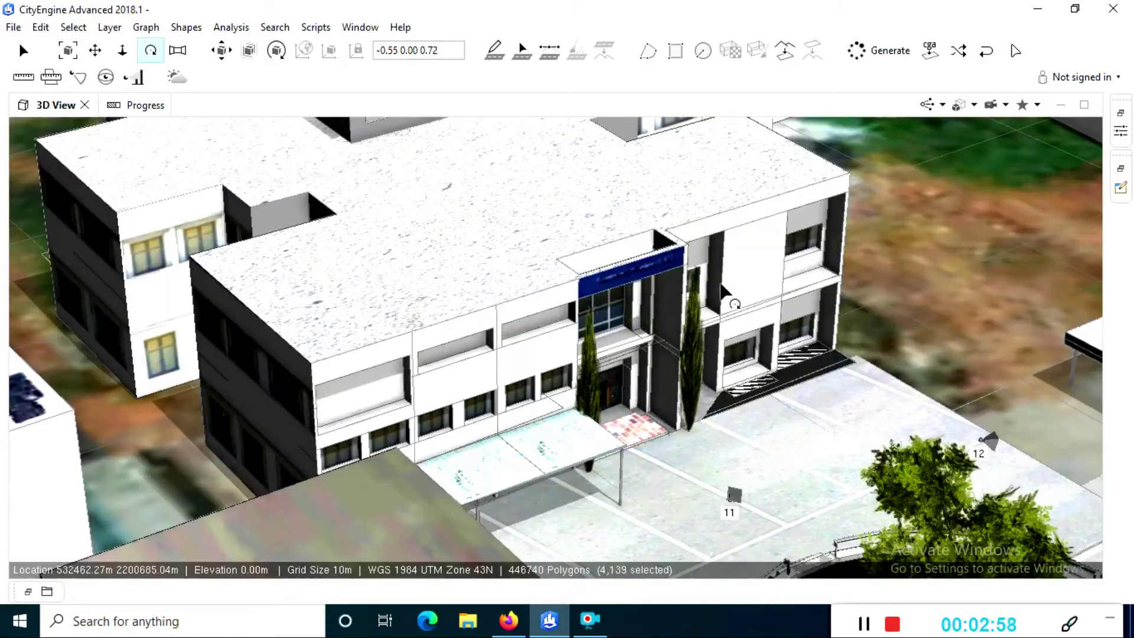
scroll(572, 388, up, 5)
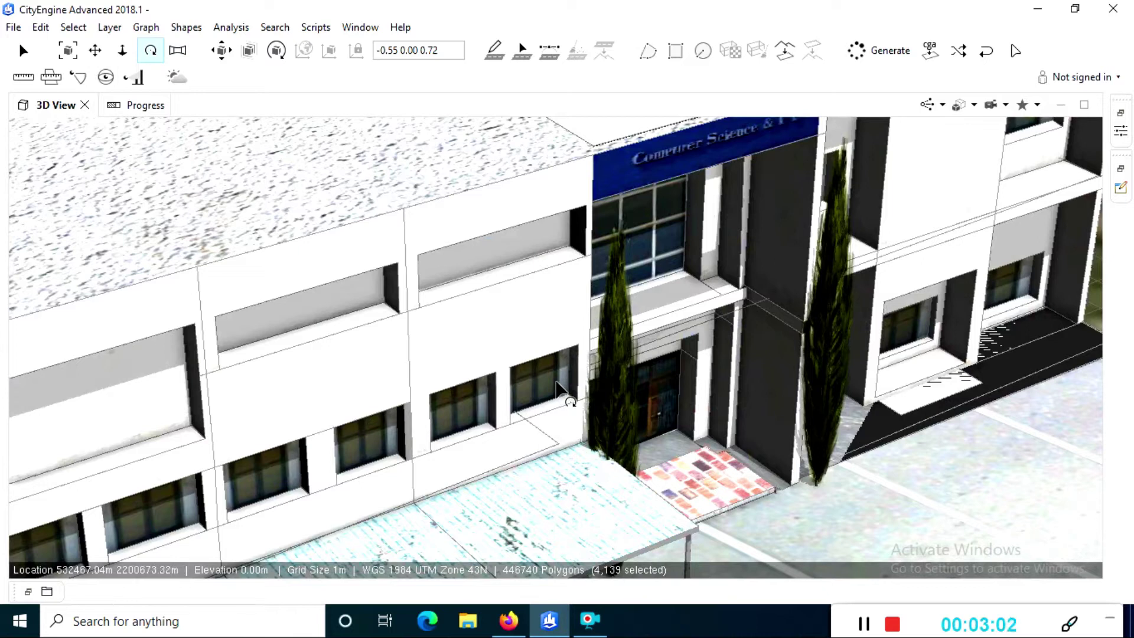
scroll(529, 384, down, 5)
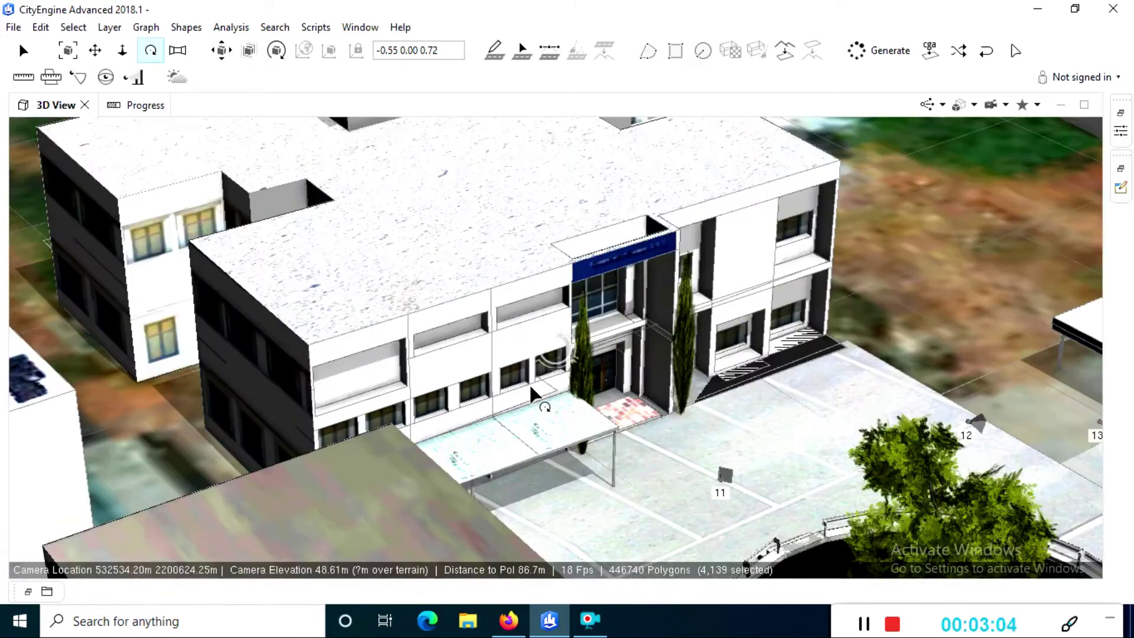
scroll(562, 375, up, 6)
scroll(565, 346, up, 2)
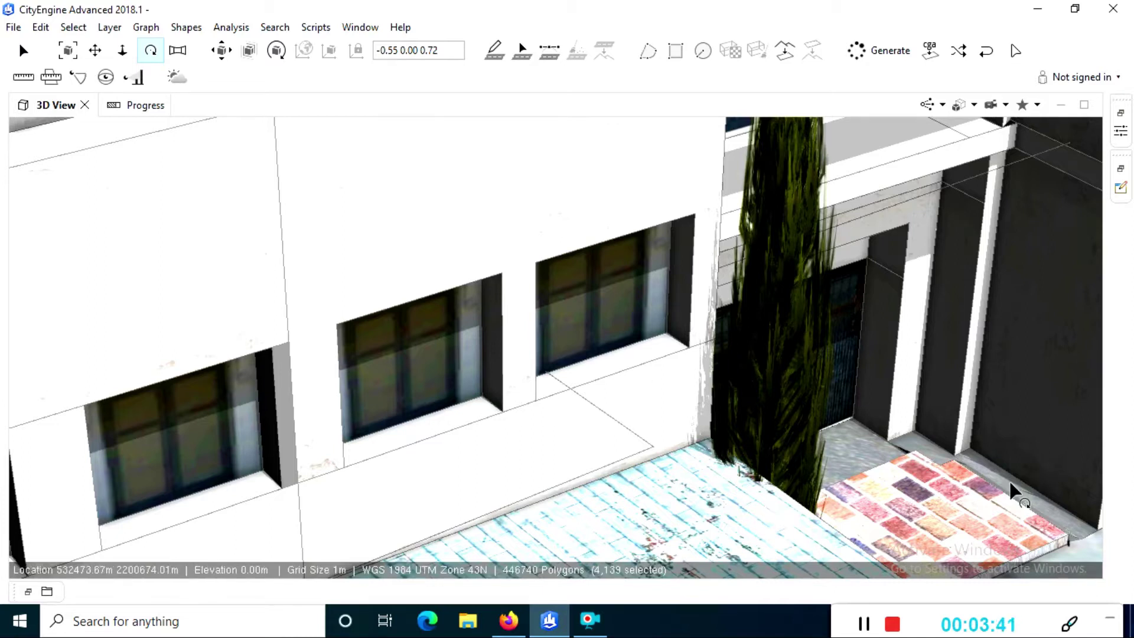
Inspect the Computer Science & IT building's entrance door, brick-paved step and flanking trees up close.
scroll(944, 444, down, 5)
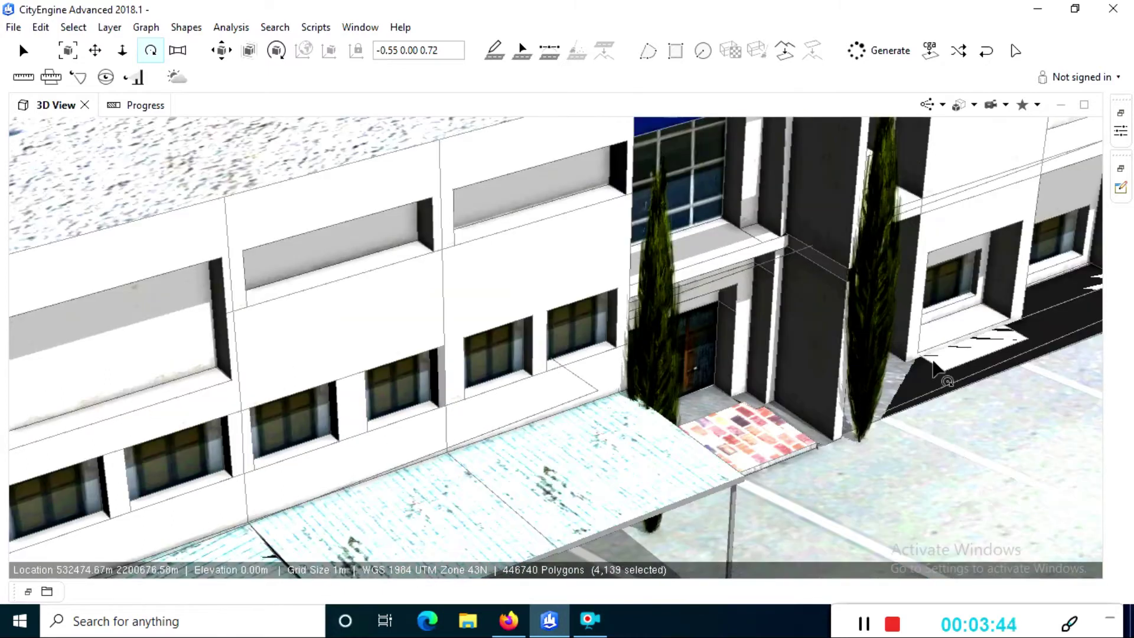
scroll(947, 304, up, 4)
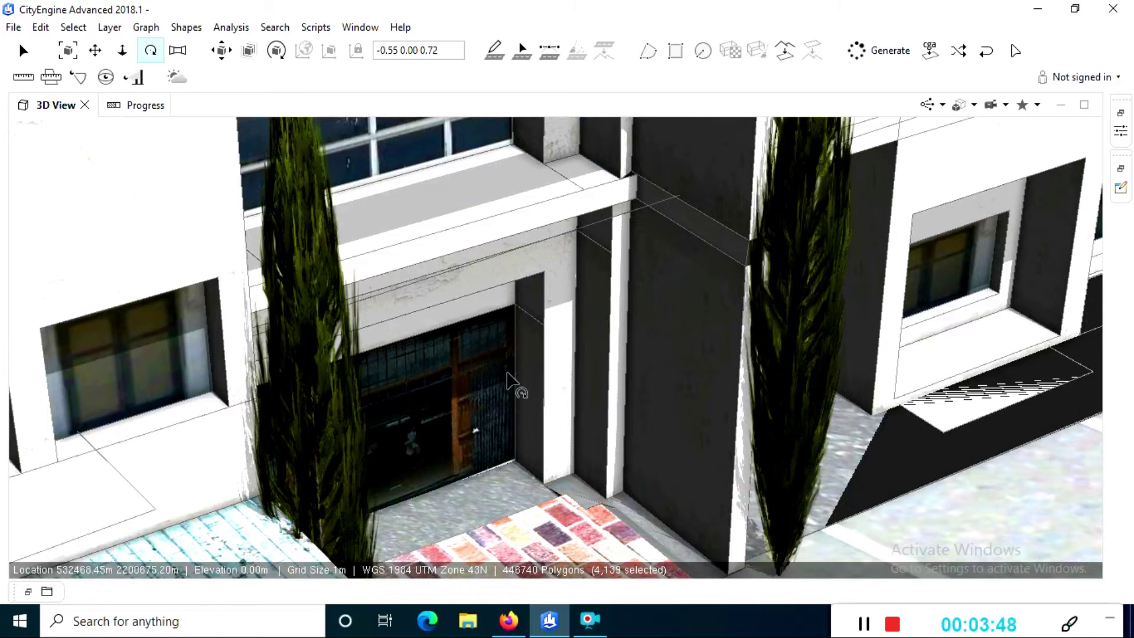
scroll(587, 400, up, 3)
scroll(488, 418, down, 2)
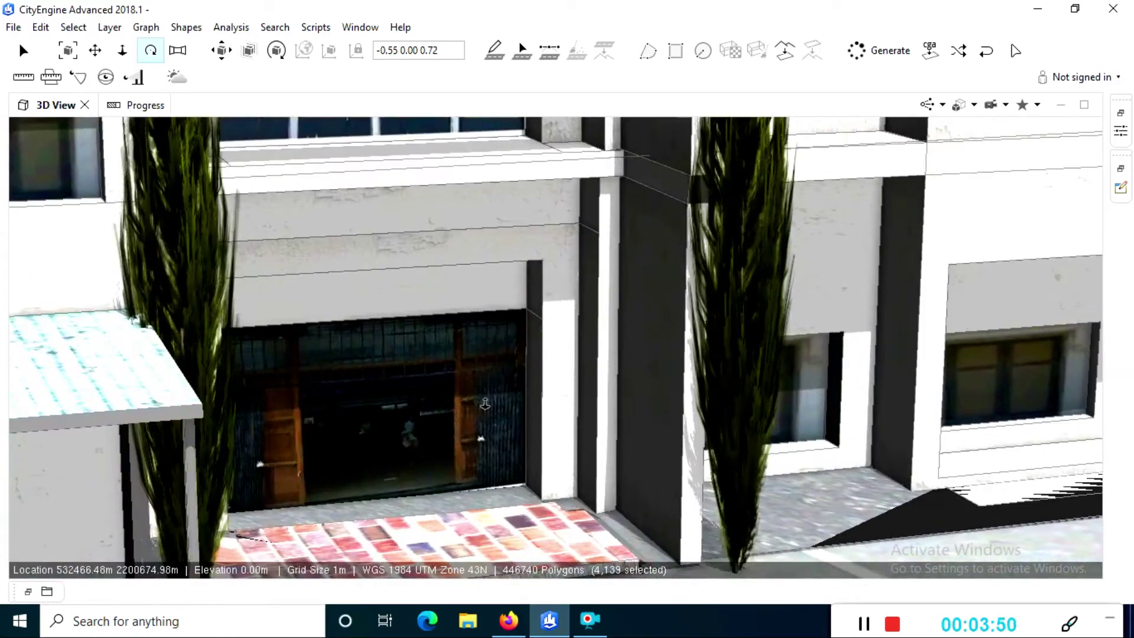
scroll(488, 413, down, 4)
scroll(458, 386, up, 5)
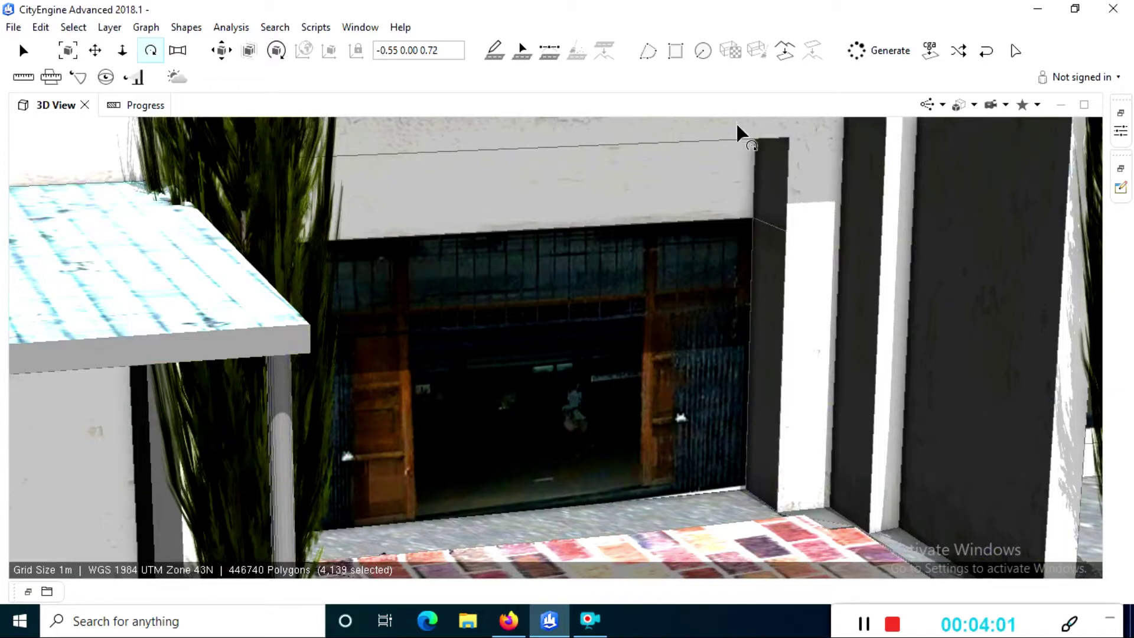
scroll(670, 324, down, 5)
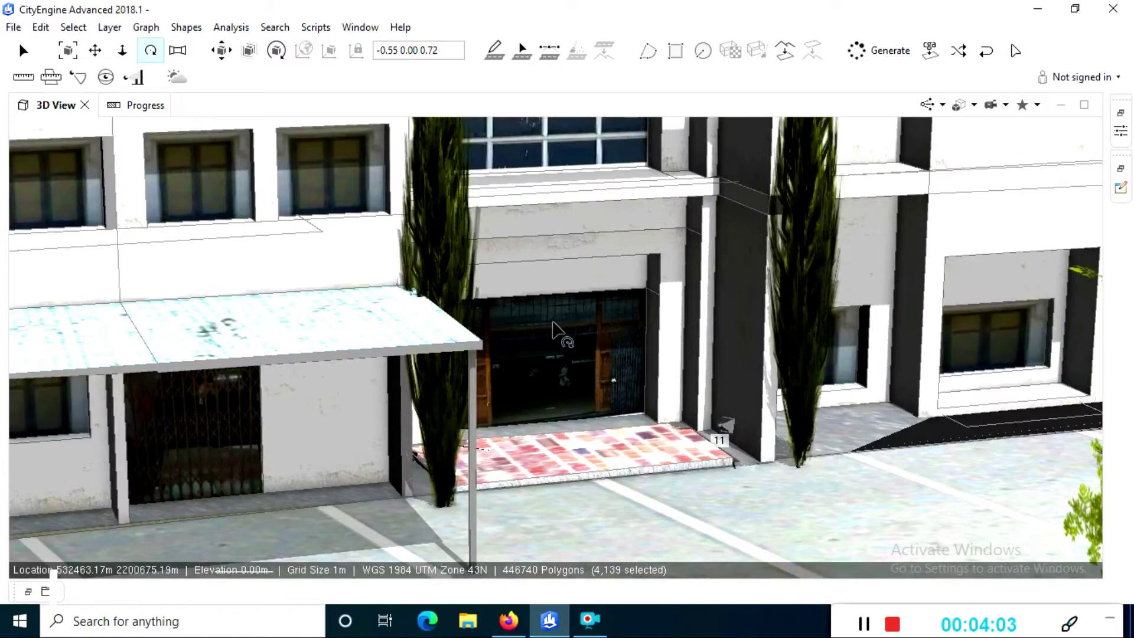
Examine the buildings, roads and circular tree planter surrounding the Computer Science & IT building from several angles.
drag(564, 325, 983, 225)
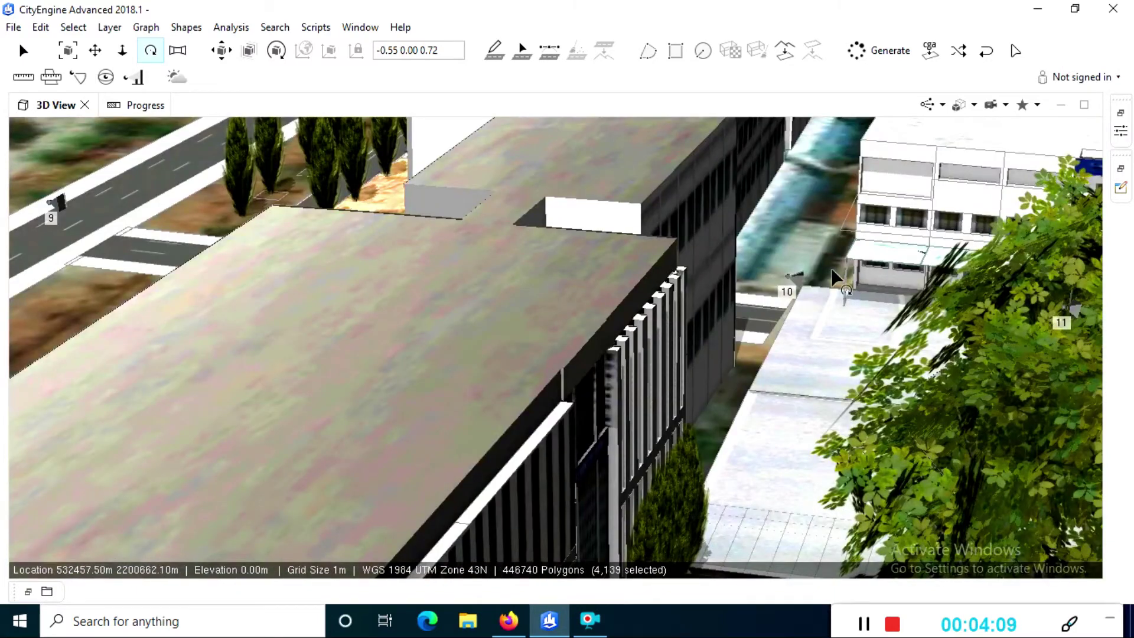
scroll(839, 281, down, 3)
scroll(1040, 289, down, 5)
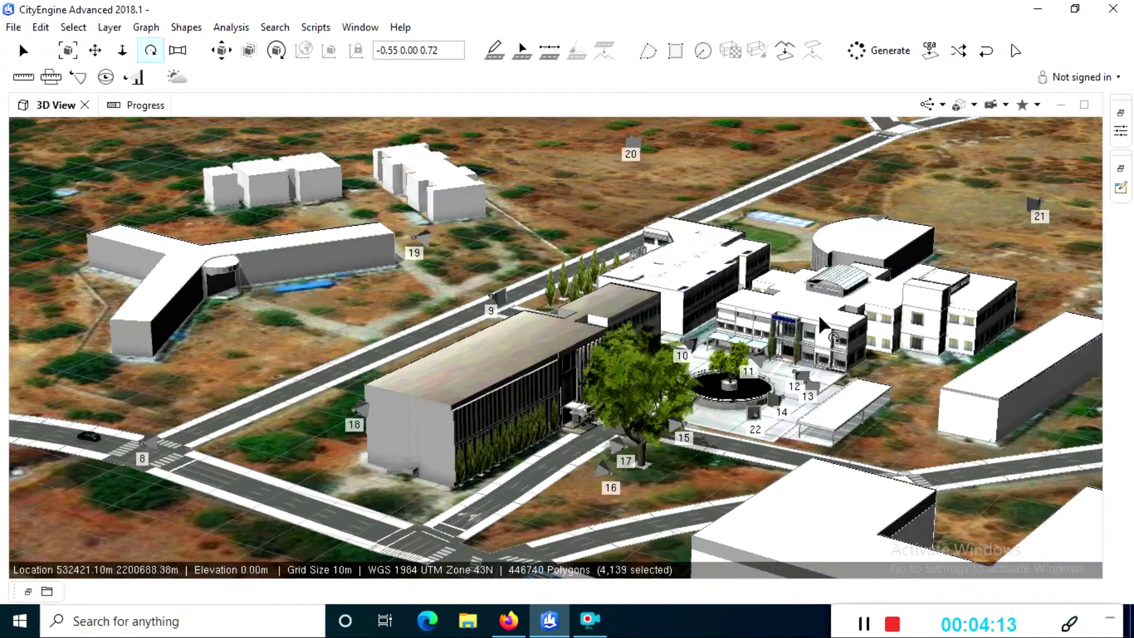
scroll(827, 327, up, 6)
scroll(604, 378, down, 5)
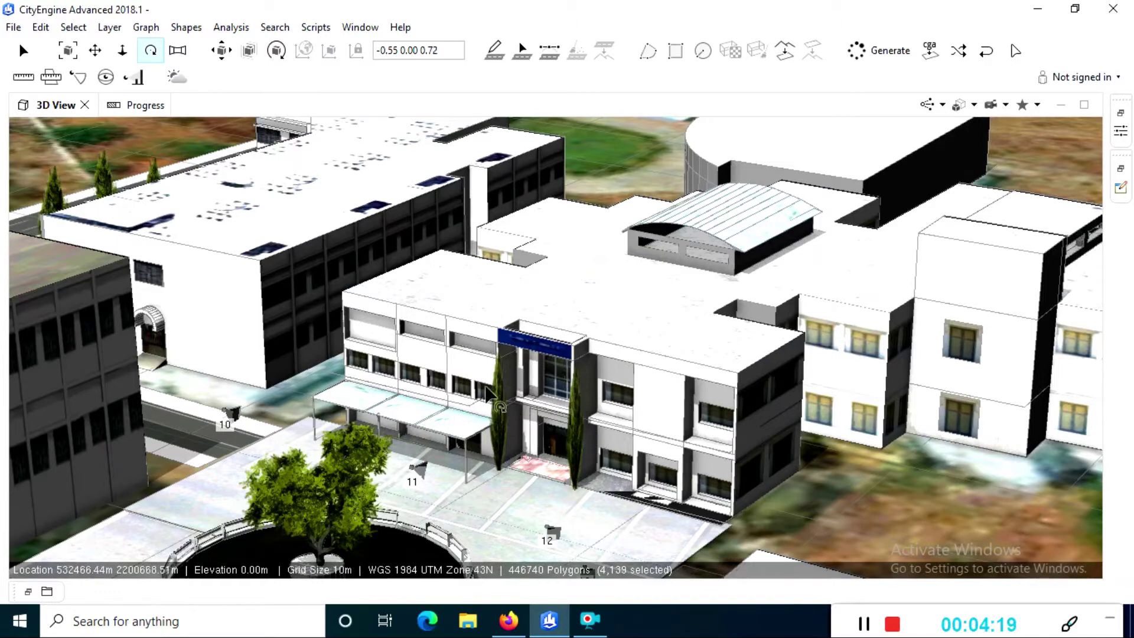
alt+drag(792, 420, 728, 420)
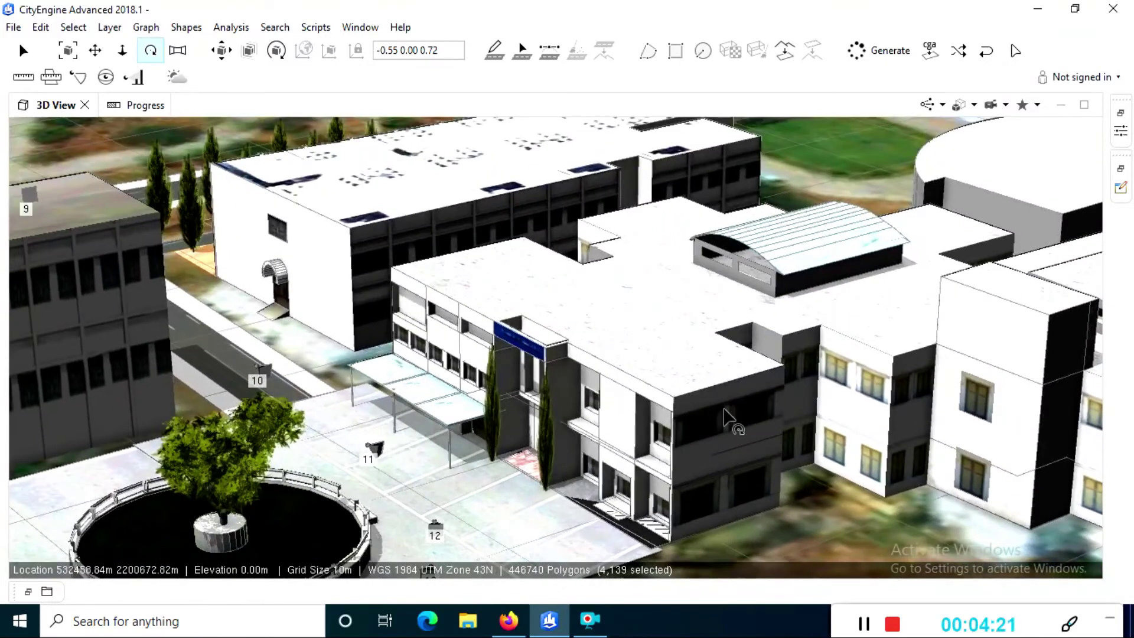
scroll(756, 449, down, 5)
alt+drag(853, 443, 792, 449)
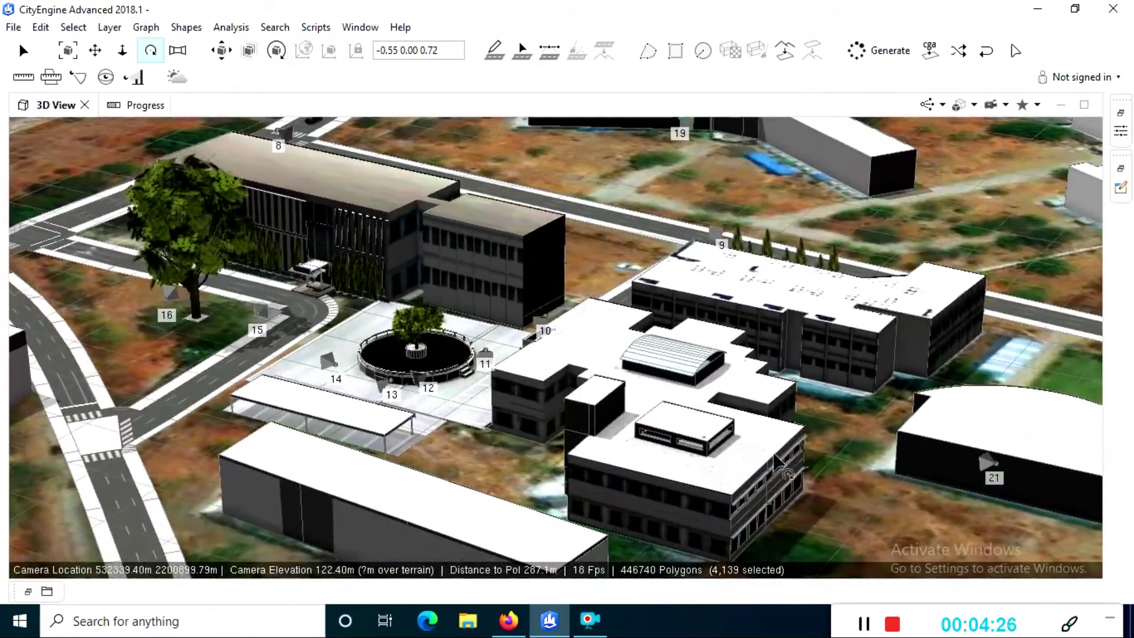
Inspect the rear block of the Computer Science & IT building, including its rooftop structure and window rows.
scroll(792, 463, up, 6)
scroll(736, 485, down, 5)
alt+drag(682, 420, 657, 392)
scroll(632, 415, up, 5)
scroll(632, 416, up, 5)
scroll(656, 394, down, 3)
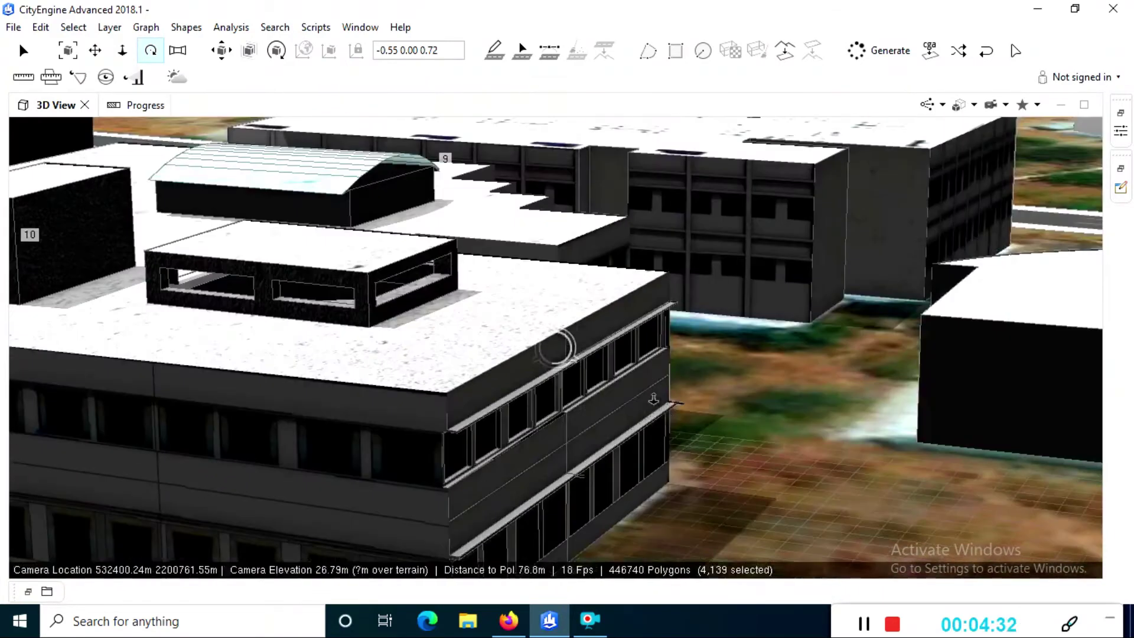
scroll(662, 405, up, 3)
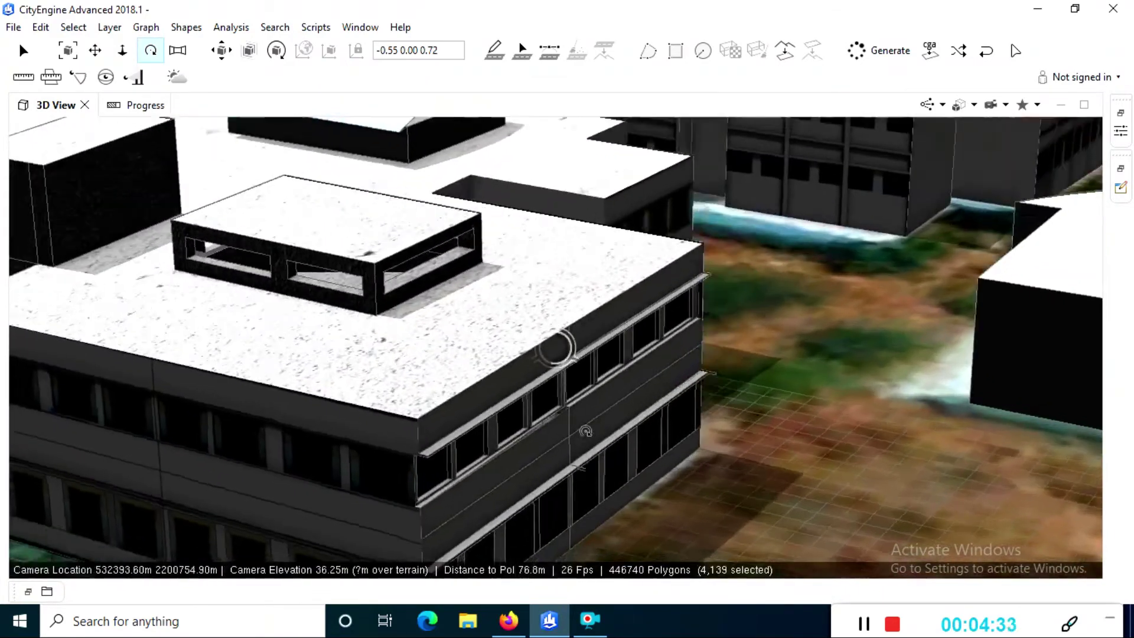
alt+drag(585, 431, 638, 430)
alt+drag(498, 448, 370, 461)
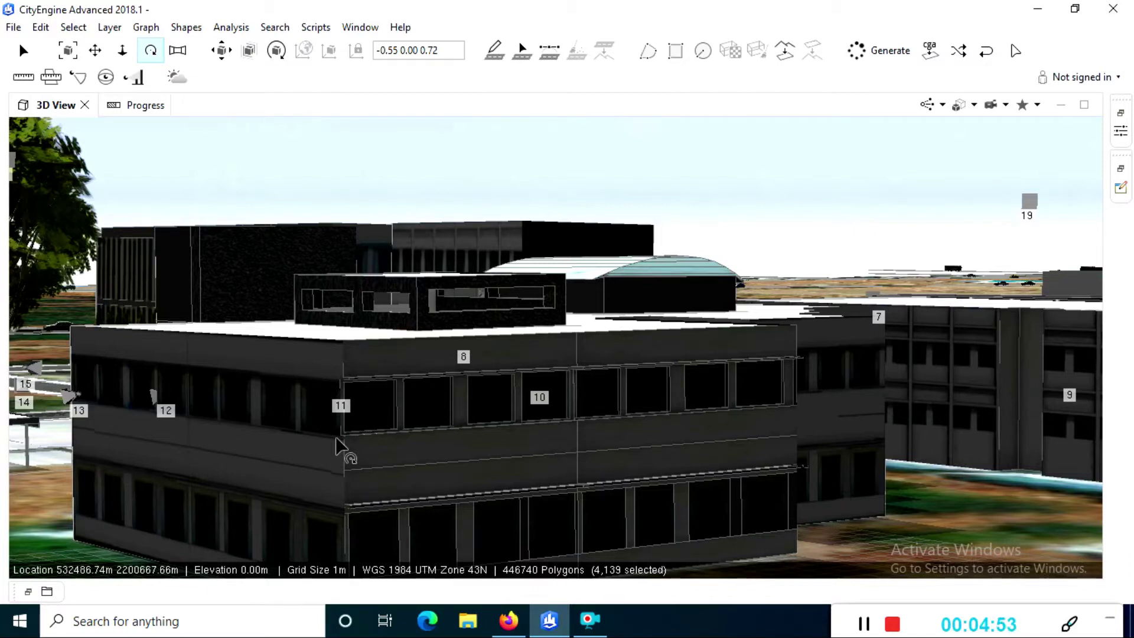
Examine the rear block's corner and side facades from a low viewpoint, ending with an elevated view.
alt+drag(720, 411, 325, 461)
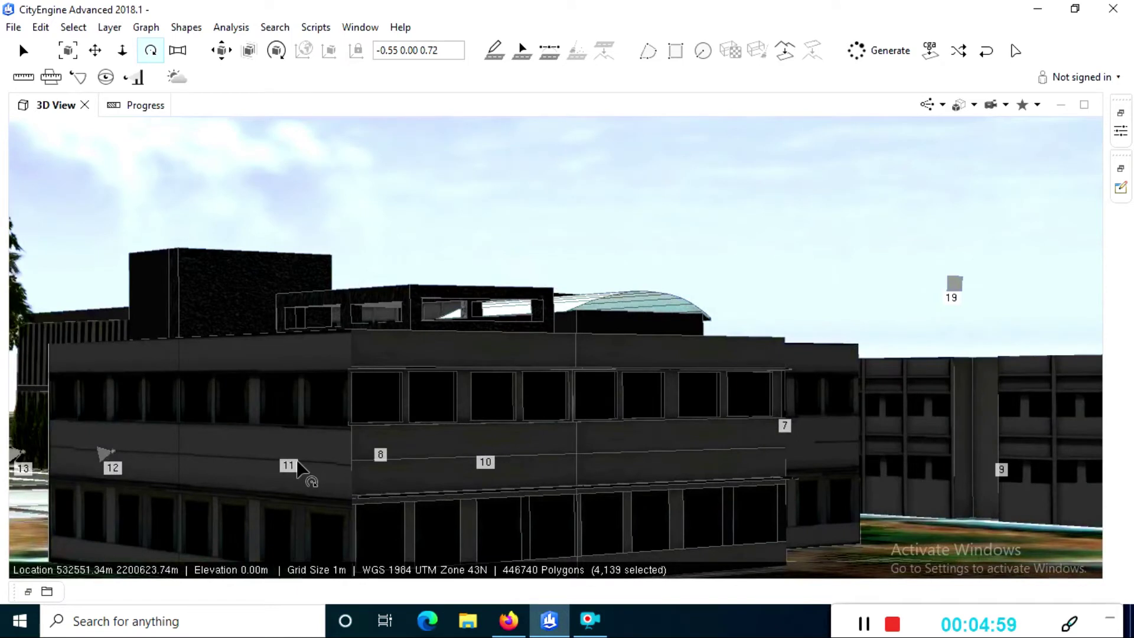
scroll(307, 463, down, 3)
scroll(367, 388, up, 5)
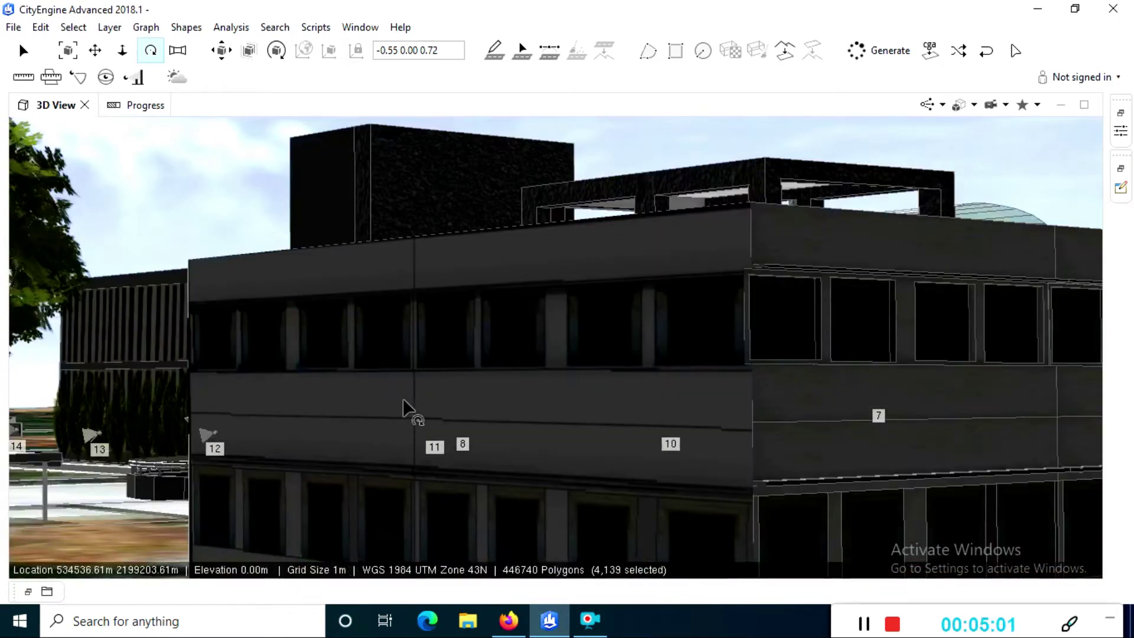
alt+drag(403, 399, 470, 412)
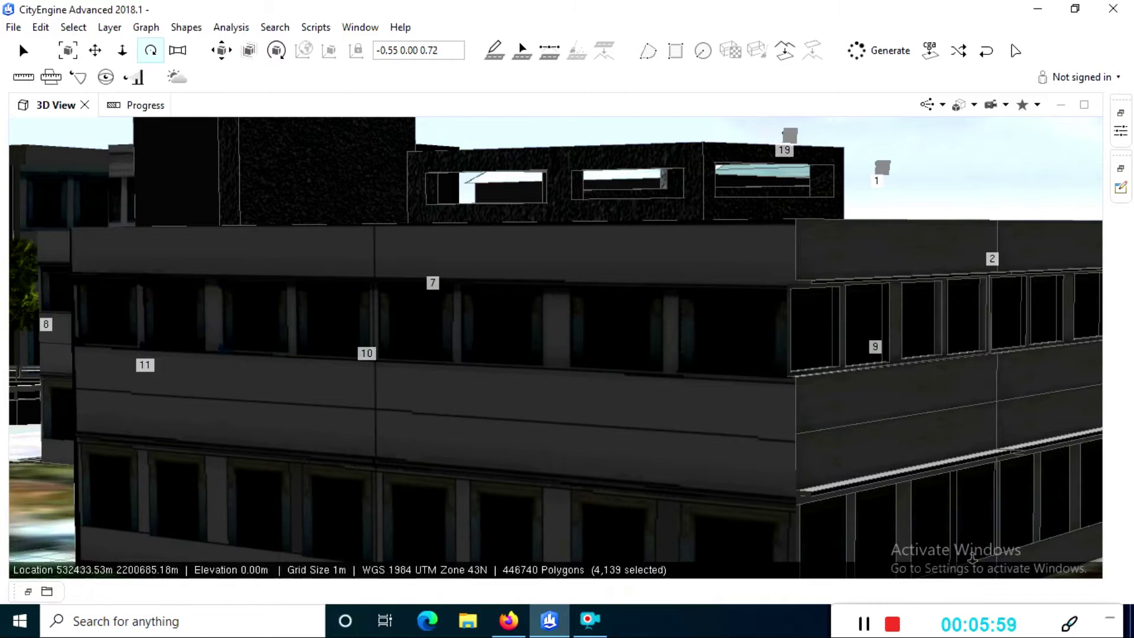
scroll(794, 405, down, 5)
alt+drag(587, 463, 269, 398)
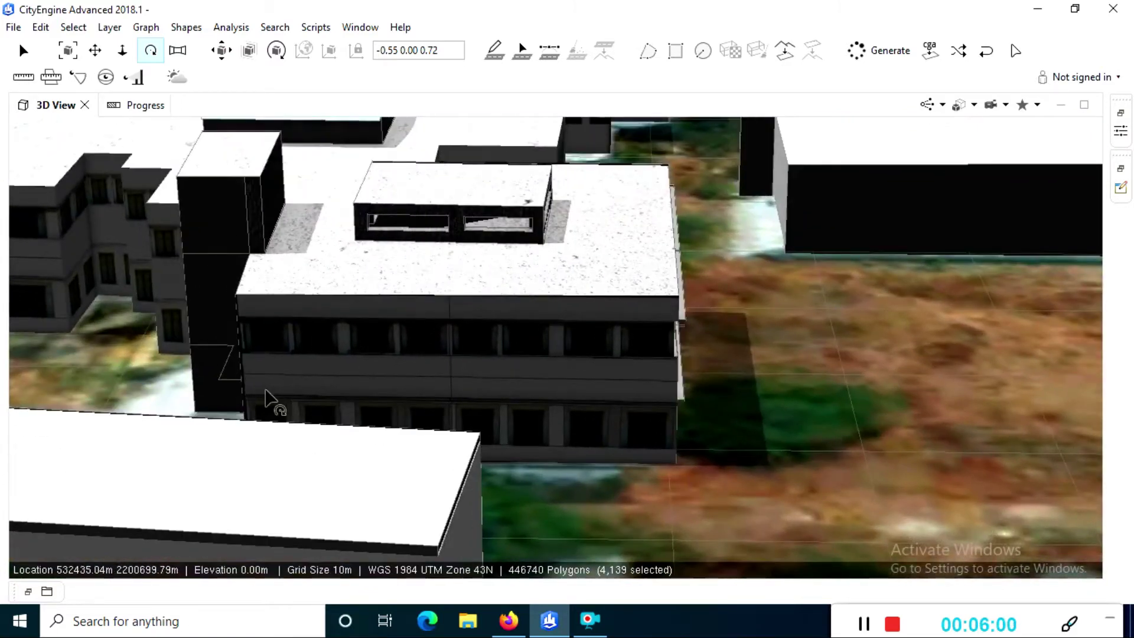
Show the scene's layer list alongside the 3D view of the campus.
scroll(265, 390, down, 3)
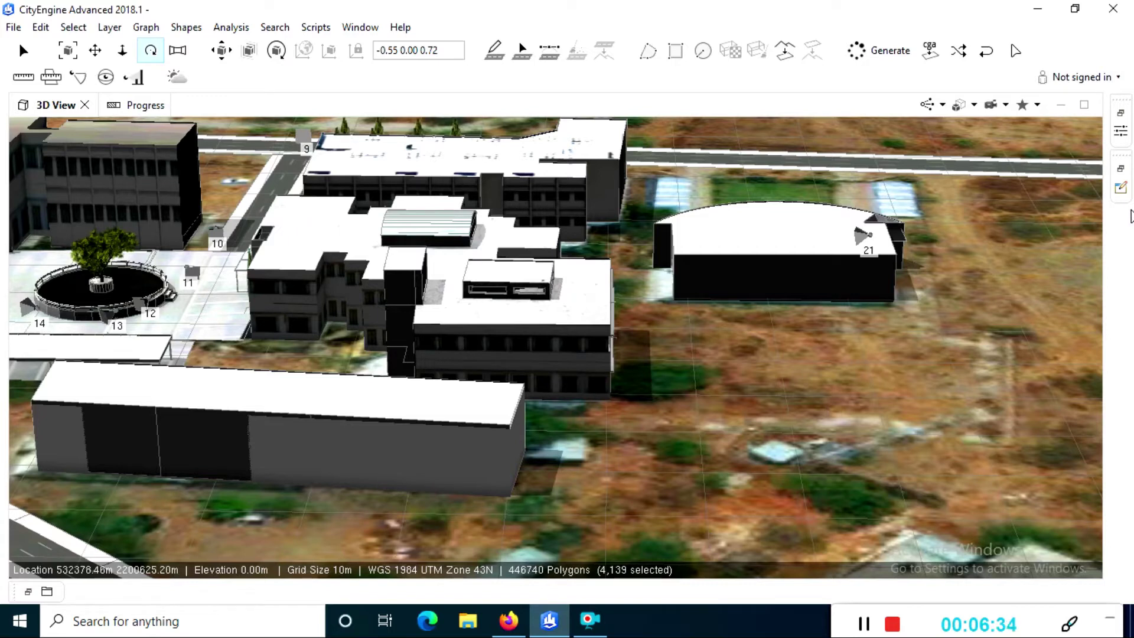
click(1122, 186)
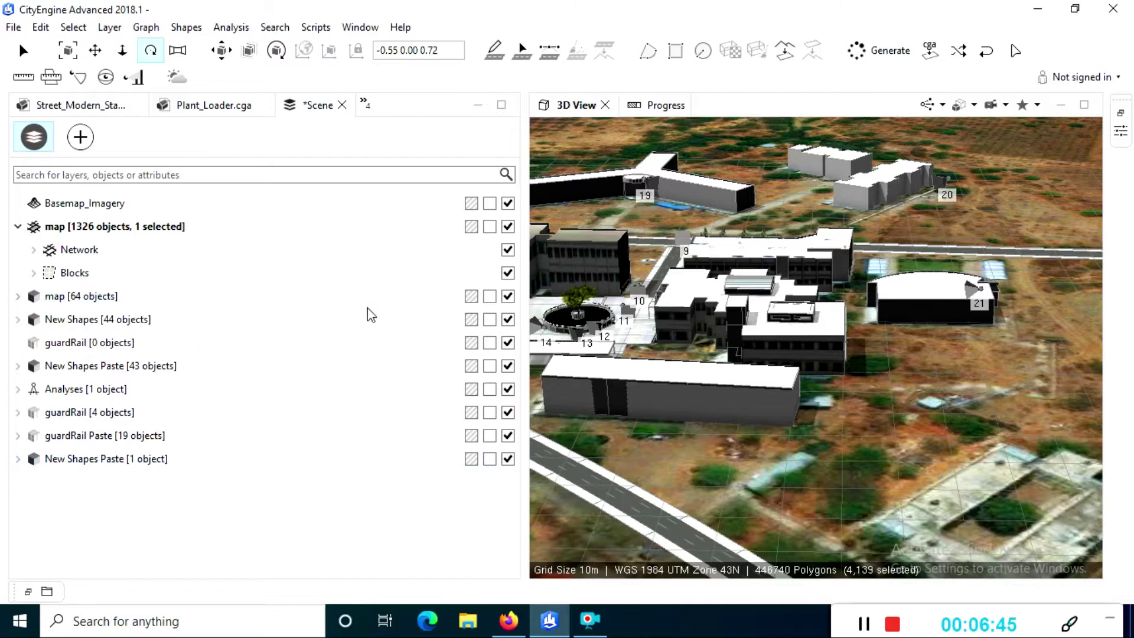
Hide the scene layer list and inspect the circular tree planter in the courtyard up close.
click(478, 105)
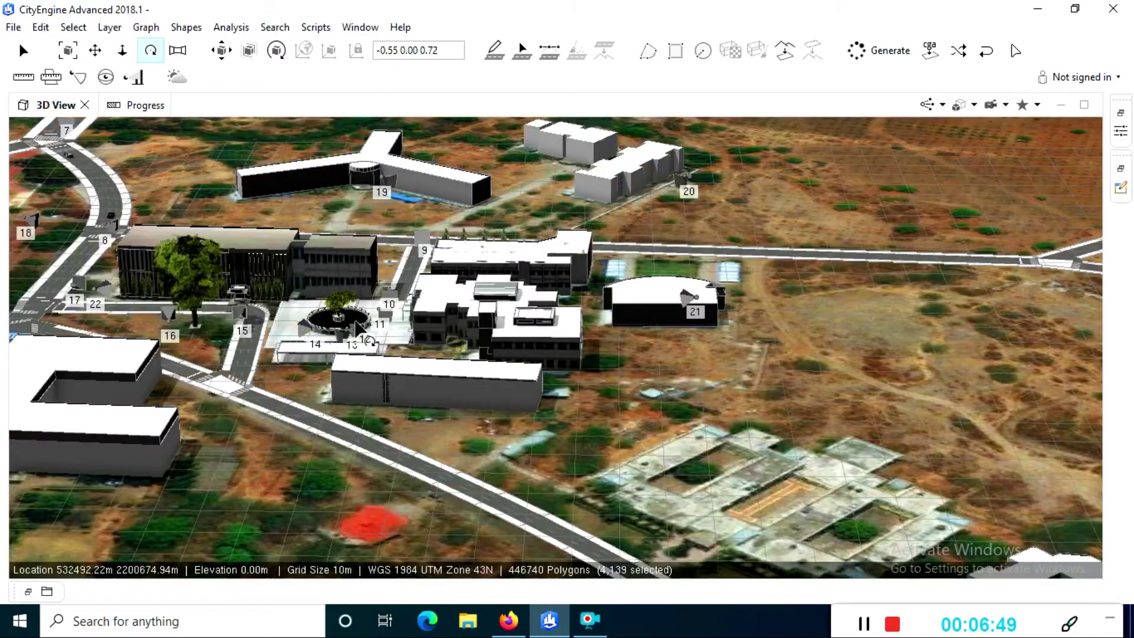
scroll(353, 318, up, 2)
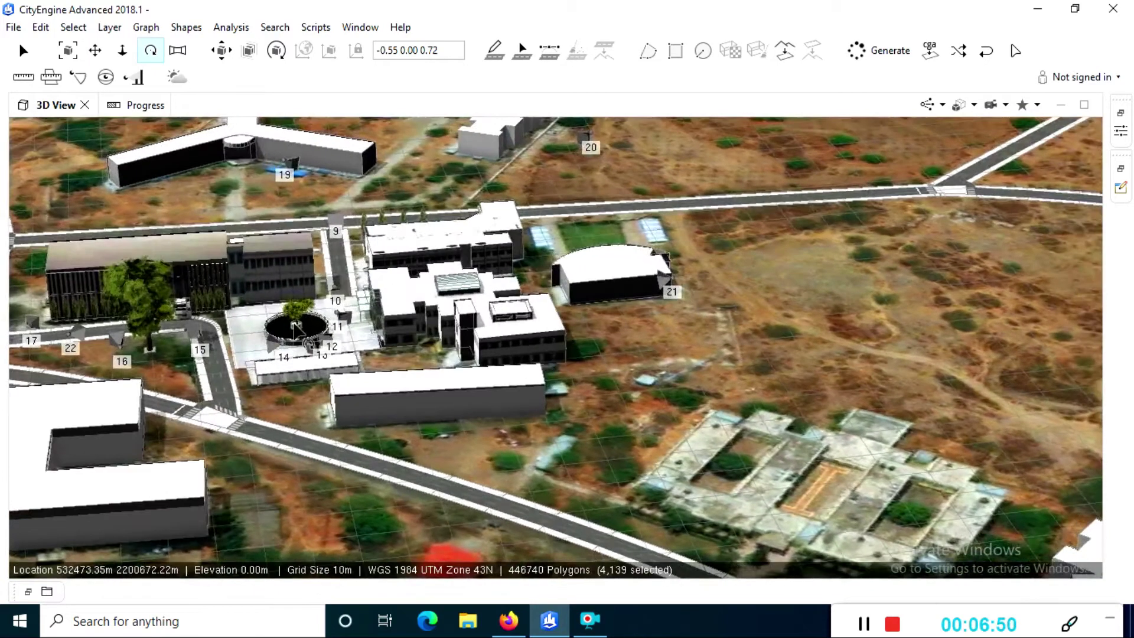
scroll(295, 334, up, 3)
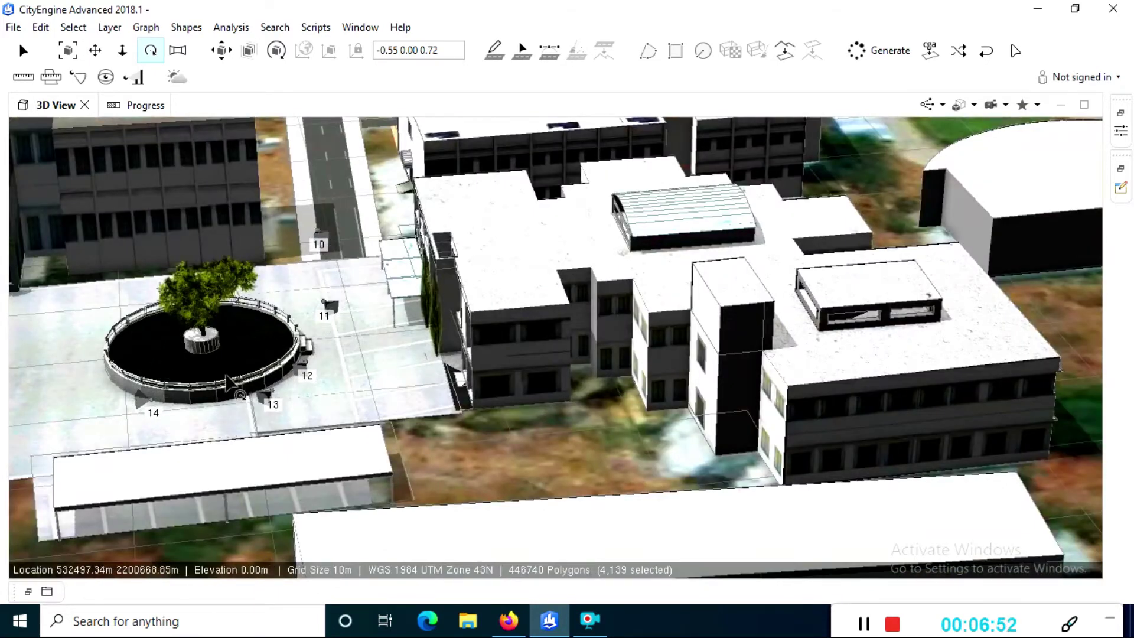
scroll(165, 359, up, 5)
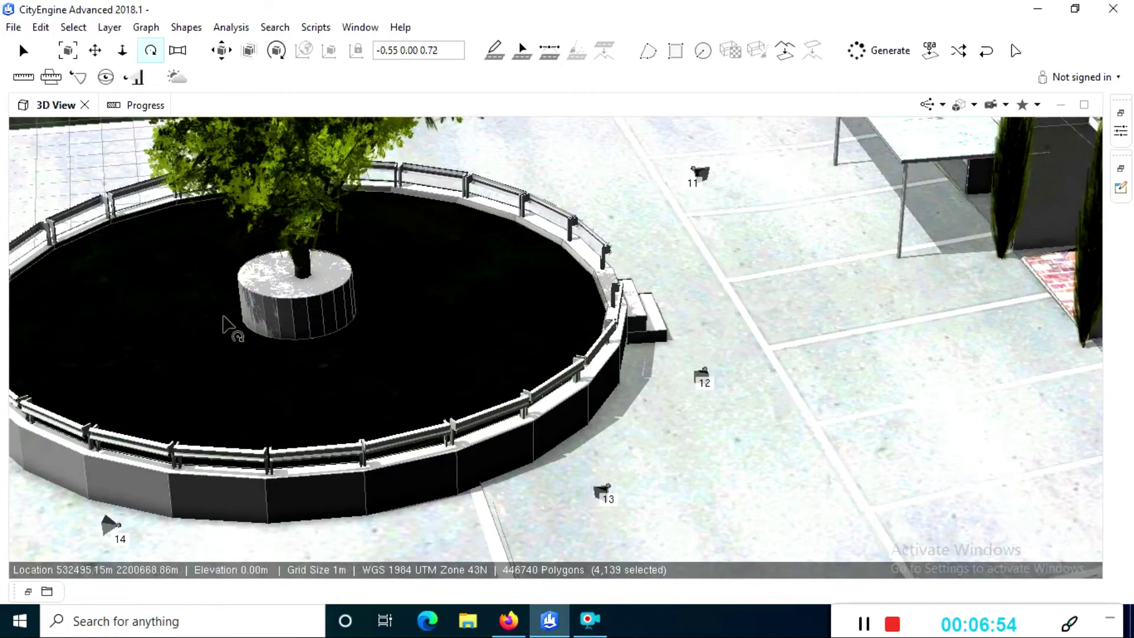
Frame the selected planter and tree in the 3D view, ending with an overhead view of the campus.
scroll(228, 329, down, 5)
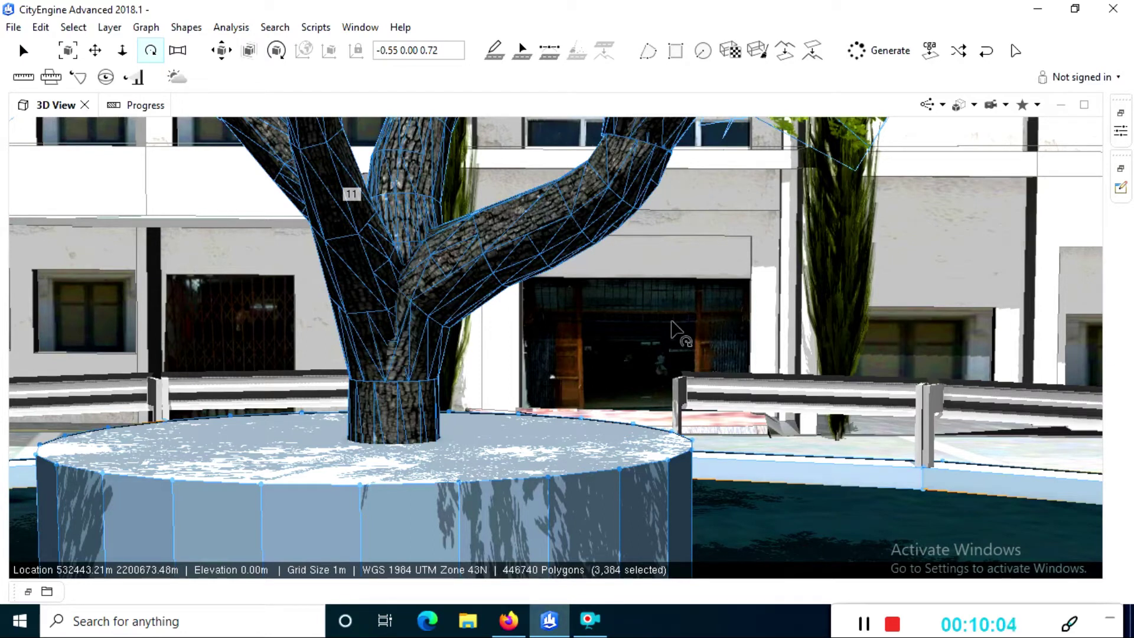
key(f)
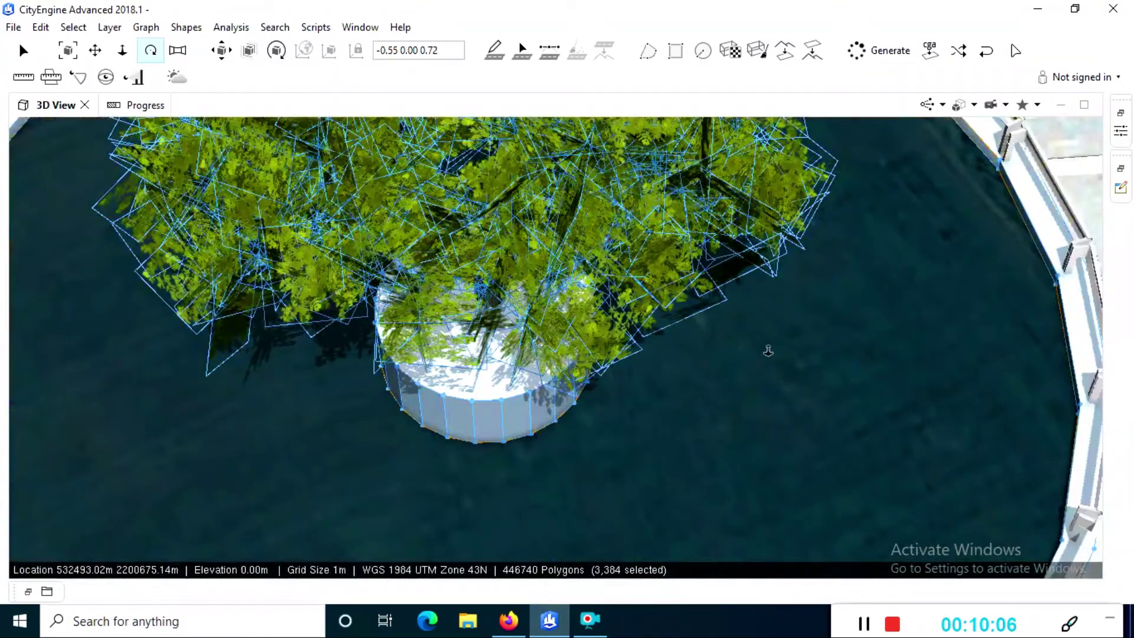
scroll(803, 315, down, 5)
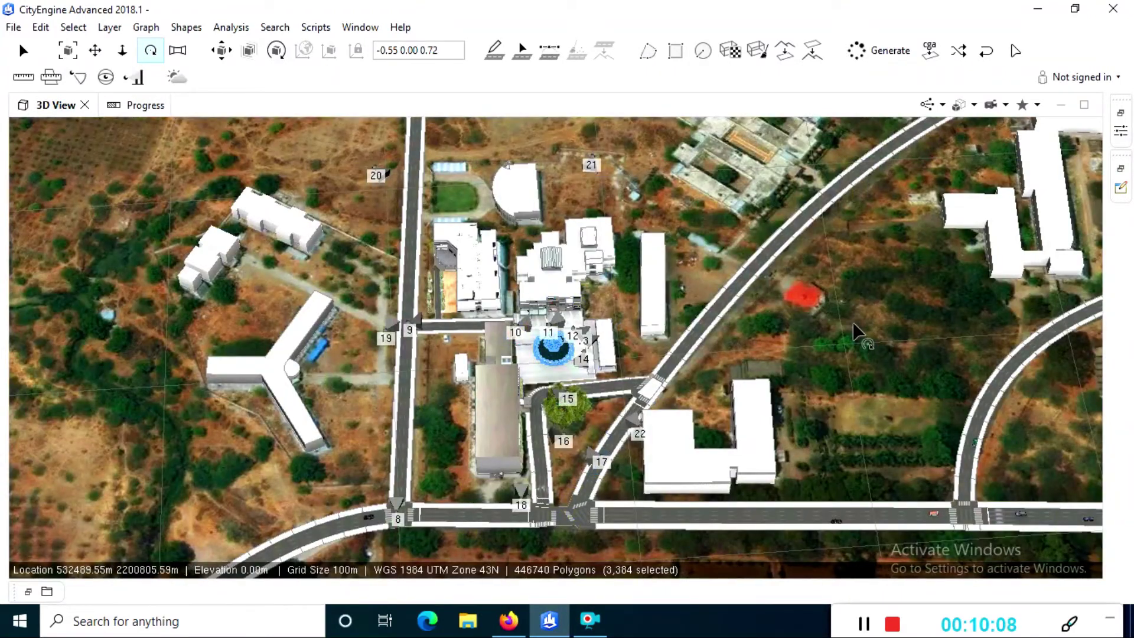
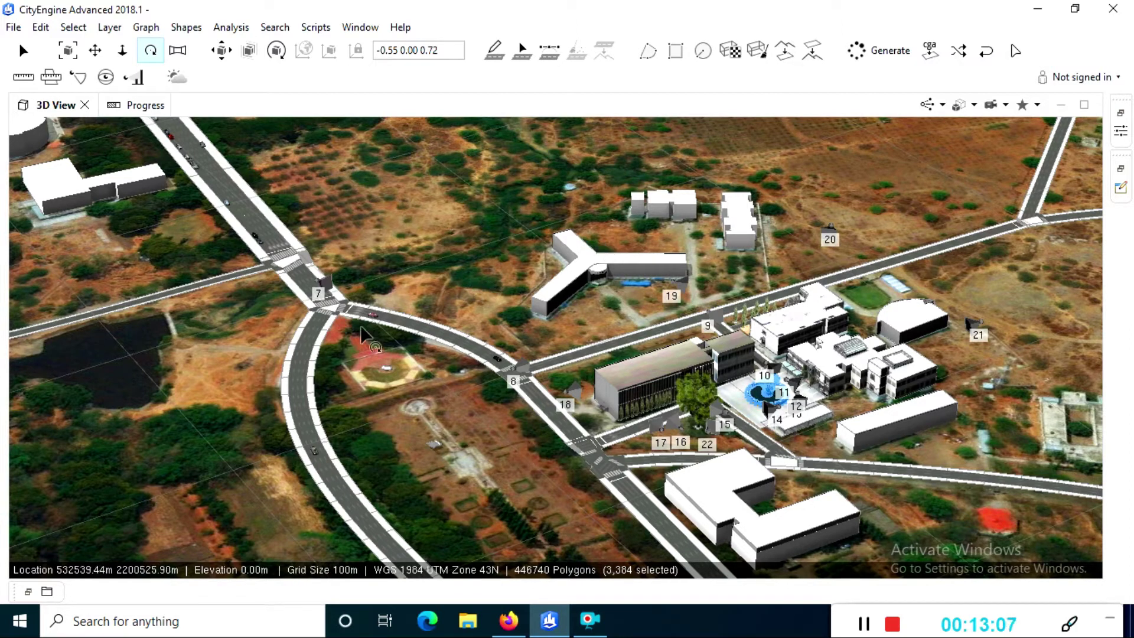
Select the curved road branching off near marker 7 and examine the crosswalks, stop markings and cars around its junction.
click(310, 390)
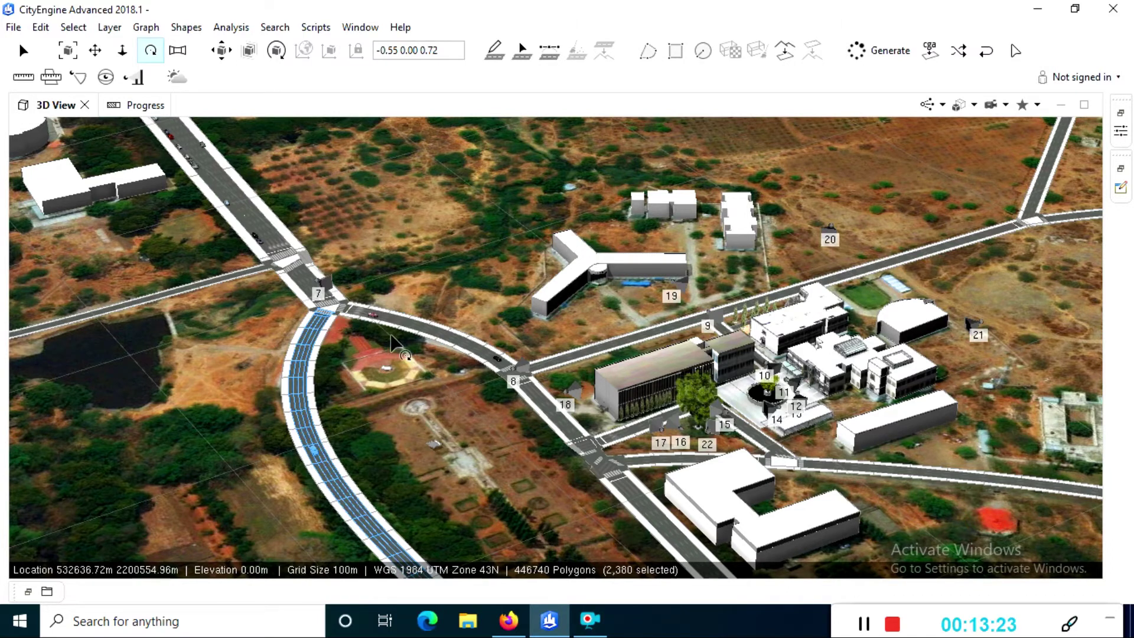
scroll(334, 381, up, 3)
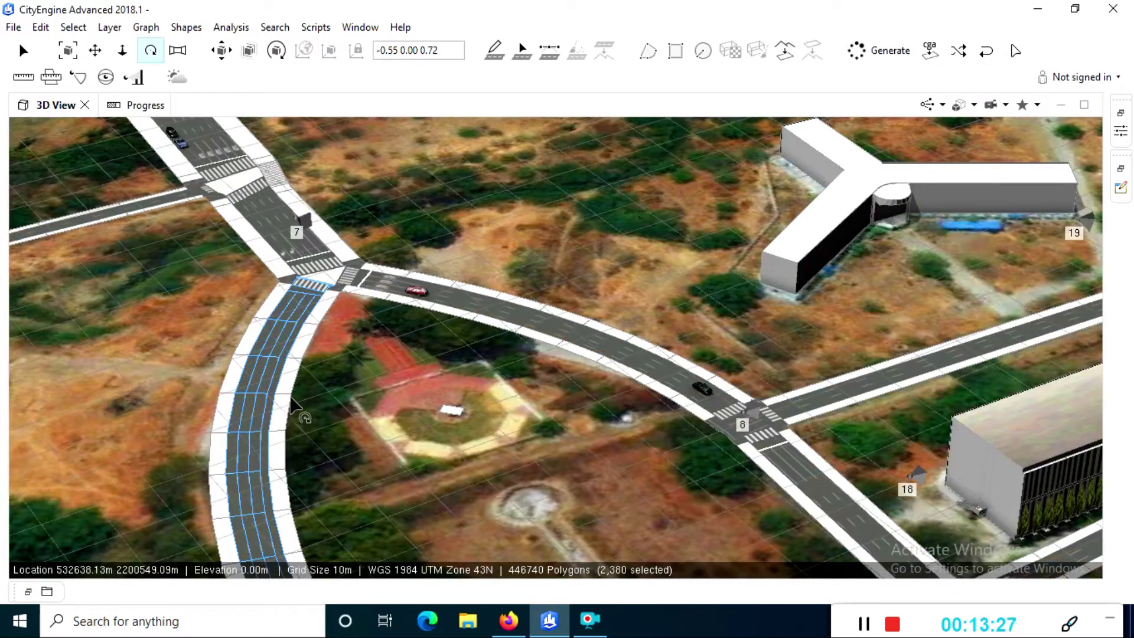
scroll(551, 337, down, 3)
scroll(473, 305, up, 3)
scroll(588, 404, up, 6)
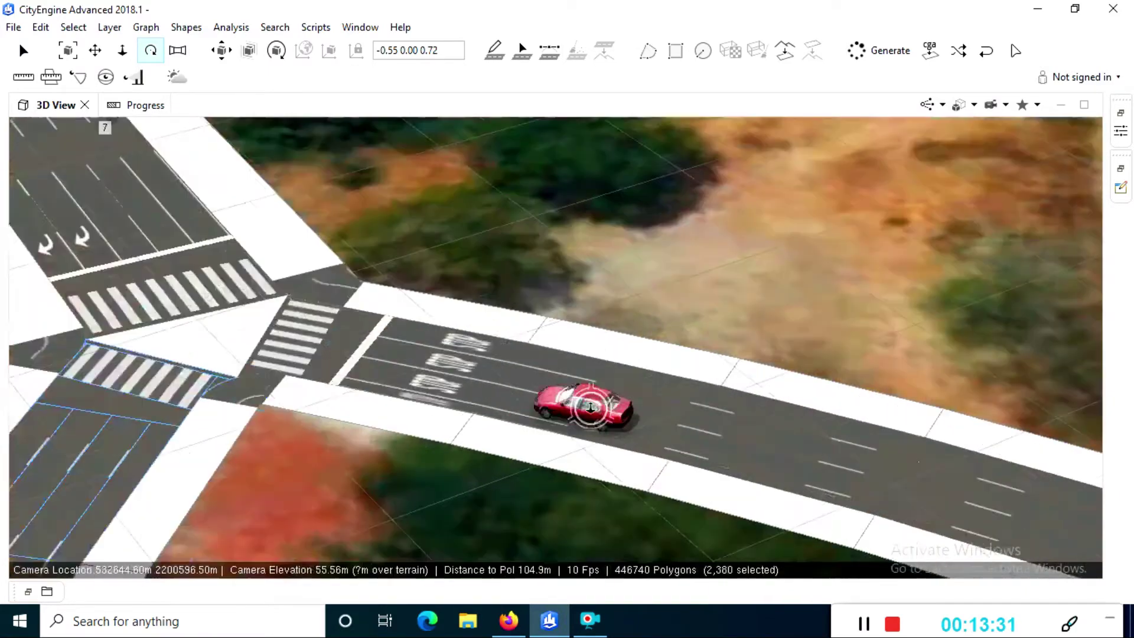
scroll(590, 404, up, 2)
scroll(590, 404, down, 8)
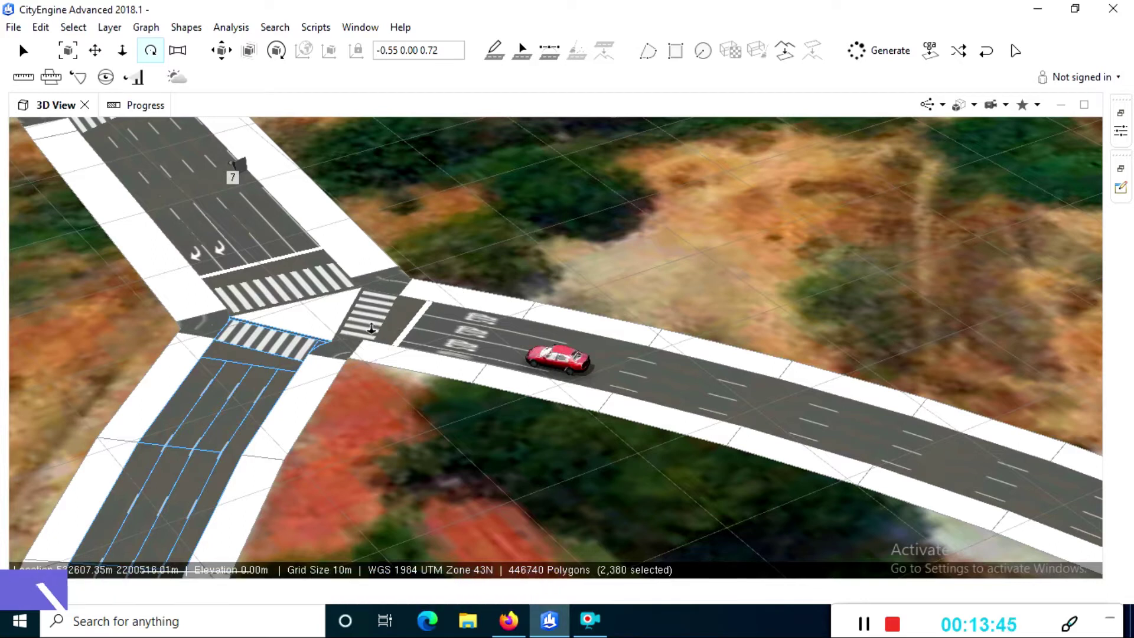
scroll(370, 328, down, 5)
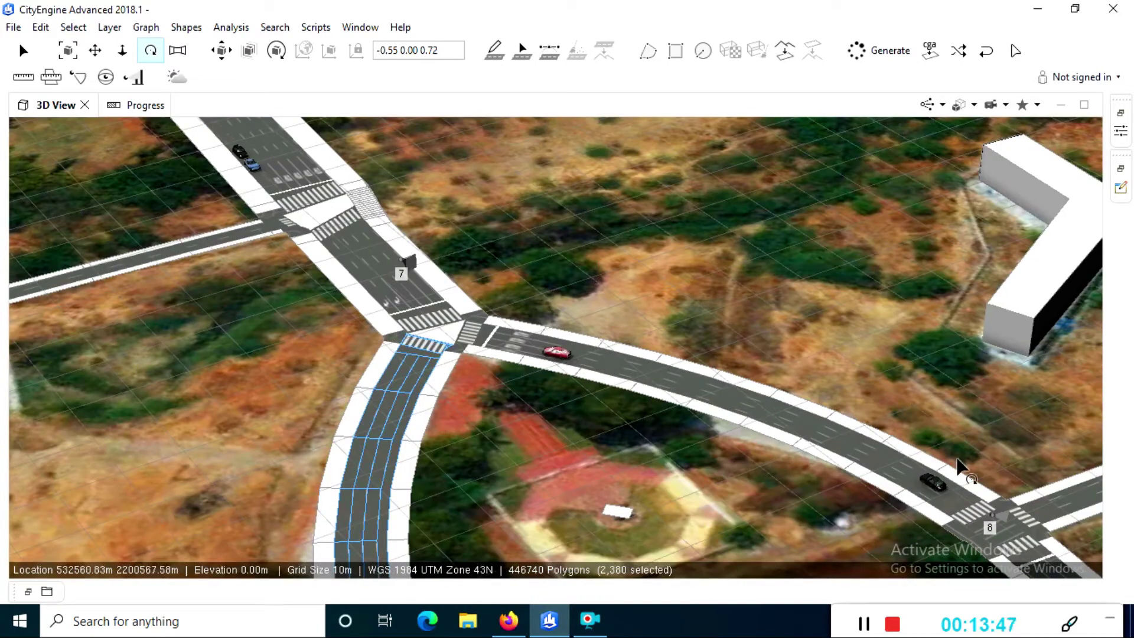
drag(263, 378, 511, 414)
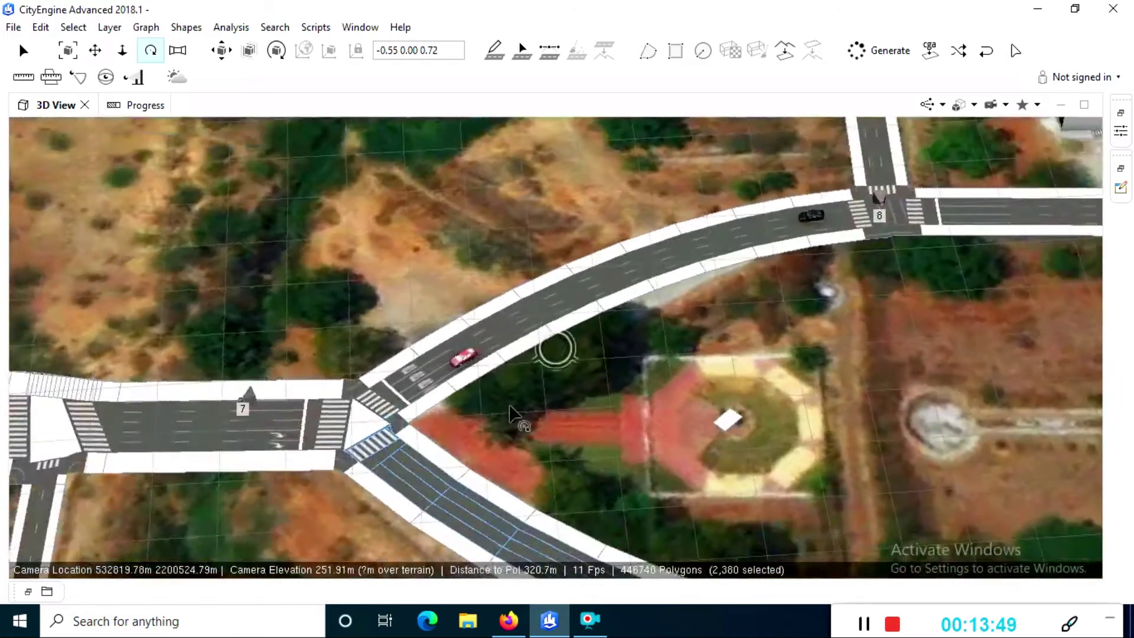
Show the attributes of the street segment at marker 7 and highlight its Complete_Street.cga rule file path.
click(1121, 131)
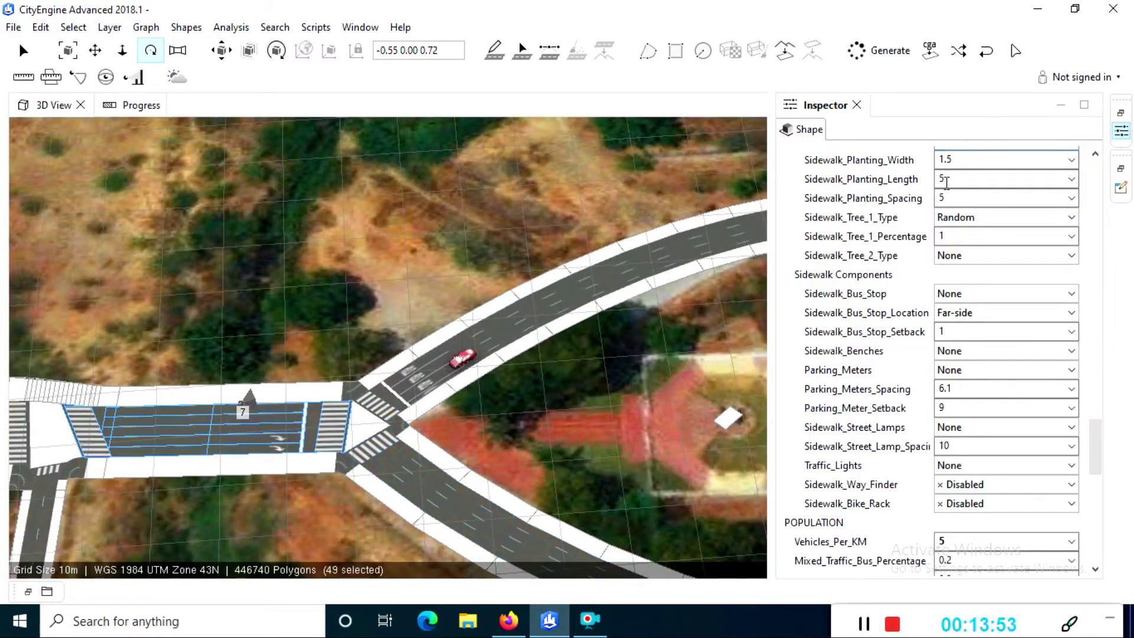
drag(1096, 447, 1096, 187)
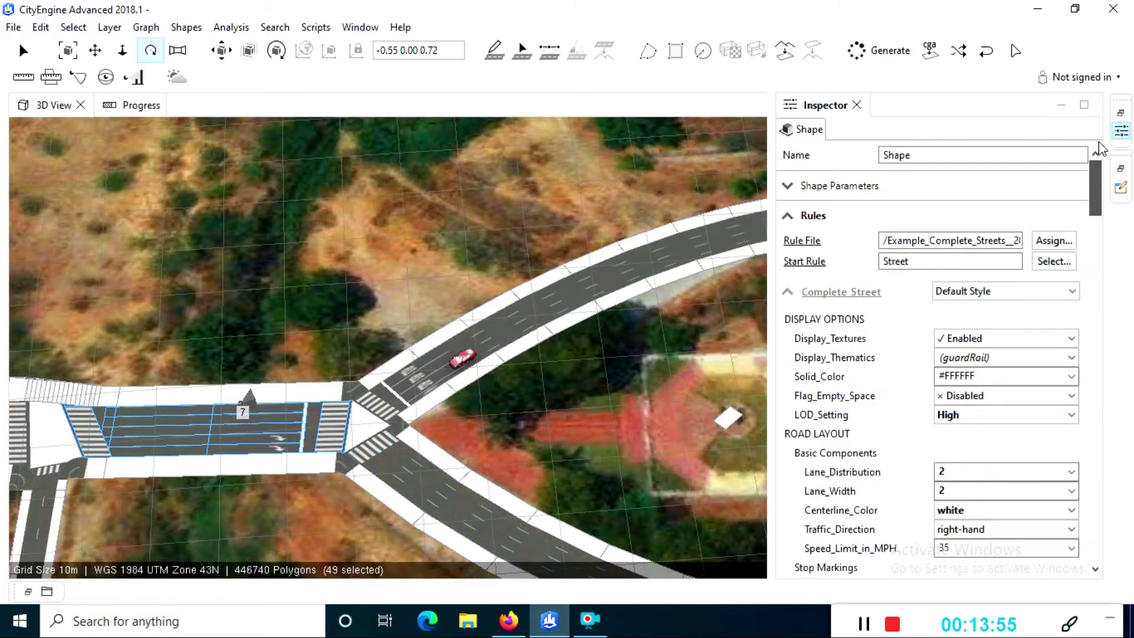
triple_click(998, 238)
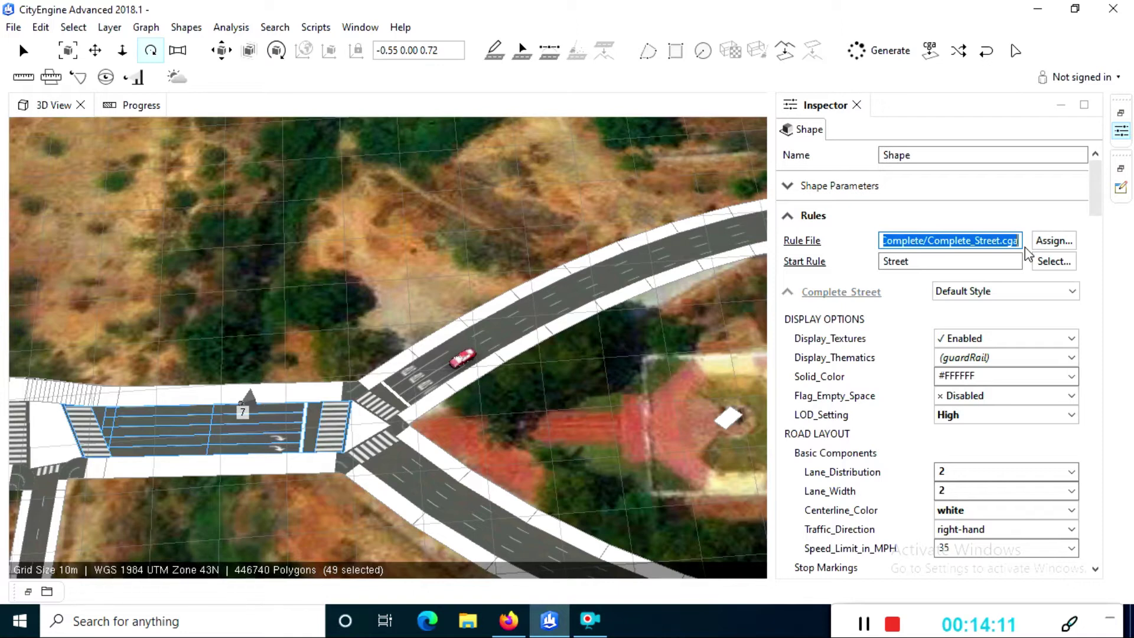
Review the street segment's road layout, stop and crosswalk markings, on-street parking and center section attributes.
scroll(998, 324, down, 3)
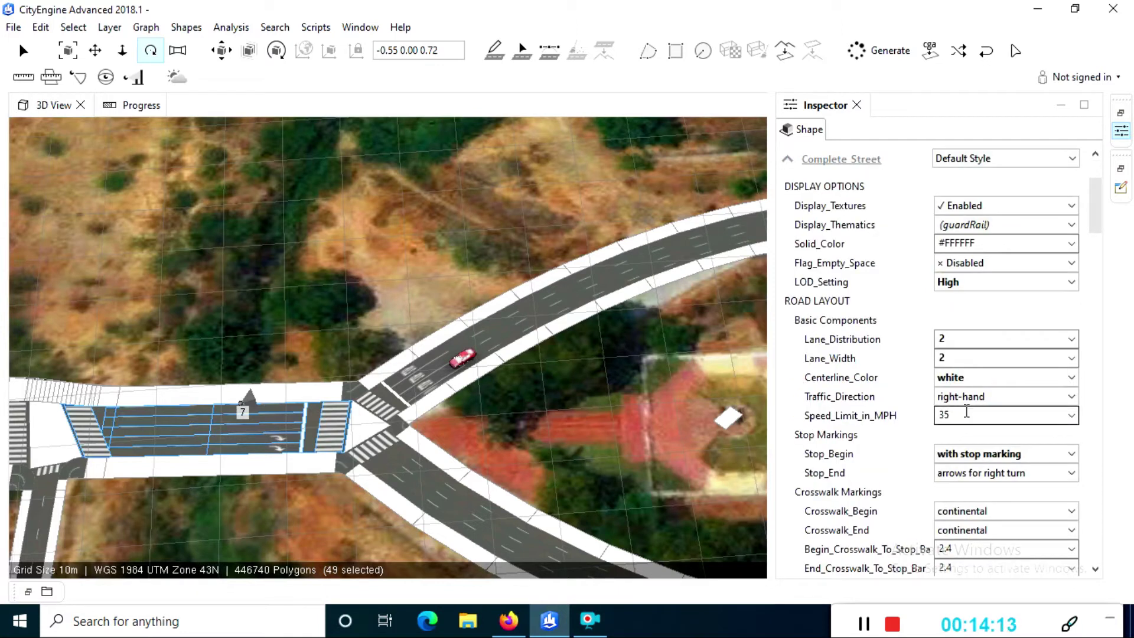
scroll(967, 414, down, 3)
scroll(944, 522, down, 3)
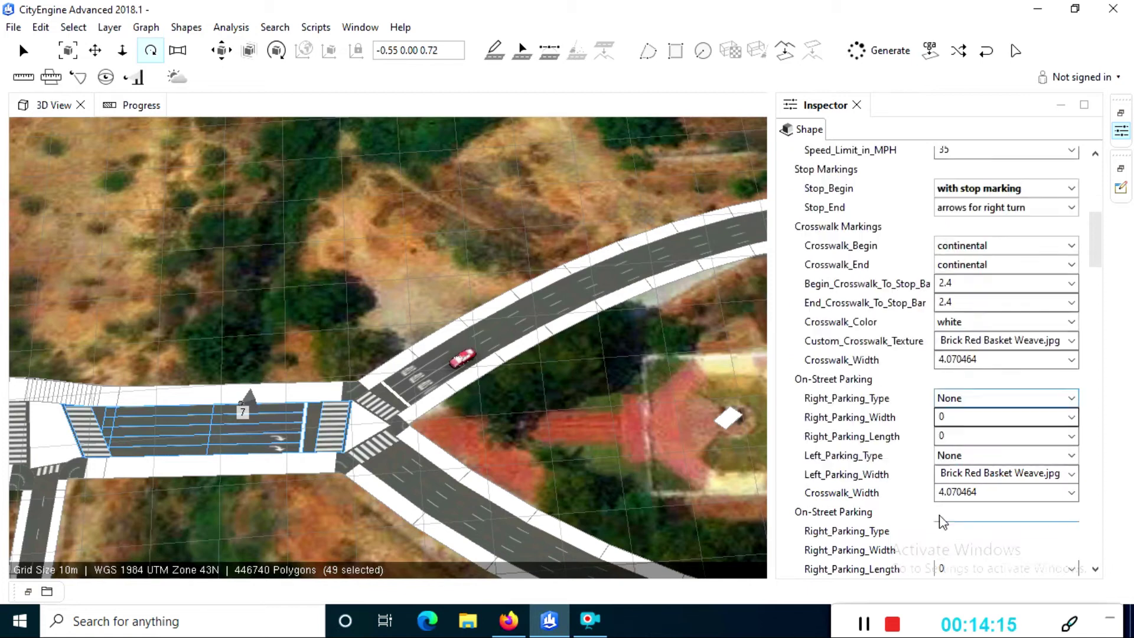
scroll(975, 462, down, 1)
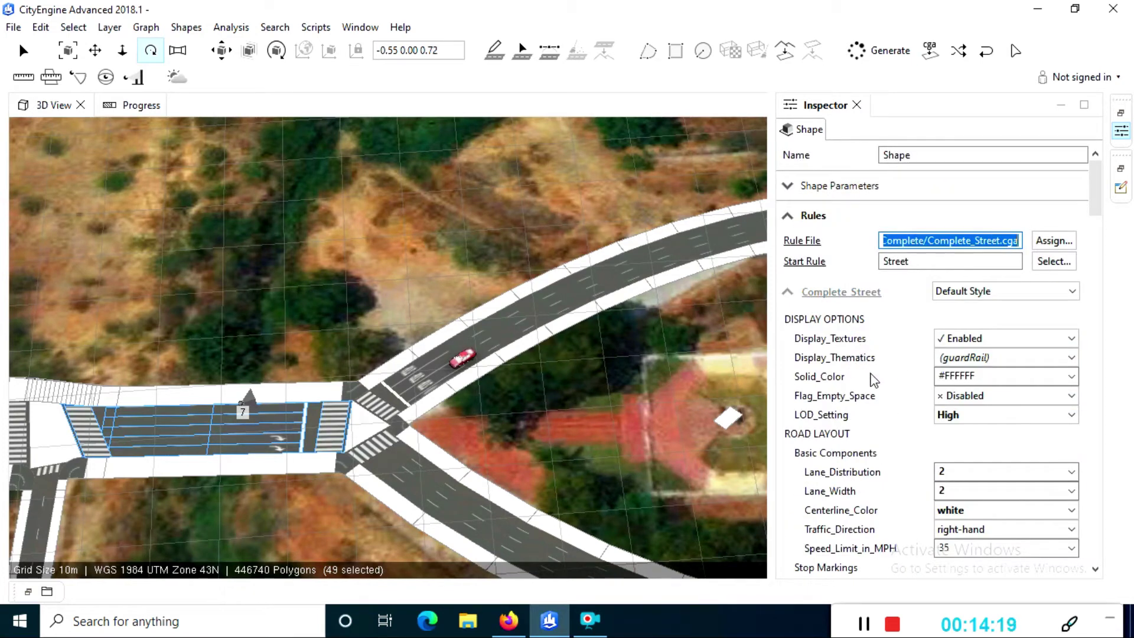
scroll(886, 430, down, 6)
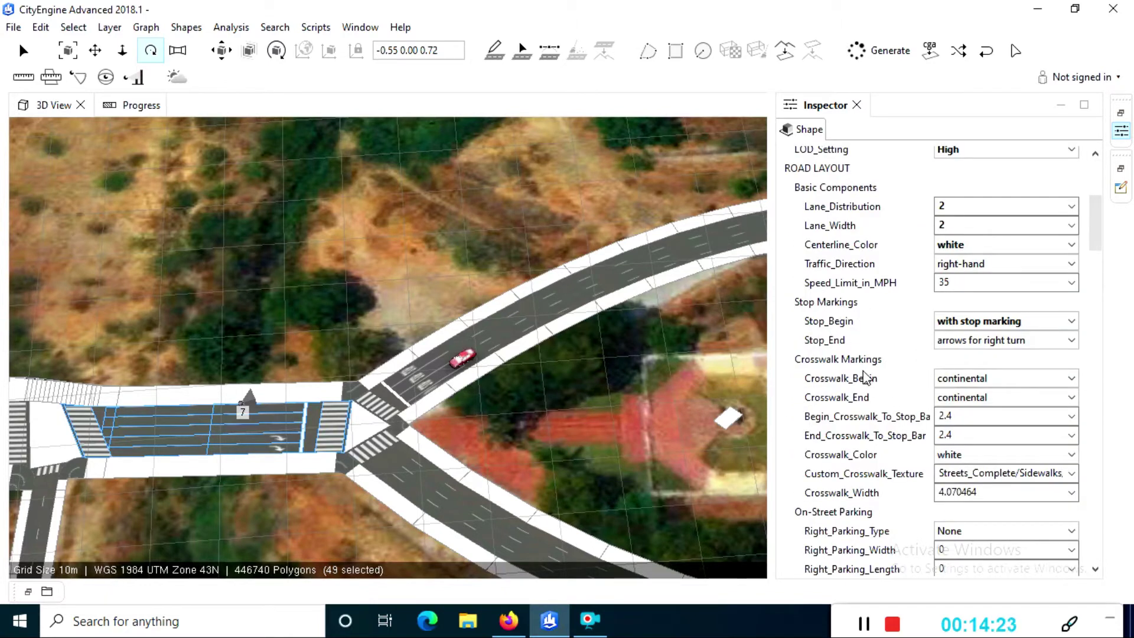
scroll(886, 371, down, 6)
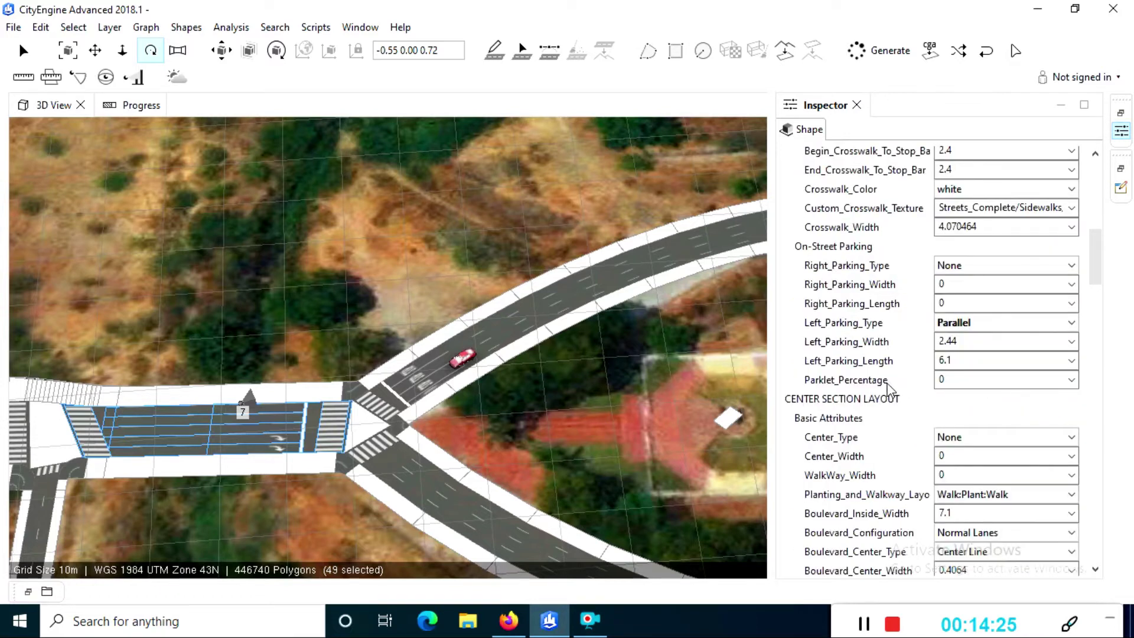
scroll(874, 414, down, 6)
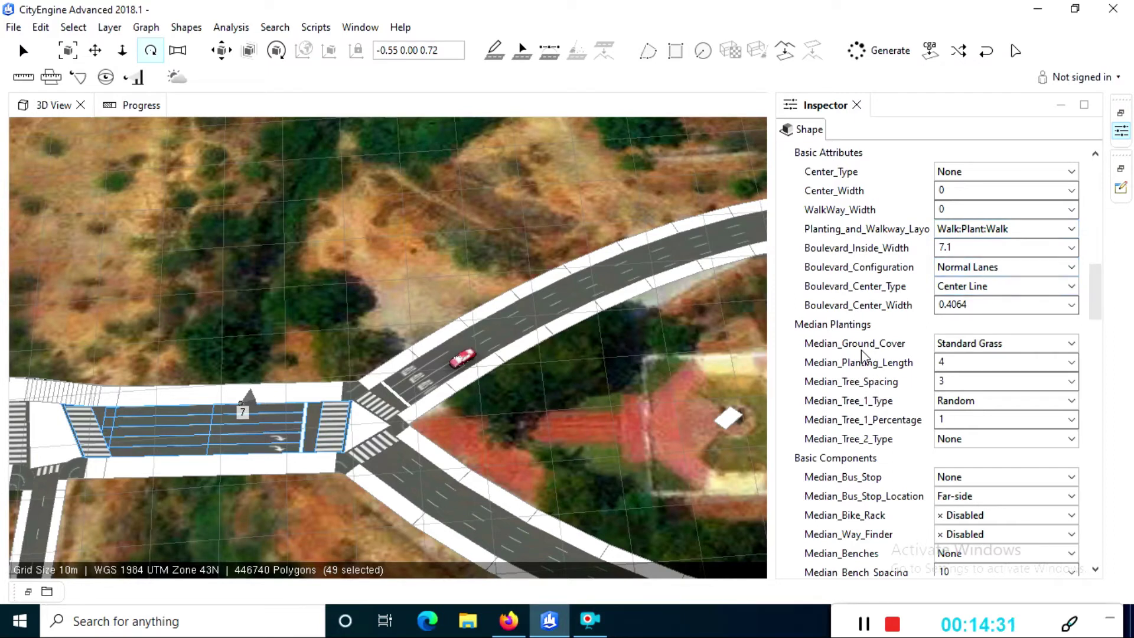
Review the street segment's multimodal lane, sidewalk, population, custom object, reporting and bridge attributes.
scroll(861, 353, down, 3)
scroll(861, 352, down, 6)
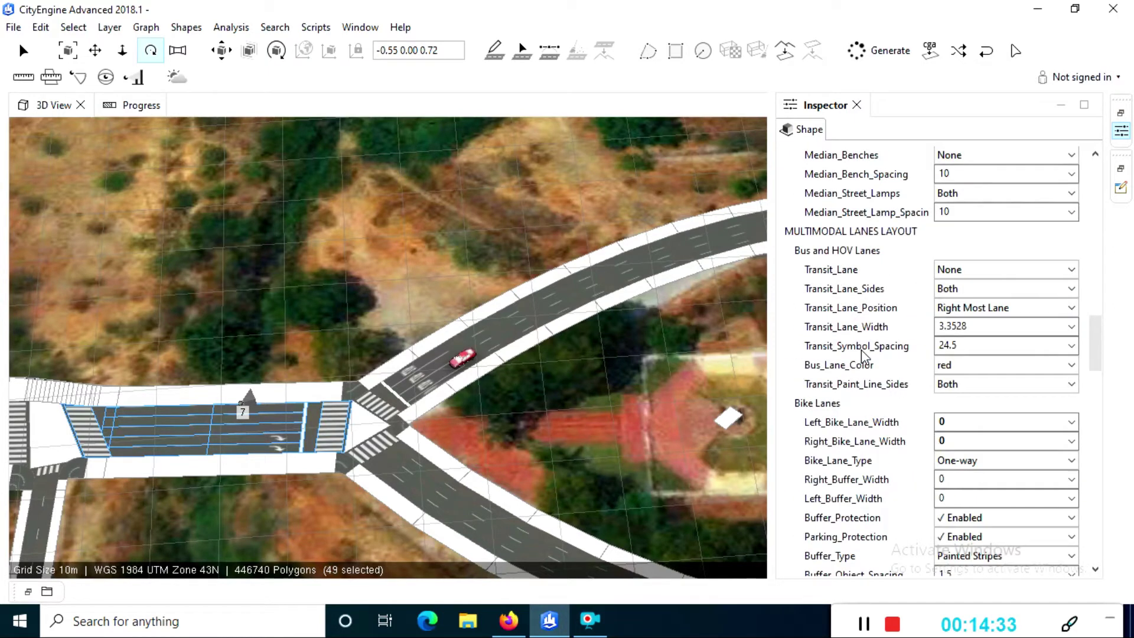
scroll(857, 389, down, 3)
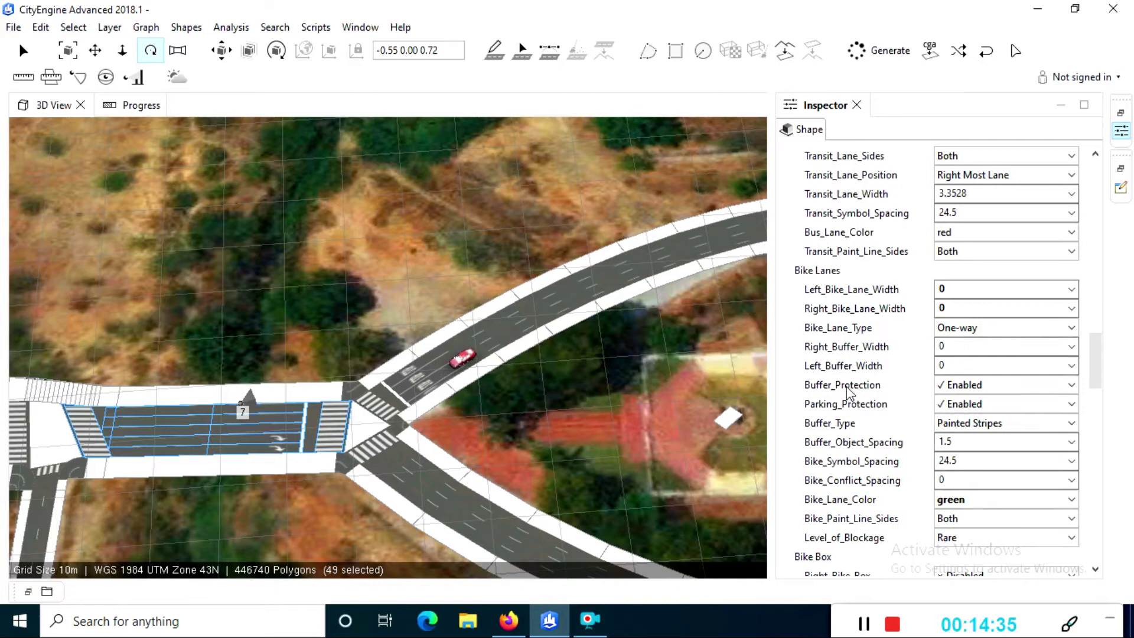
scroll(856, 389, down, 18)
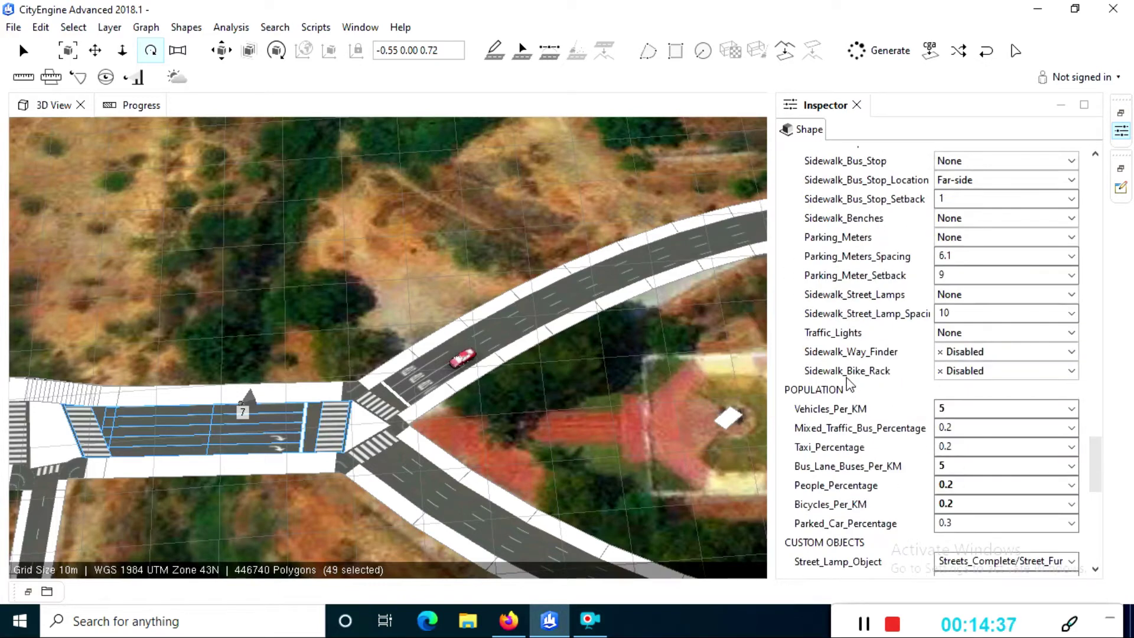
scroll(849, 385, down, 3)
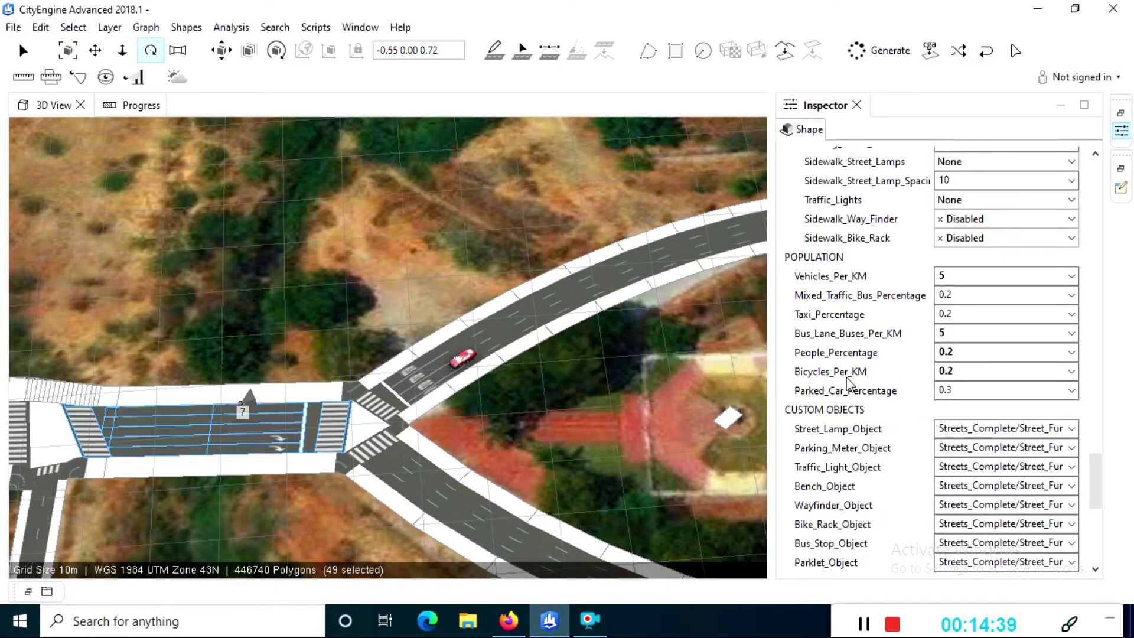
scroll(850, 383, down, 6)
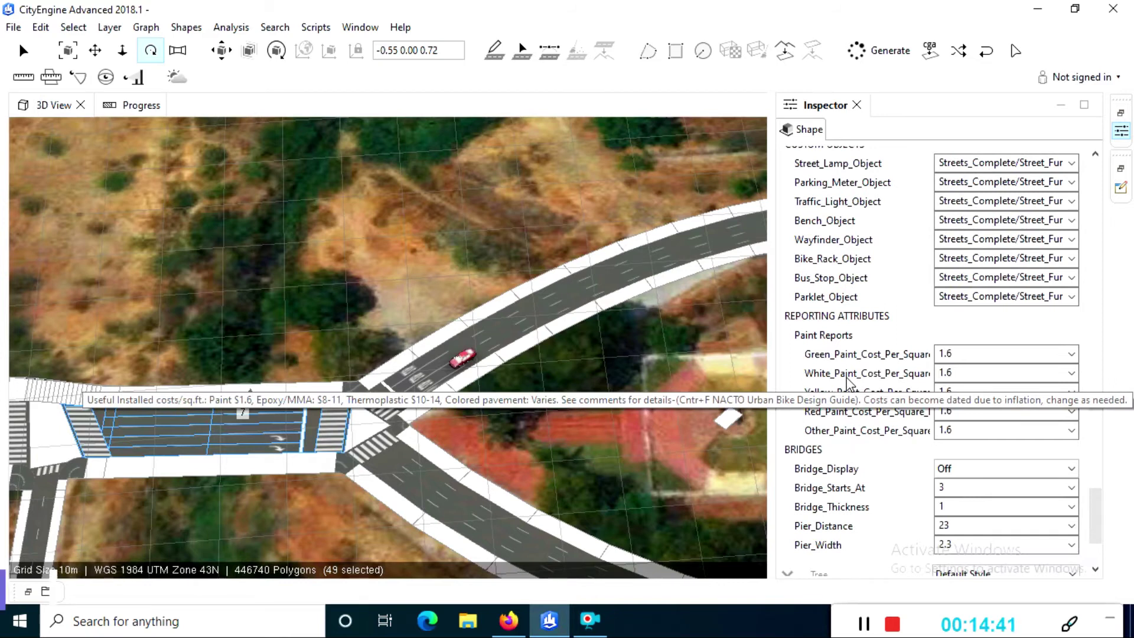
scroll(849, 384, down, 3)
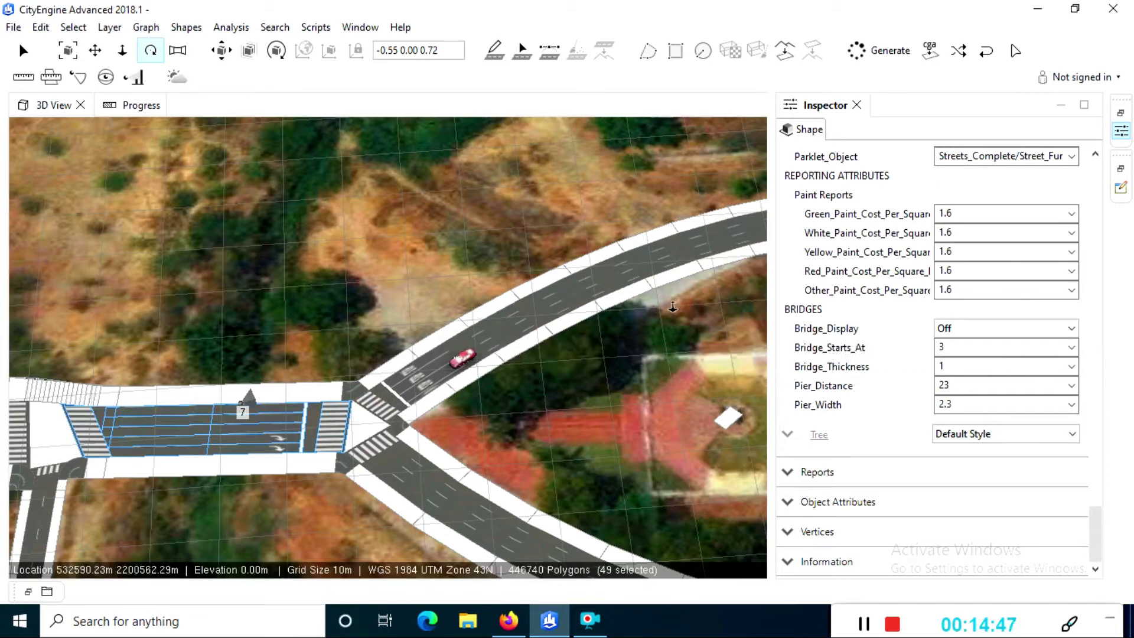
Draw a small rectangular shape with a side of about 2.2 m on the open ground beside the large tree at marker 15.
scroll(627, 348, down, 4)
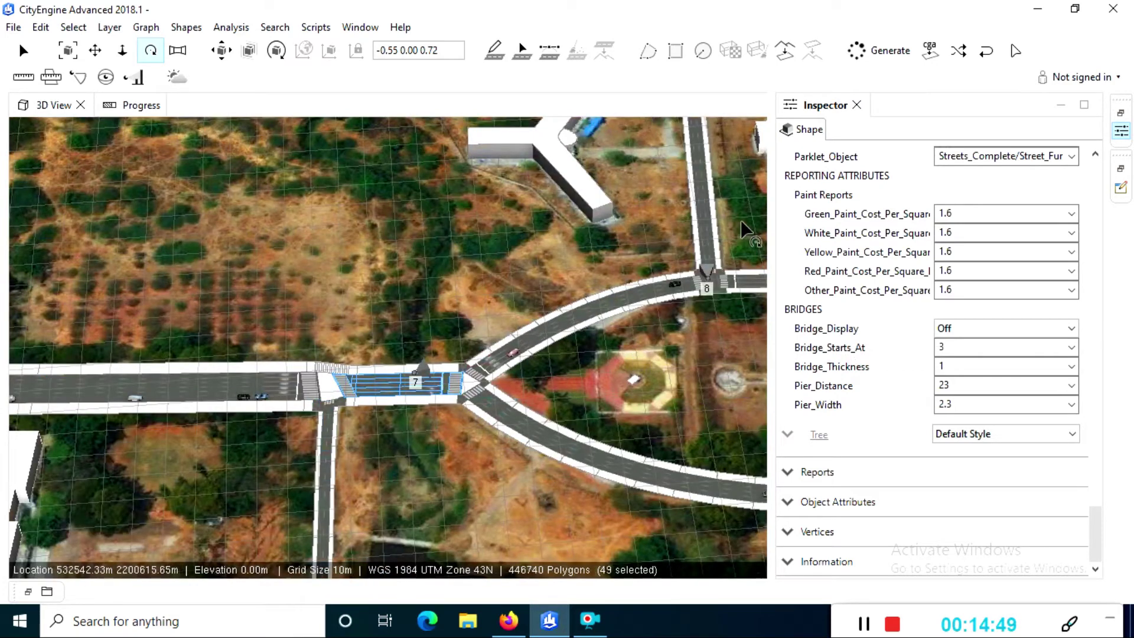
click(95, 51)
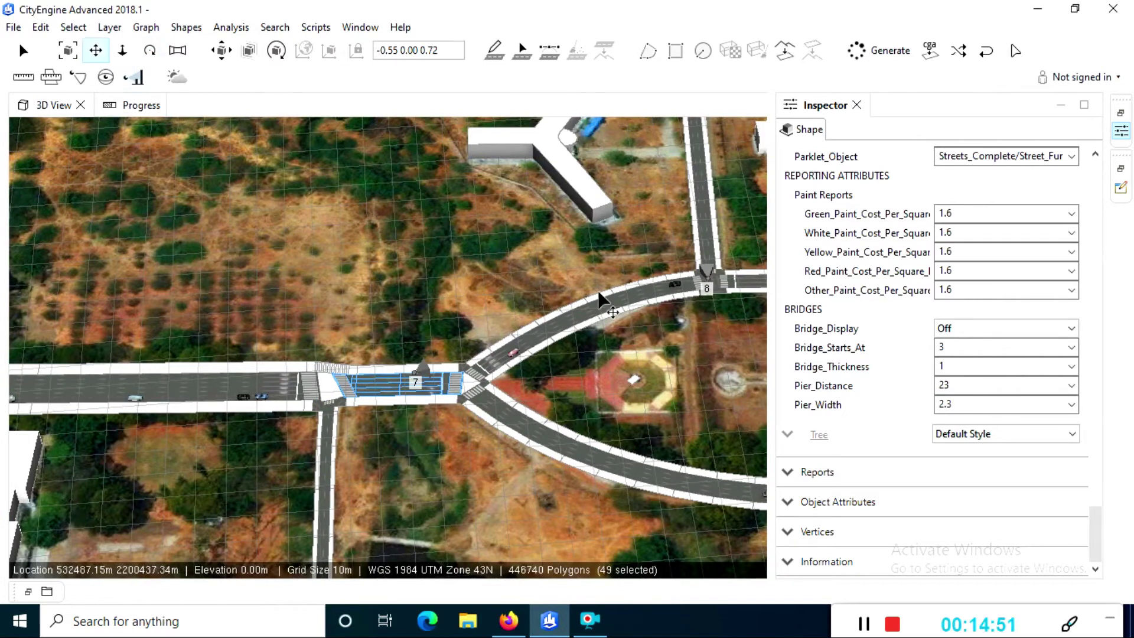
key(ctrl+m)
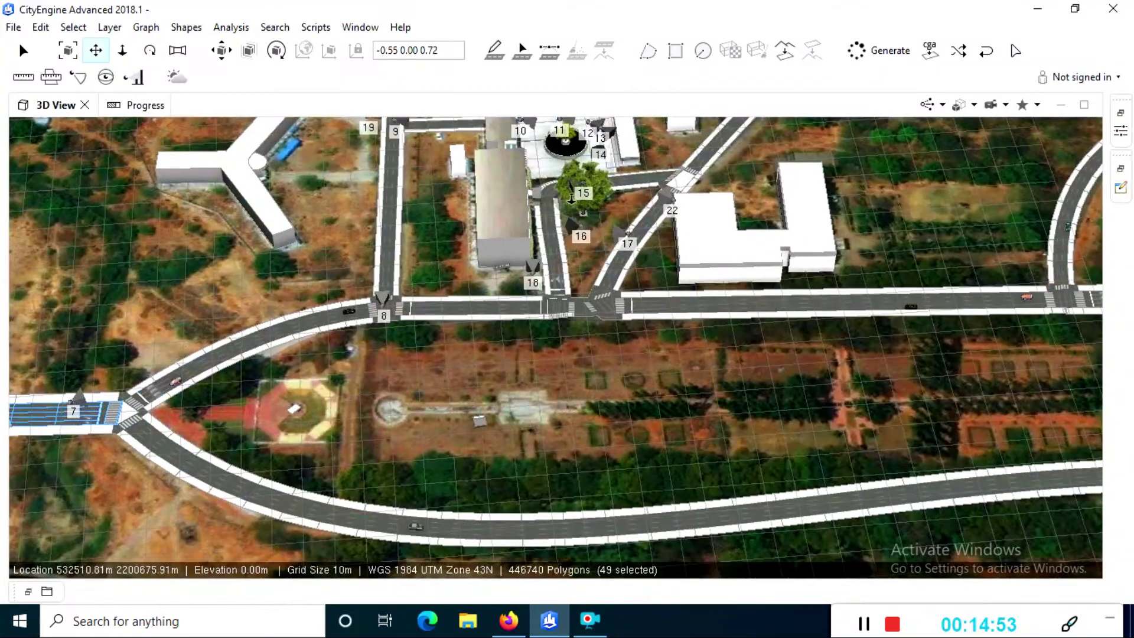
scroll(798, 271, up, 5)
scroll(757, 260, down, 2)
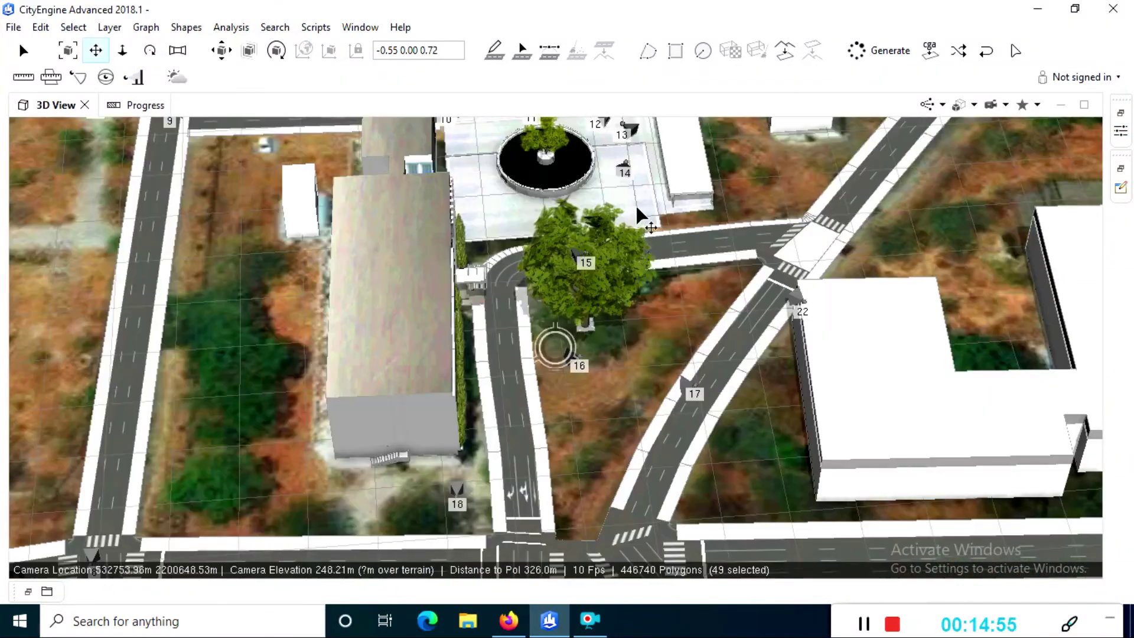
scroll(594, 258, up, 5)
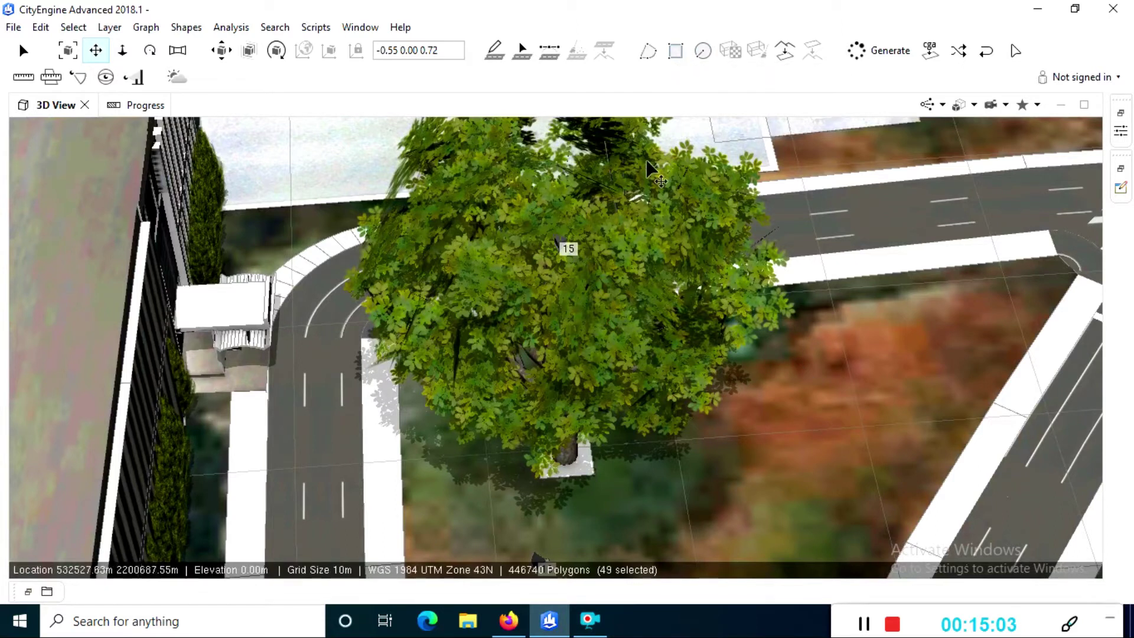
click(676, 52)
click(832, 313)
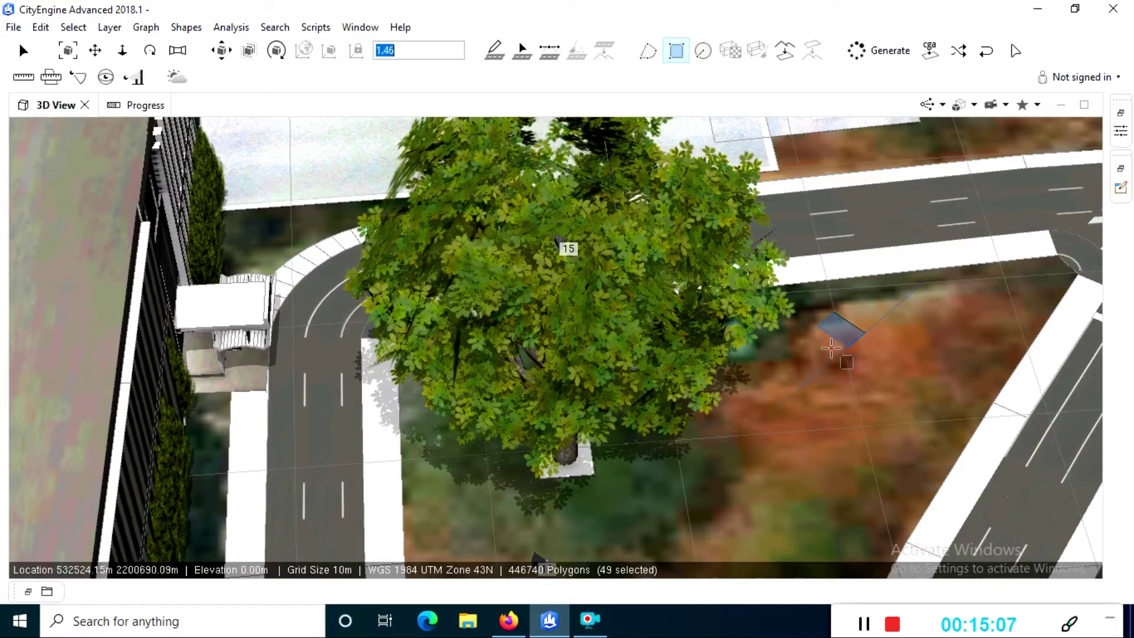
click(848, 341)
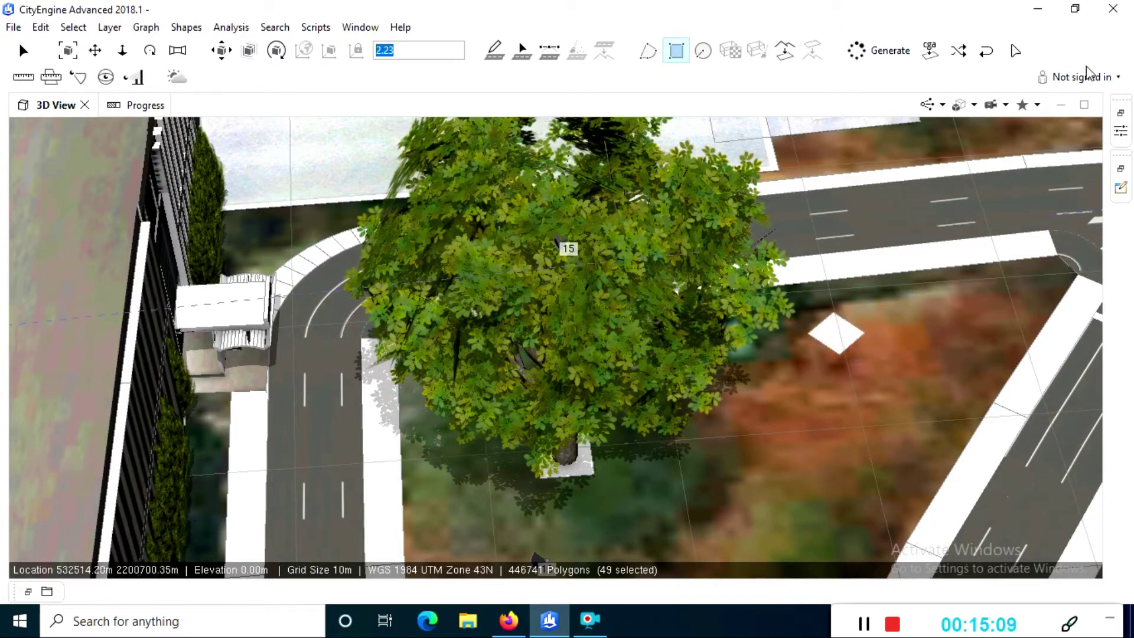
Select only the new small rectangle beside the large tree and show its attributes.
click(1121, 131)
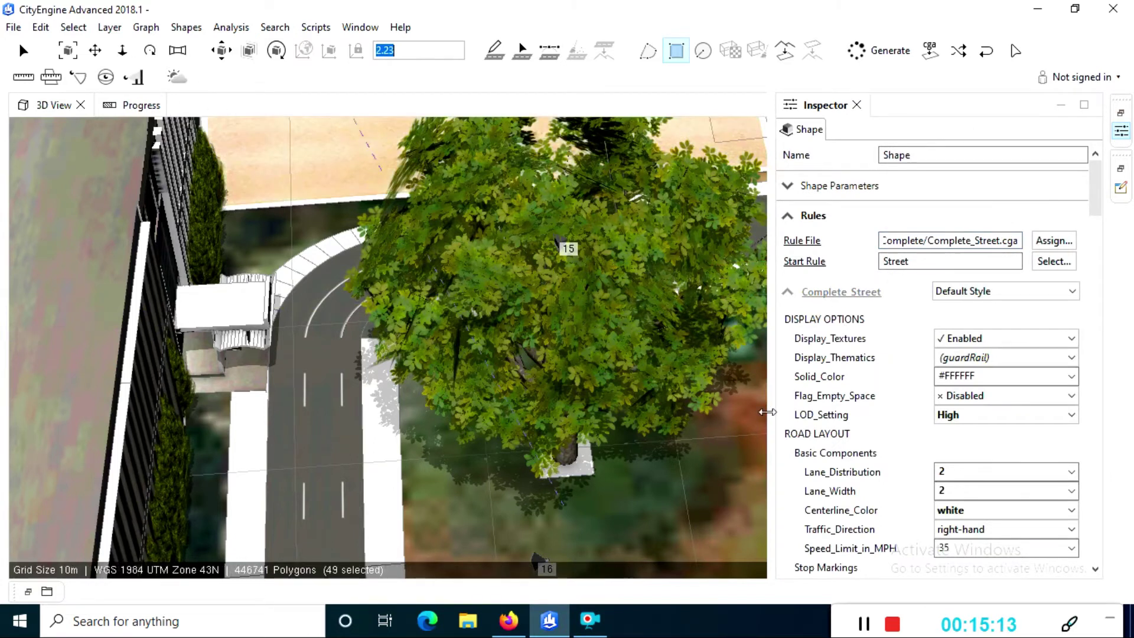
scroll(679, 420, down, 3)
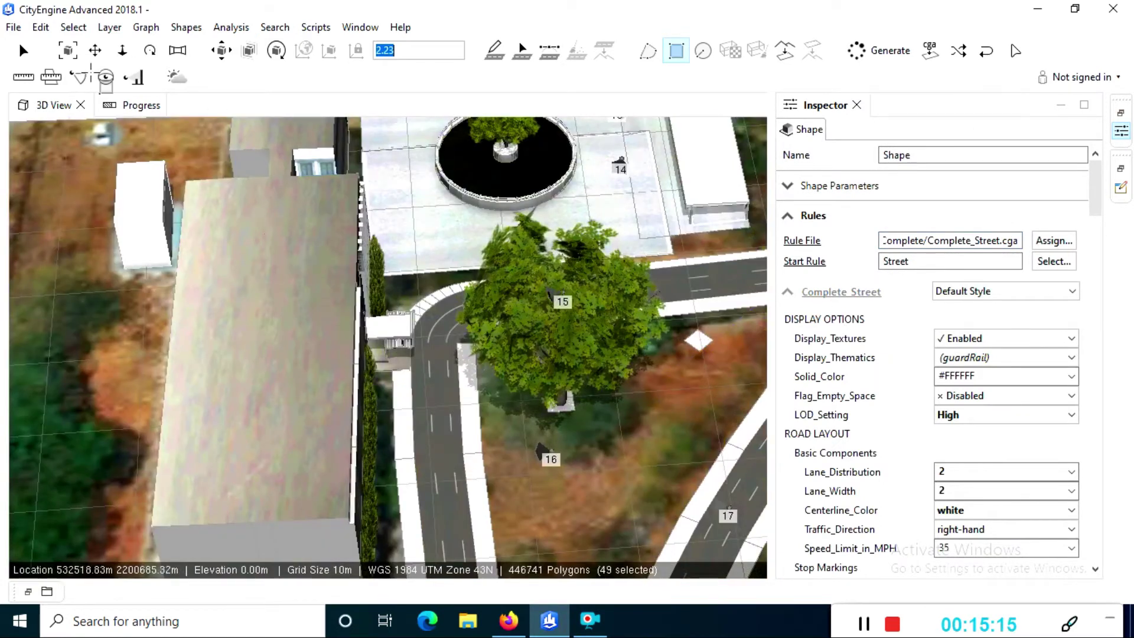
key(q)
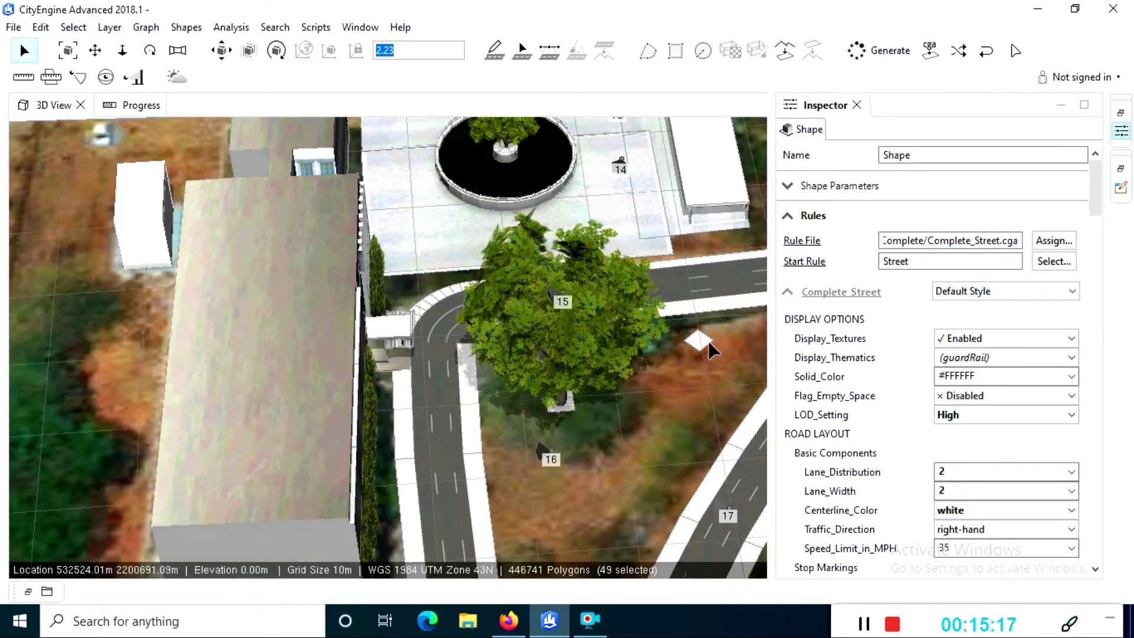
key(ctrl+m)
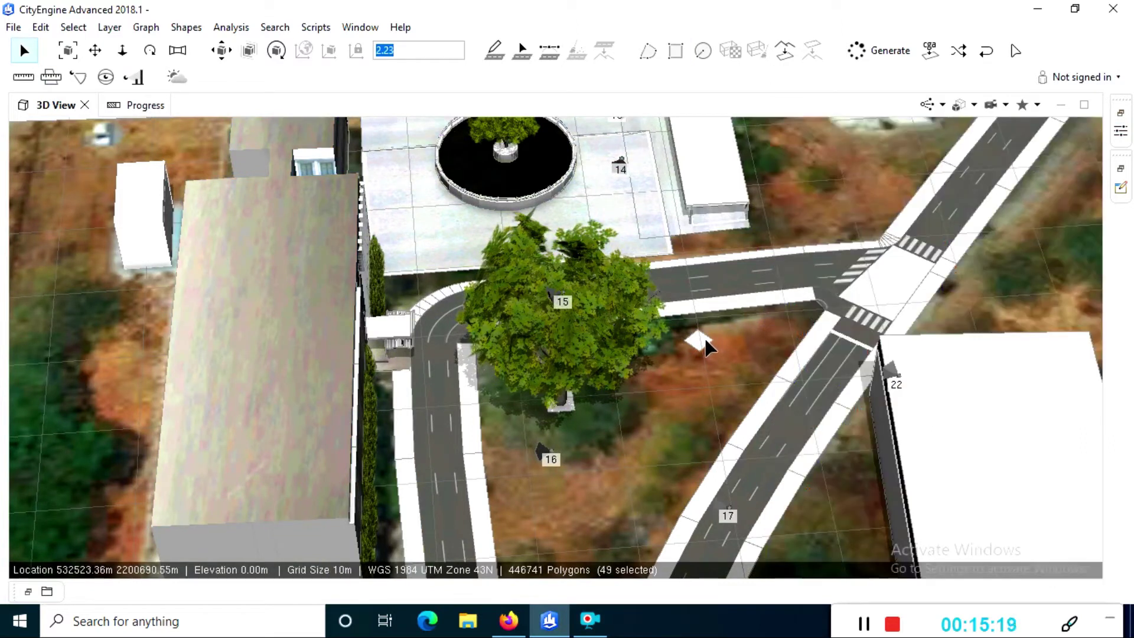
click(704, 343)
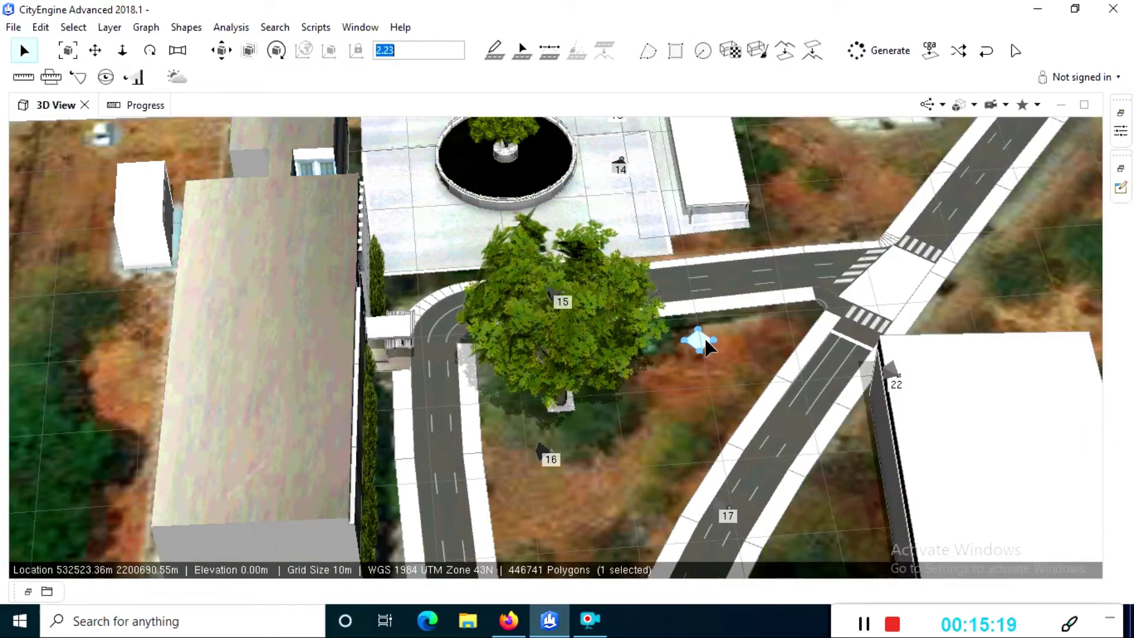
click(1120, 136)
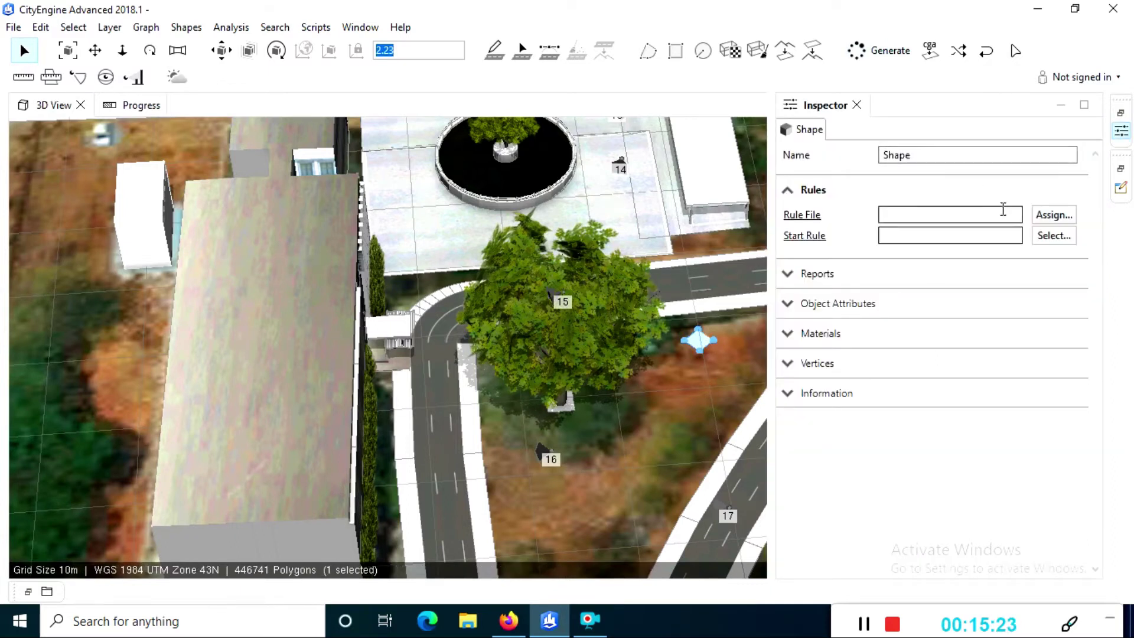
Start assigning a rule file to the small rectangle and expand the ESRI.lib library in the workspace.
click(1044, 219)
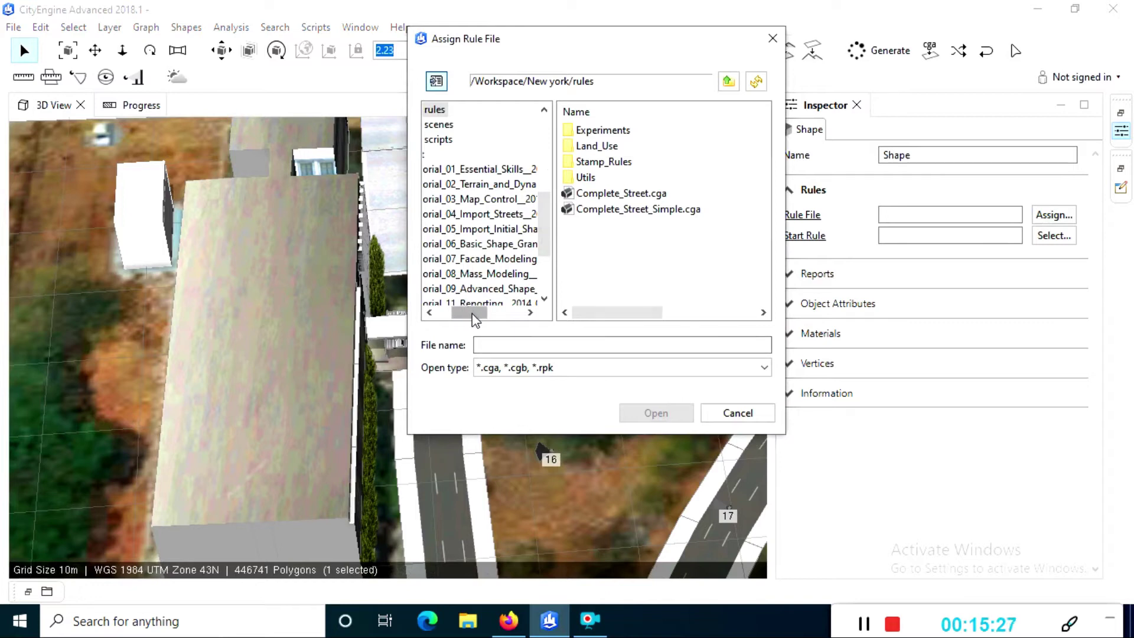
drag(476, 319, 457, 319)
scroll(475, 189, up, 5)
click(433, 215)
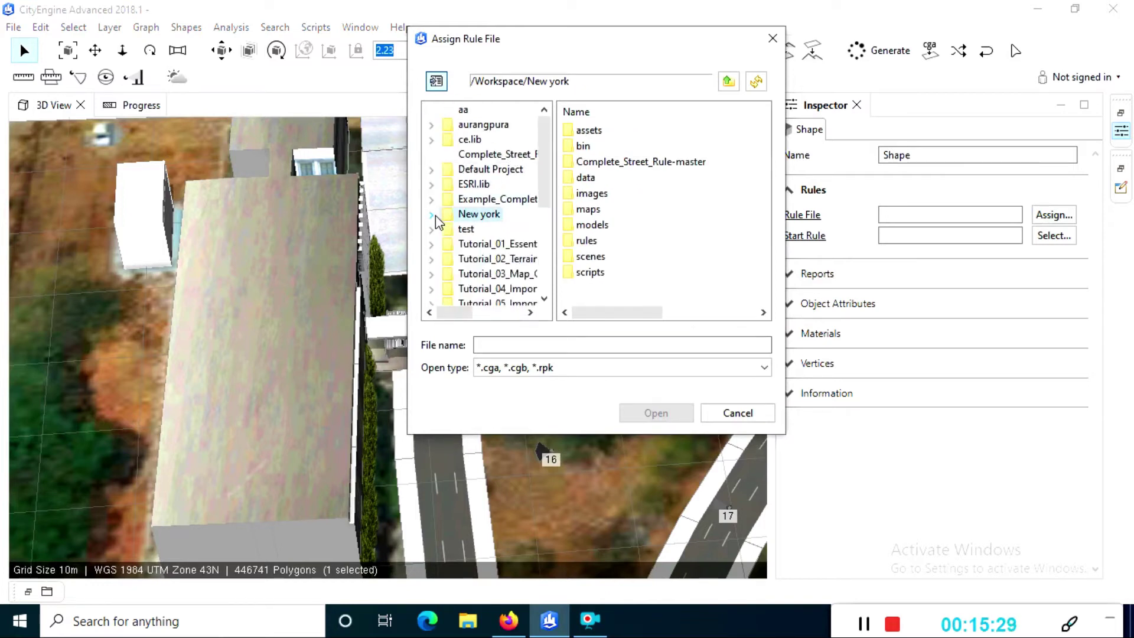
click(432, 184)
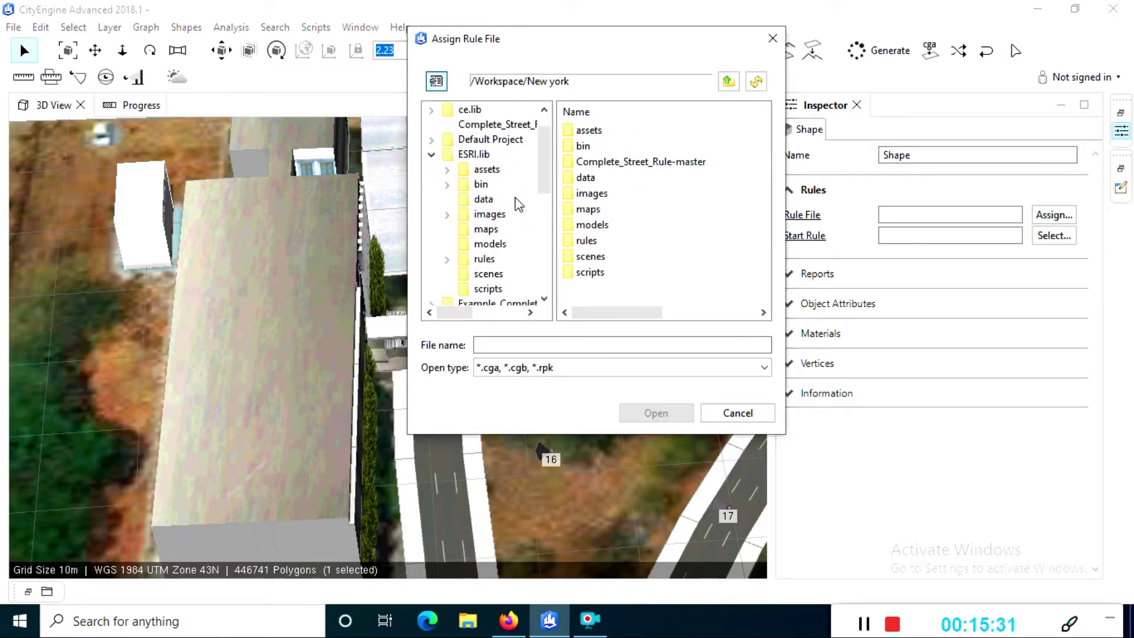
Look through the plant species folders under ESRI.lib/assets/Plants.
click(448, 171)
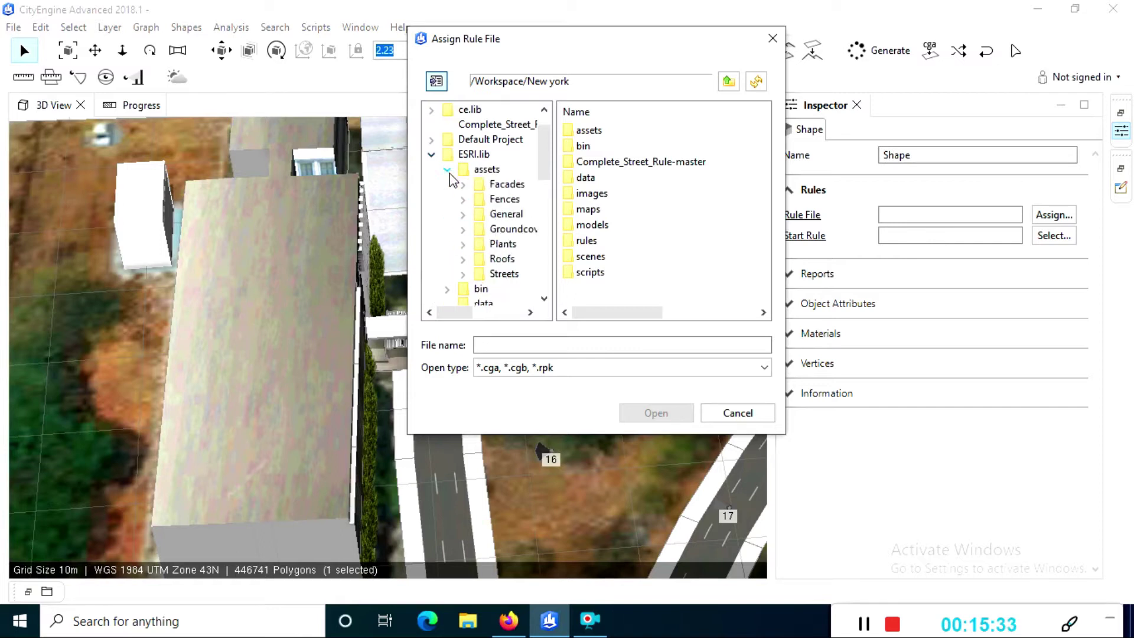
click(463, 245)
click(508, 111)
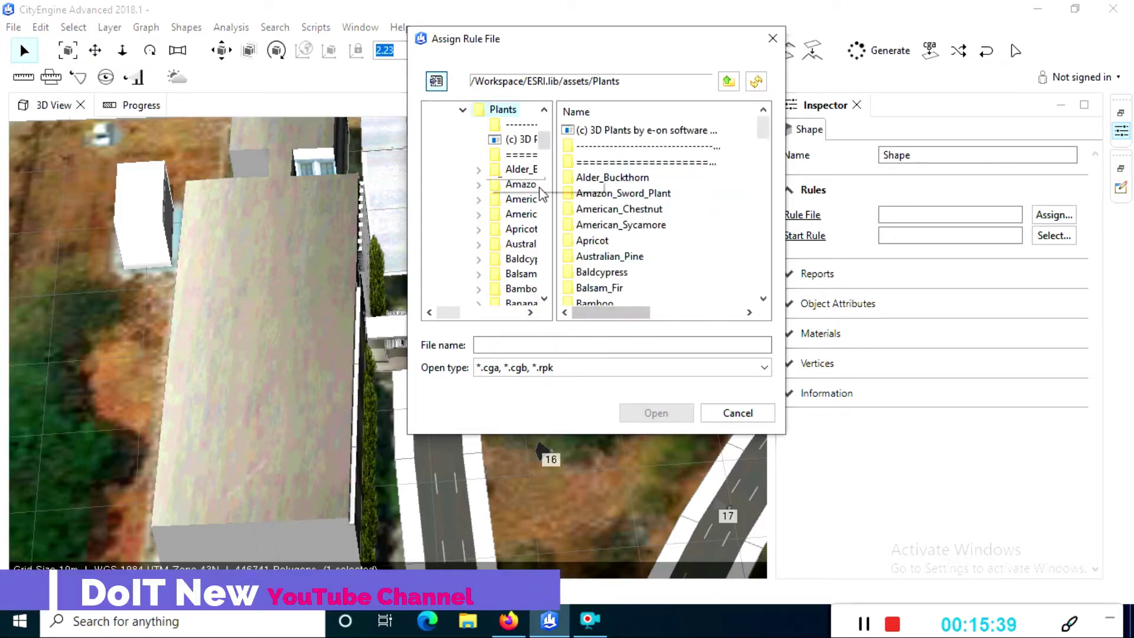
scroll(519, 201, up, 4)
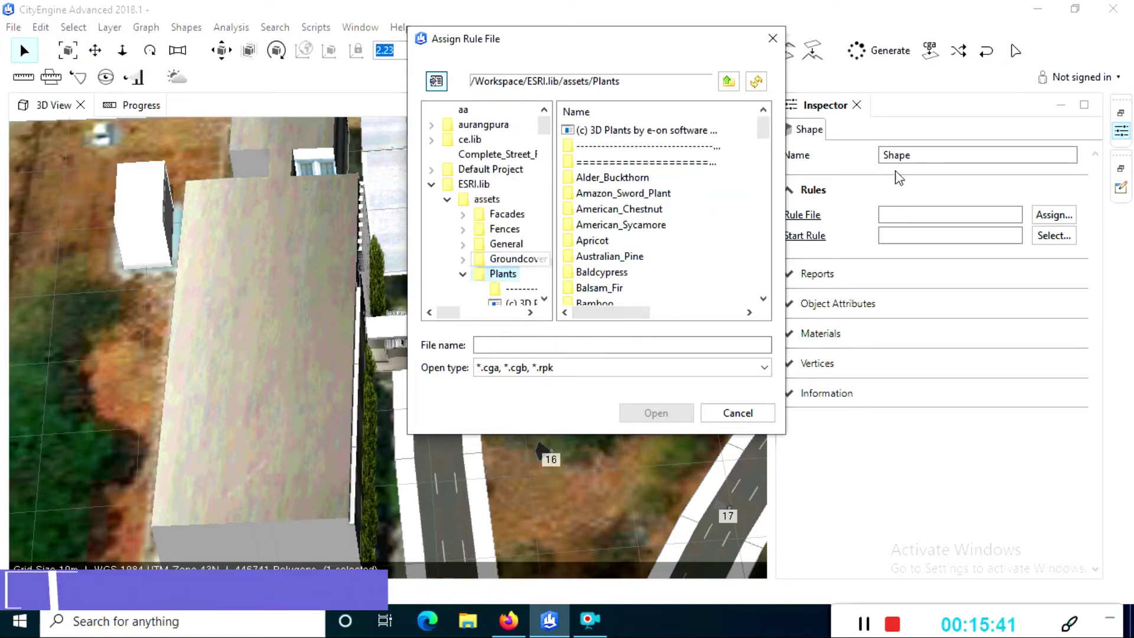
mouse_move(763, 128)
mouse_down()
mouse_move(764, 295)
mouse_move(761, 121)
mouse_move(746, 124)
mouse_up()
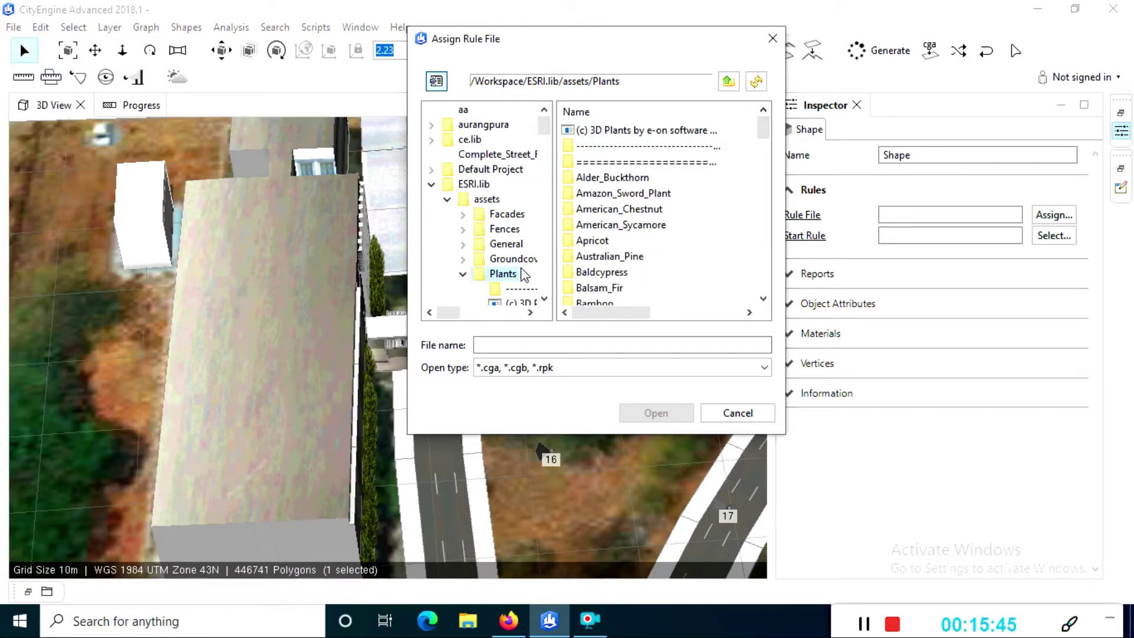
scroll(527, 305, down, 2)
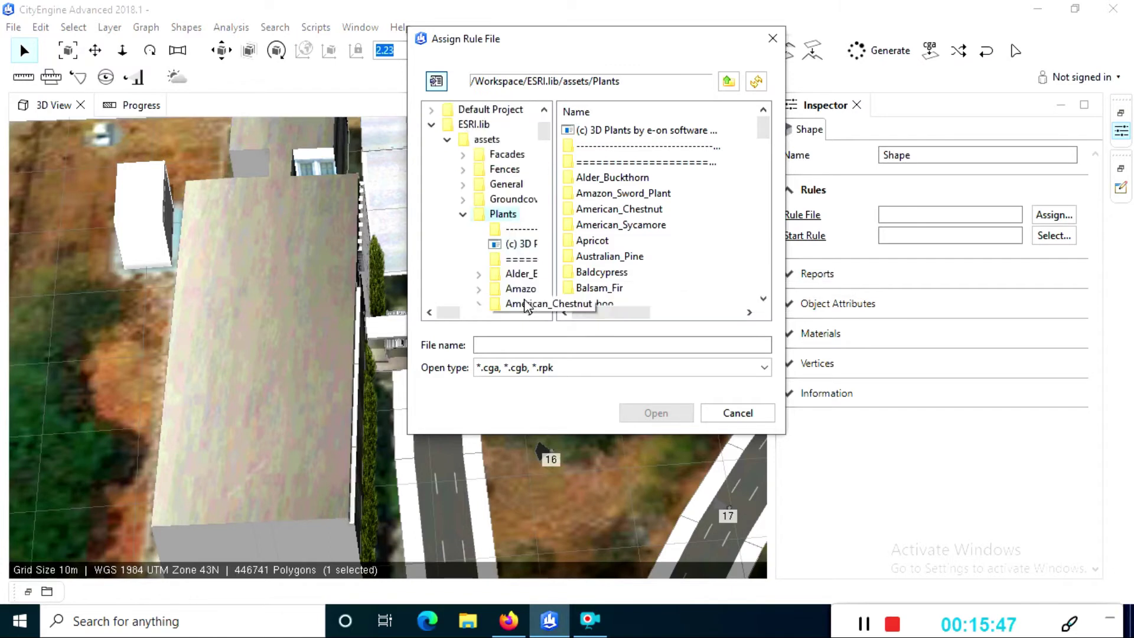
click(463, 214)
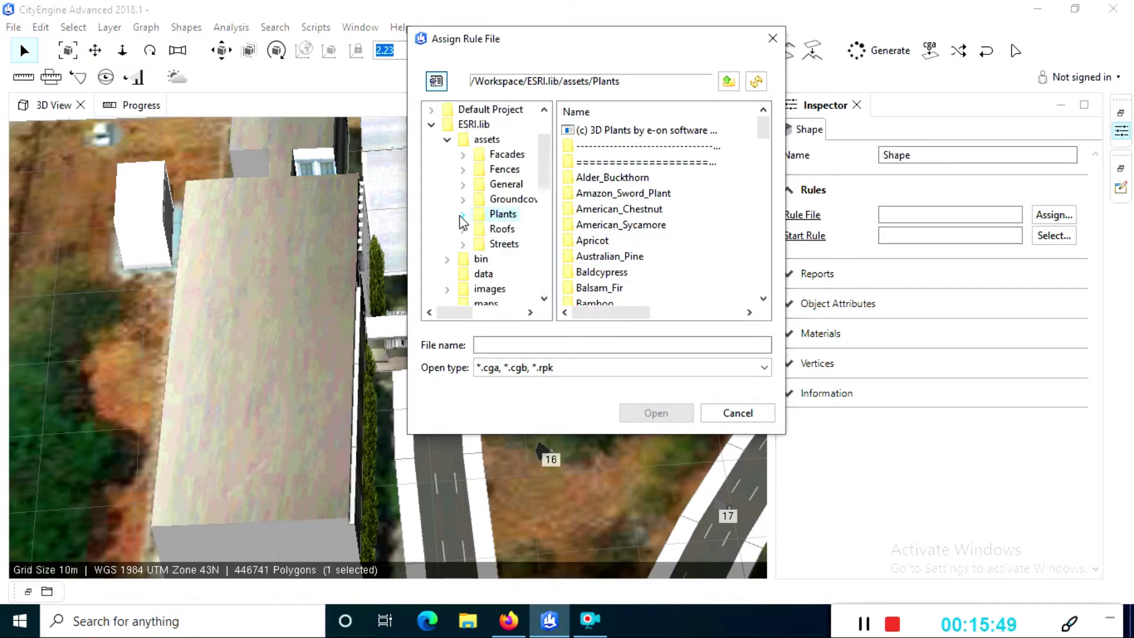
click(463, 214)
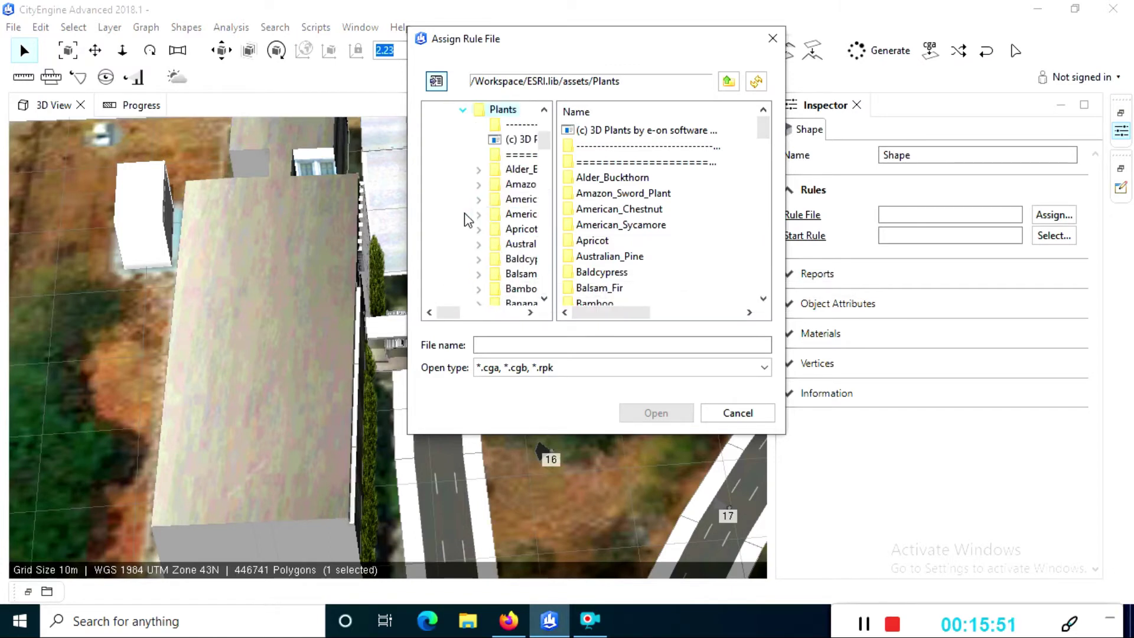
click(463, 109)
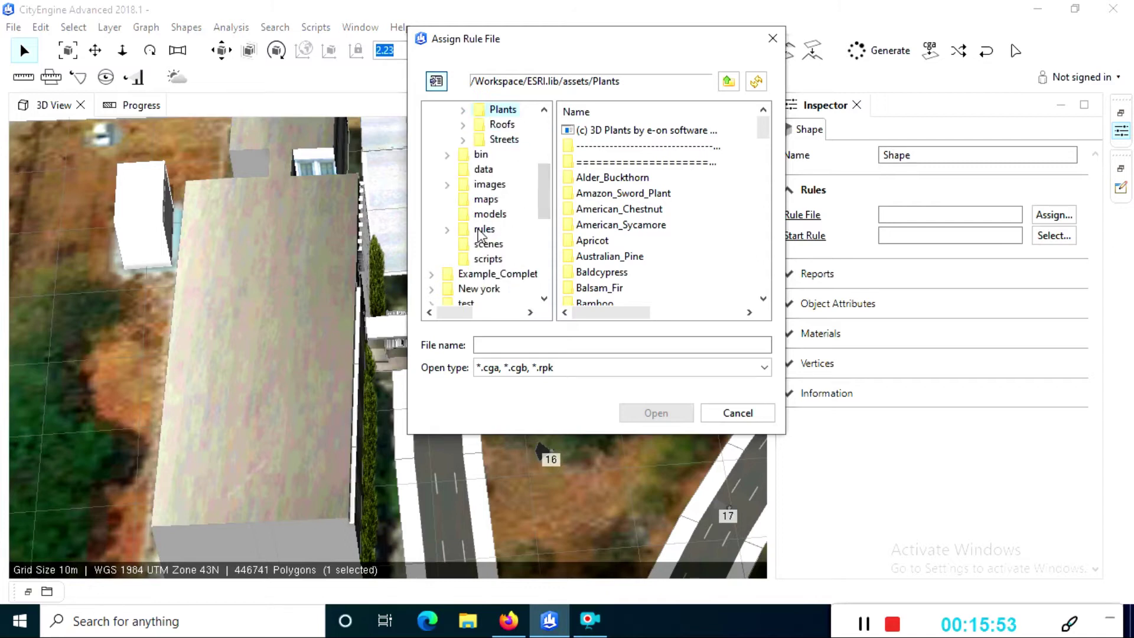
Assign the Plant_Loader.cga rule from ESRI.lib/rules/Plants to the small rectangle.
scroll(452, 242, up, 3)
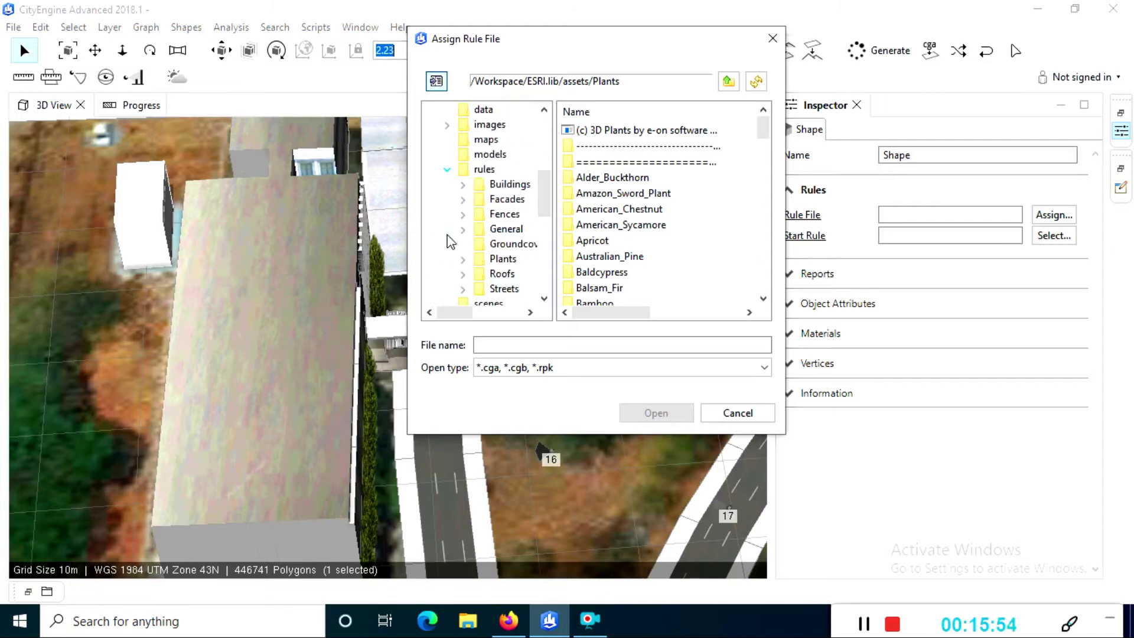
click(503, 261)
click(644, 193)
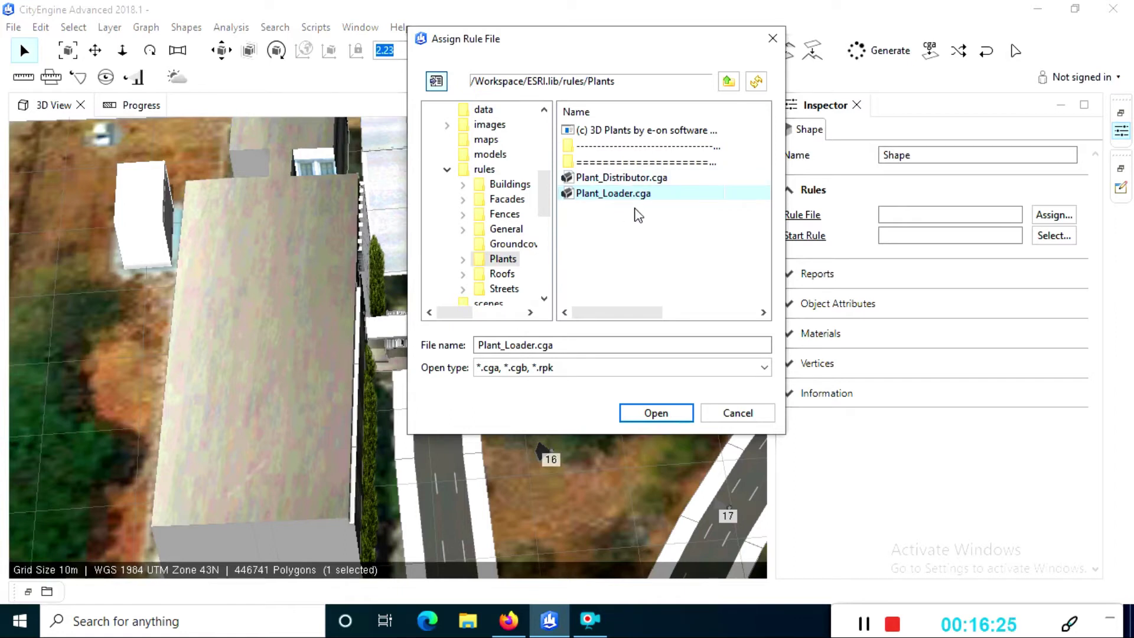
click(644, 415)
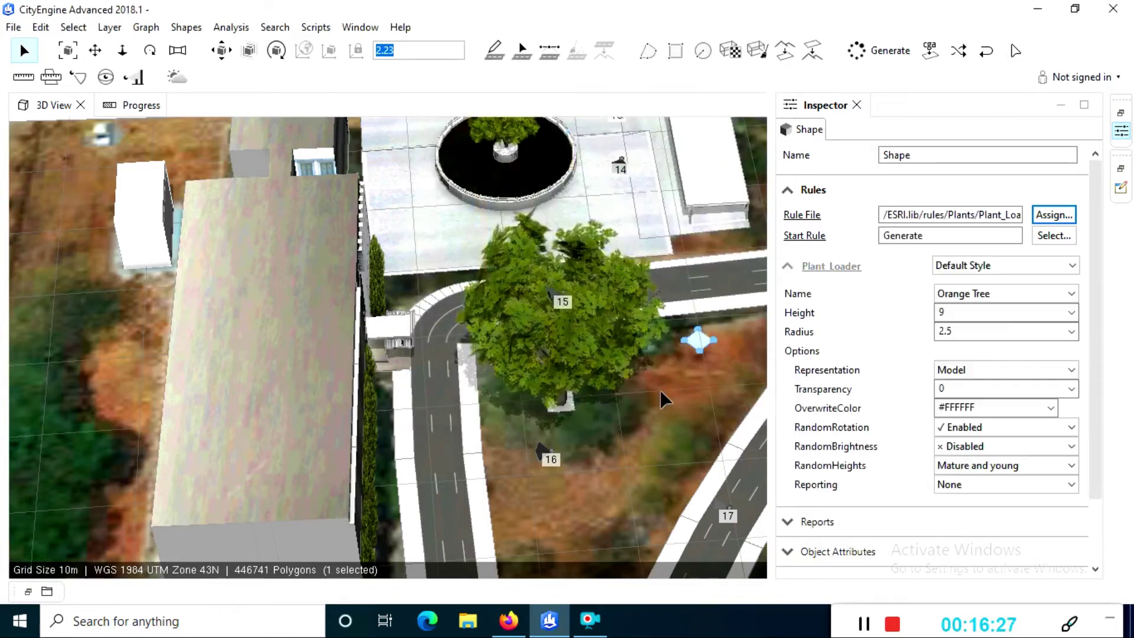
Set the Plant Loader name to Banana Tree, generate the plant model on the rectangle and inspect it up close.
click(1069, 293)
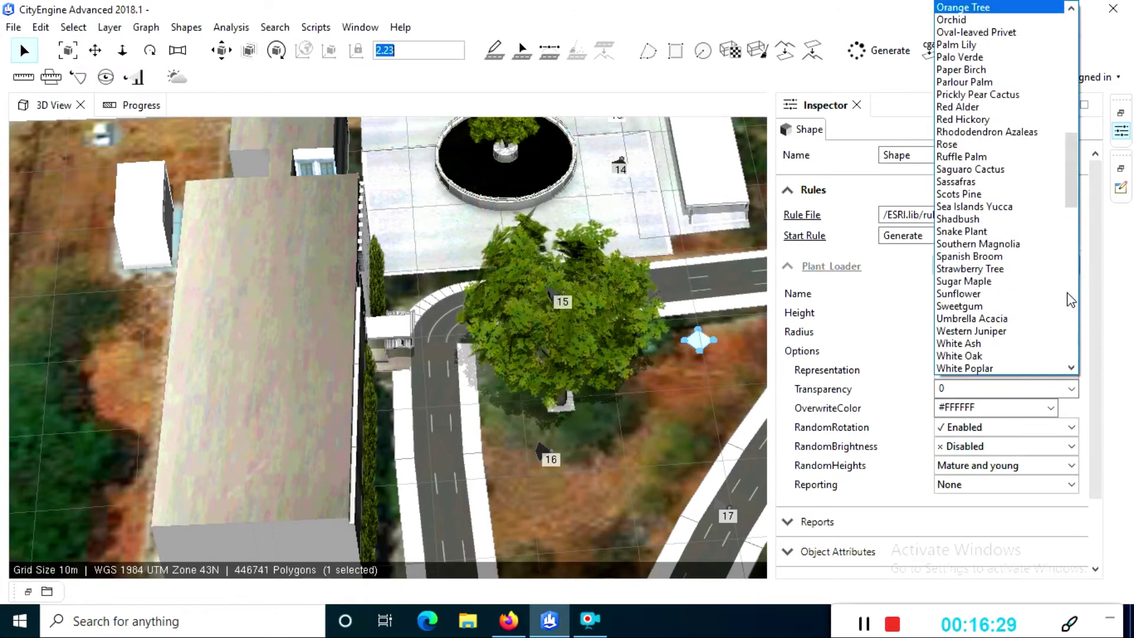
drag(1071, 170, 1071, 50)
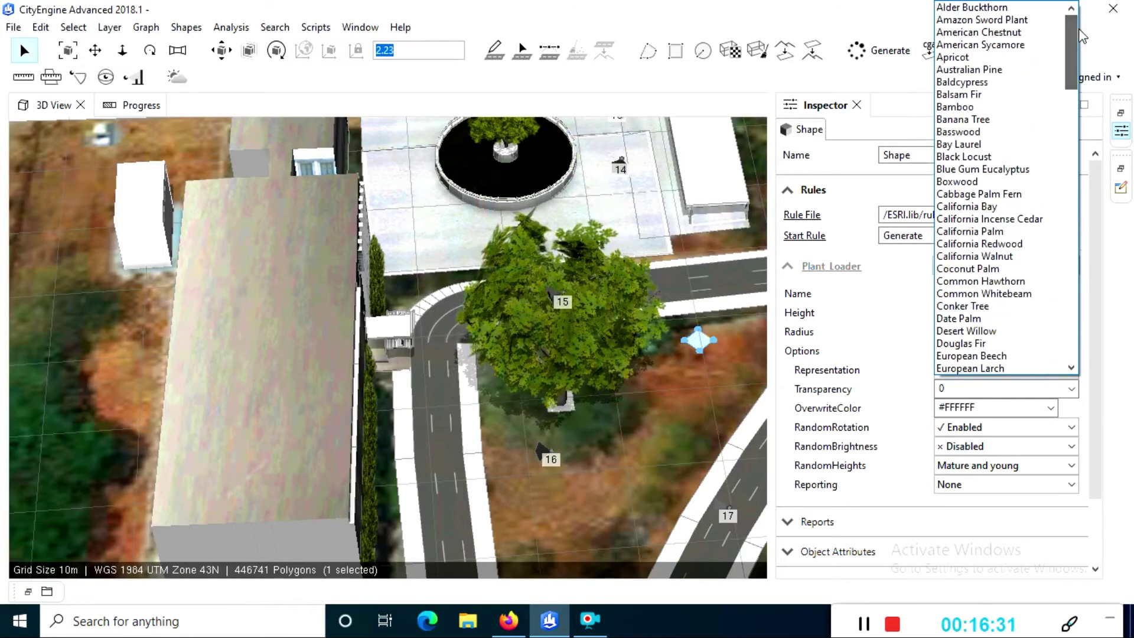
scroll(969, 307, down, 20)
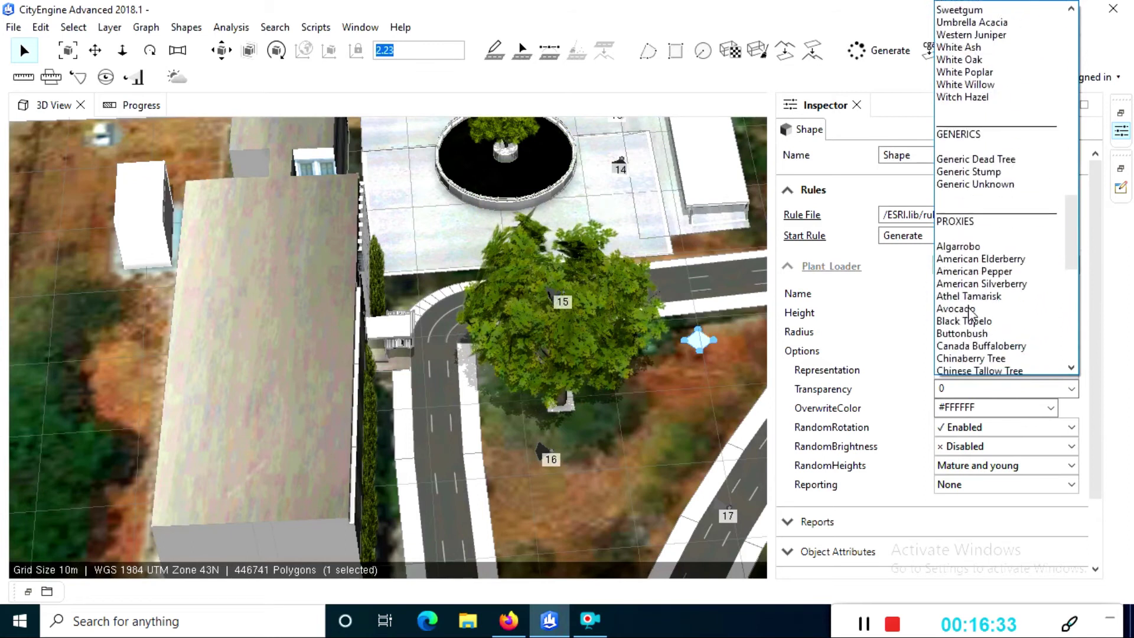
scroll(969, 310, up, 20)
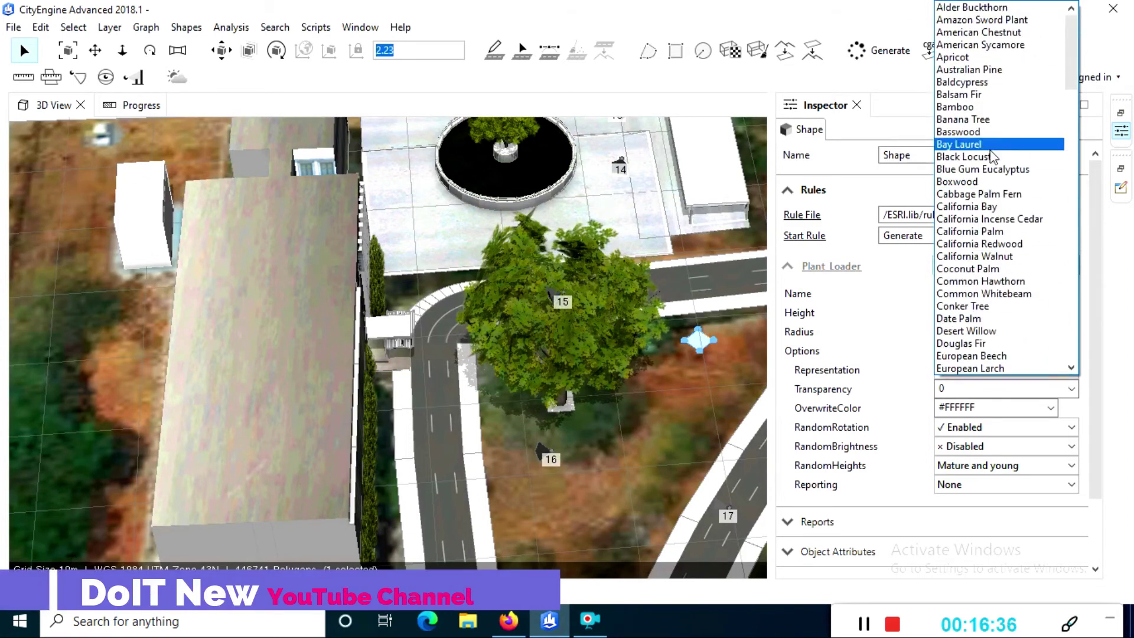
click(987, 121)
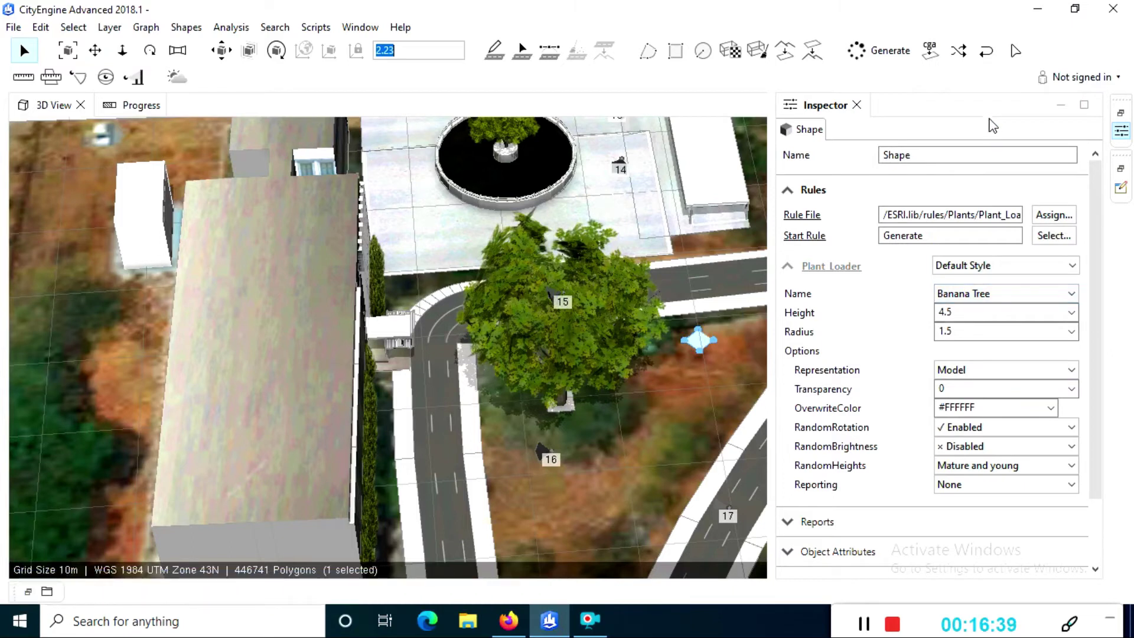
click(877, 53)
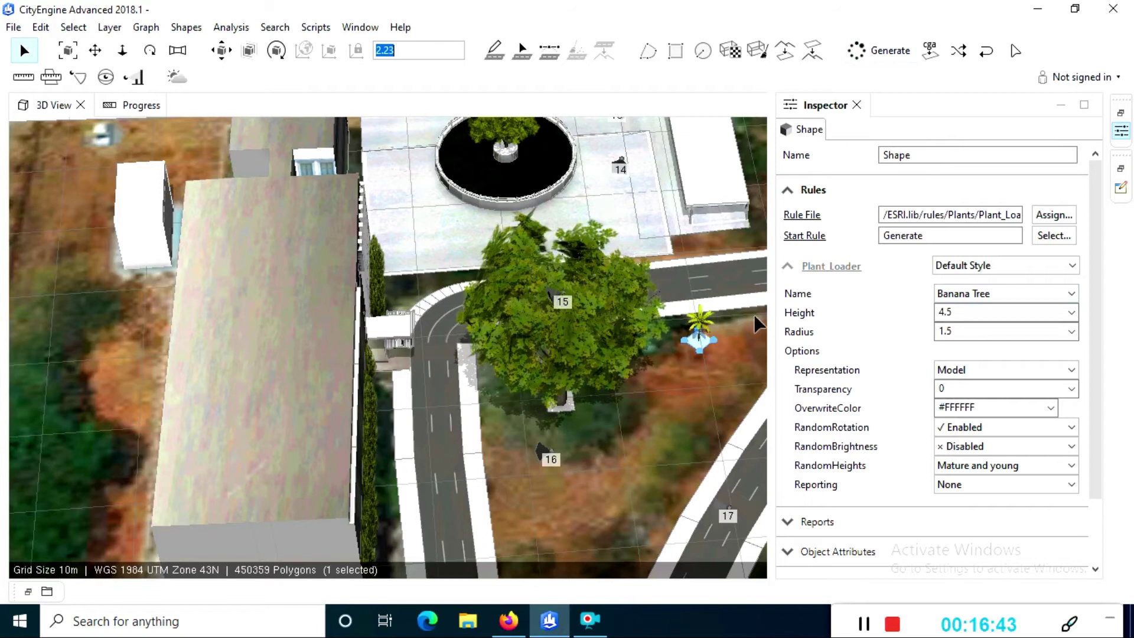
scroll(694, 319, up, 6)
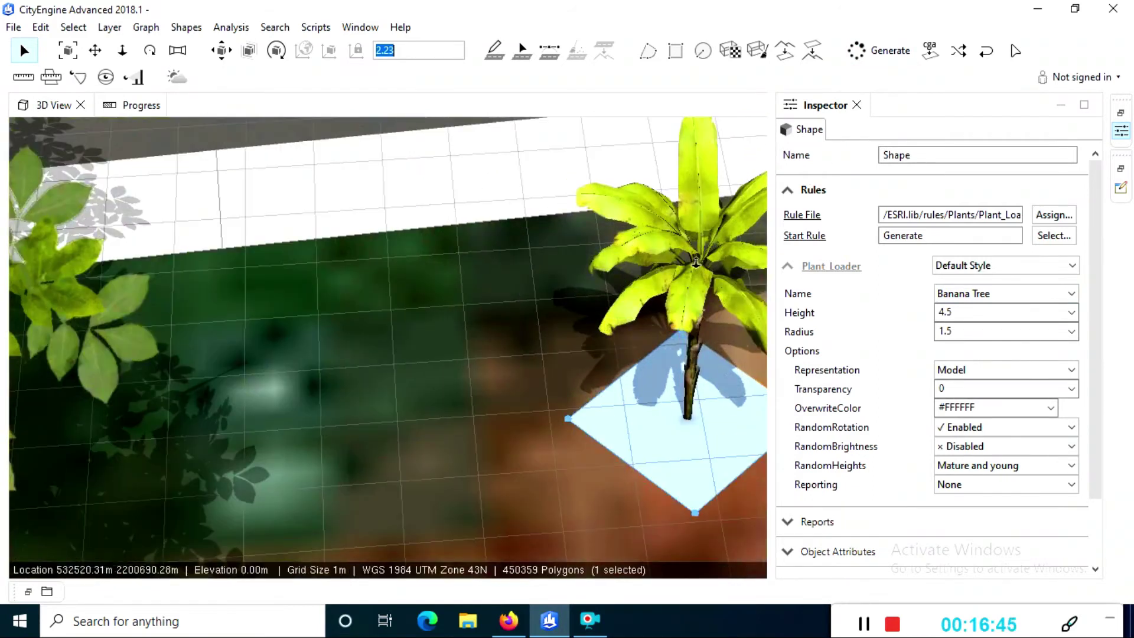
scroll(712, 268, down, 10)
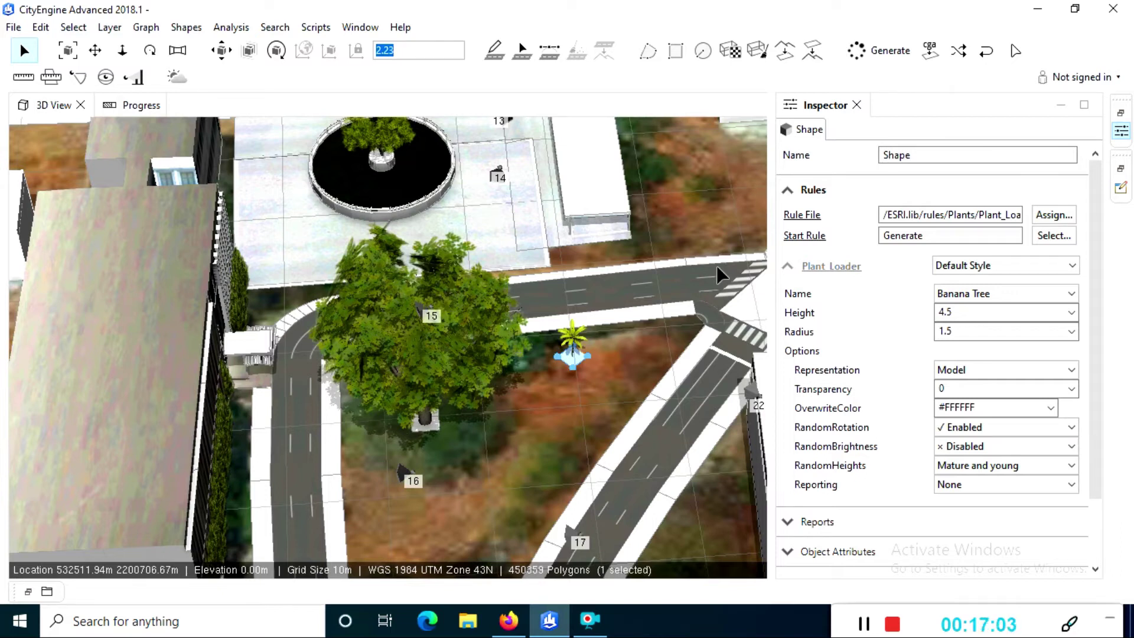
Hide the Inspector to enlarge the 3D view and clear the current selection.
scroll(715, 264, down, 10)
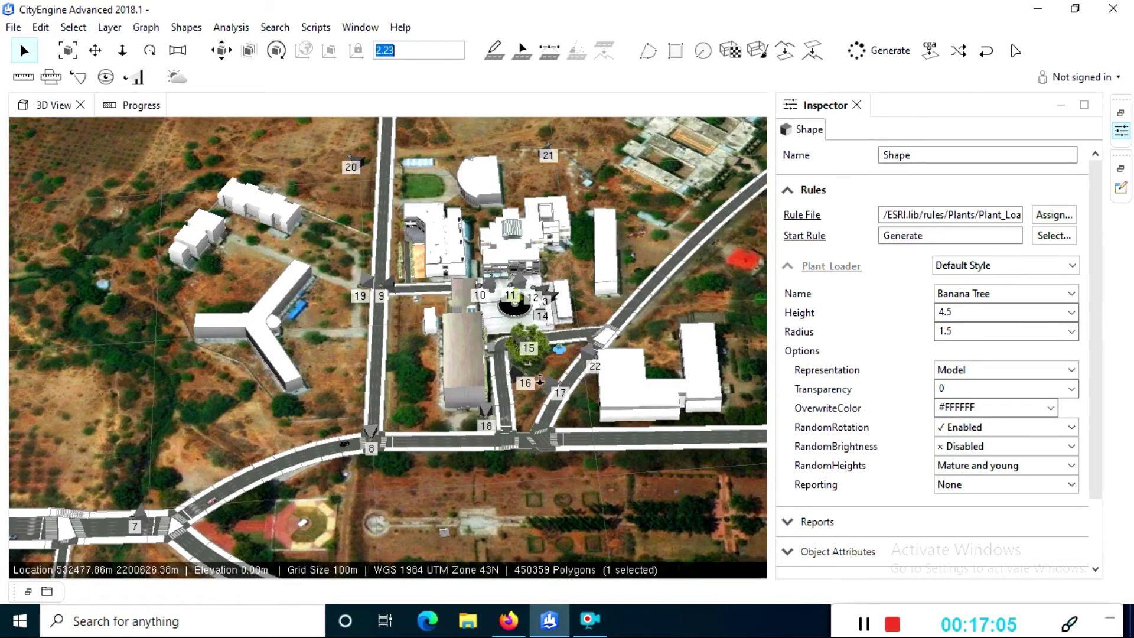
scroll(540, 380, up, 5)
key(ctrl+m)
drag(587, 488, 473, 437)
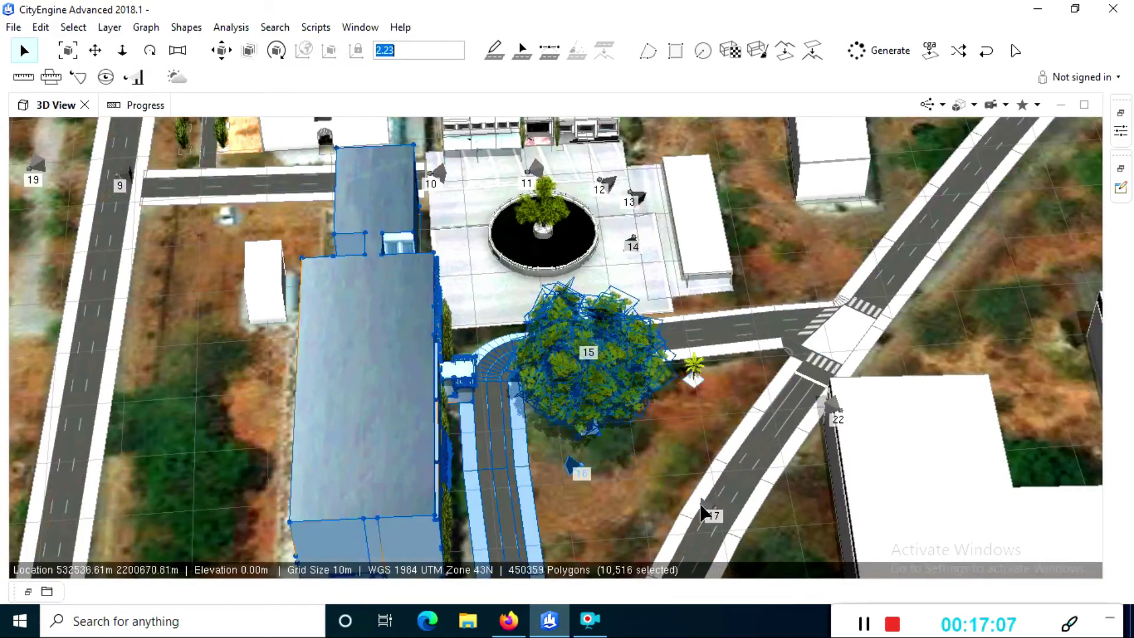
click(150, 51)
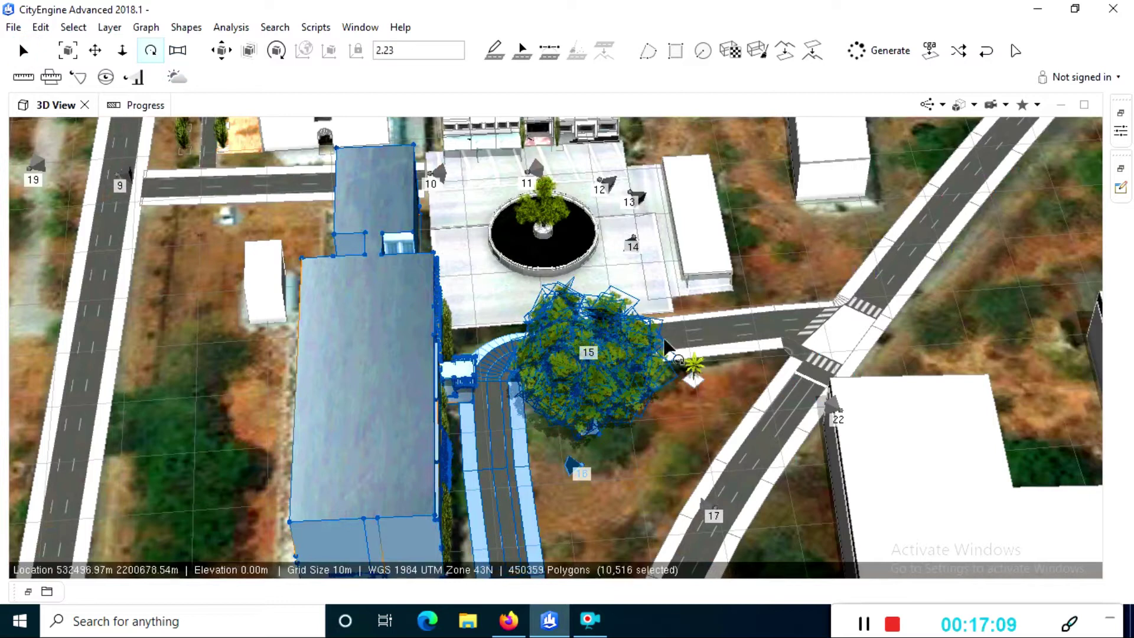
key(ctrl+shift+a)
Examine the Department of Physics building, including its striped facade, entrance canopy with sign, and the trees along its front.
alt+drag(667, 346, 455, 393)
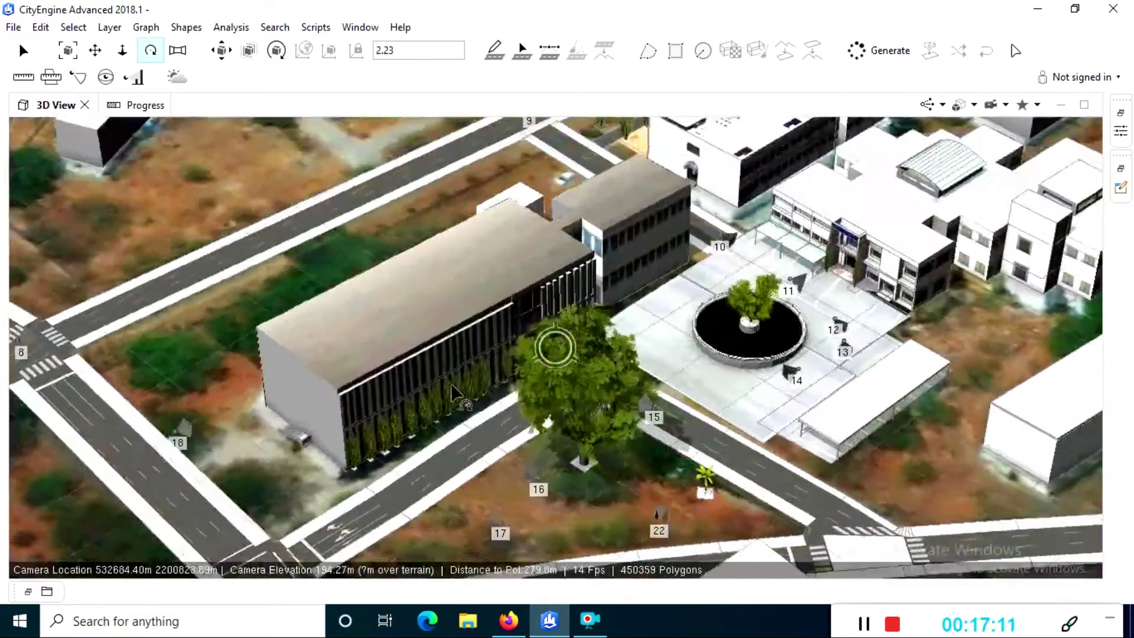
scroll(487, 372, up, 5)
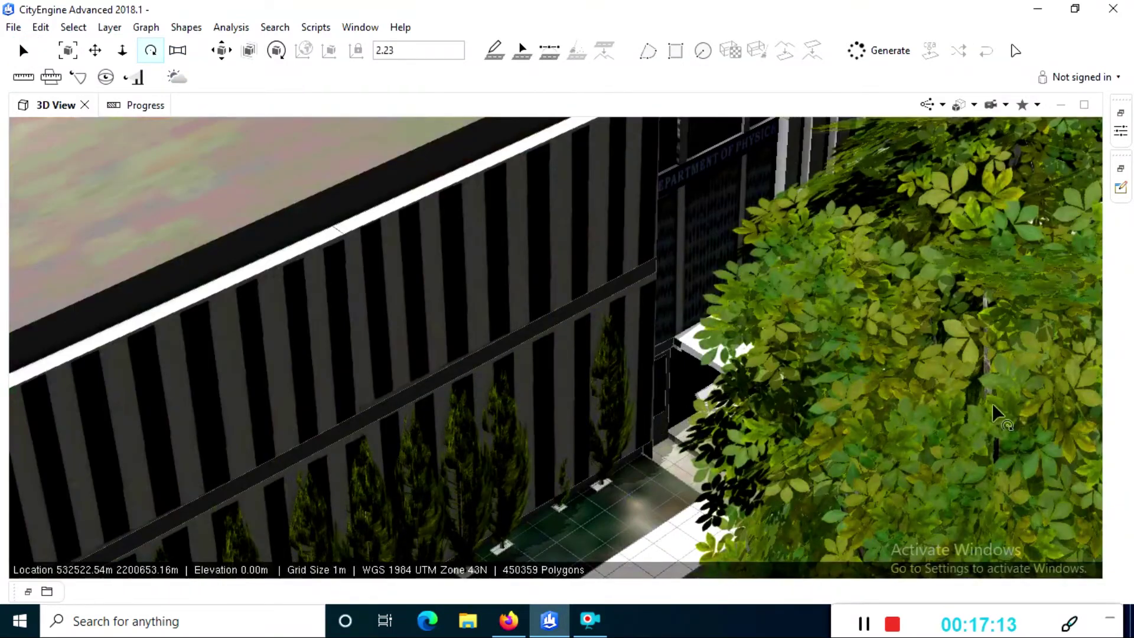
scroll(965, 423, down, 5)
alt+drag(851, 363, 694, 408)
scroll(630, 406, up, 3)
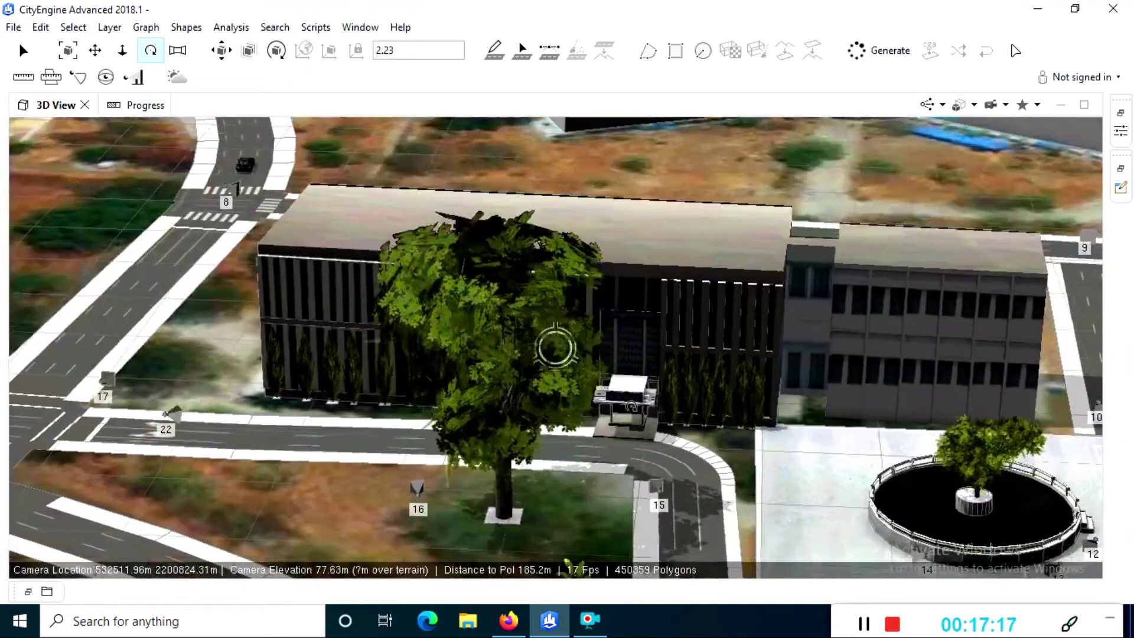
scroll(631, 406, up, 6)
alt+drag(766, 458, 749, 406)
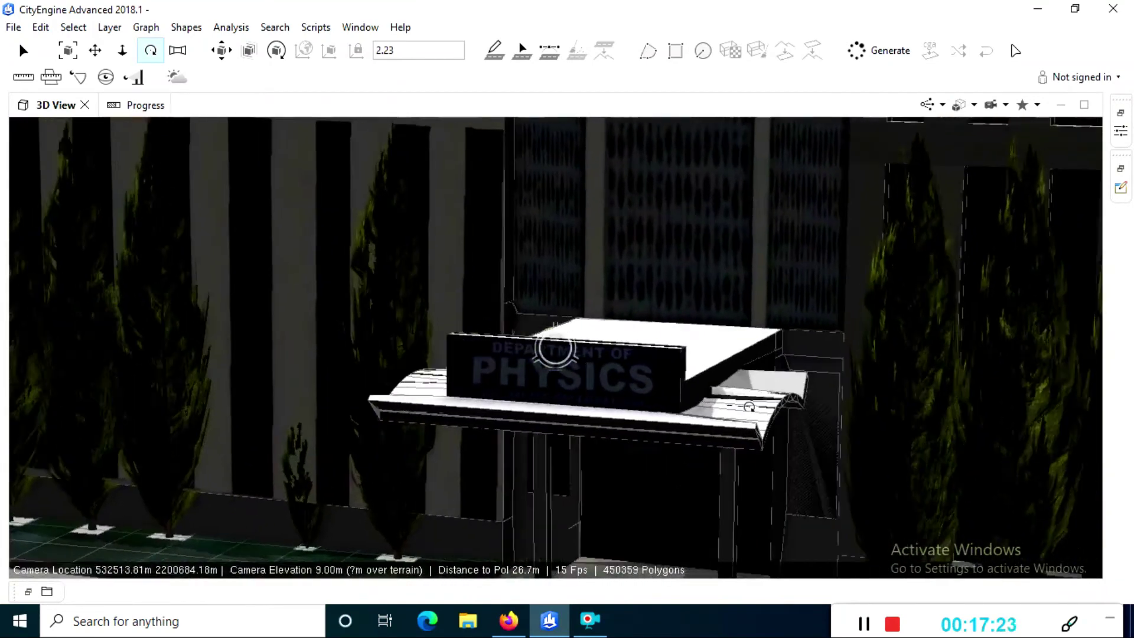
scroll(689, 484, down, 5)
scroll(585, 449, up, 8)
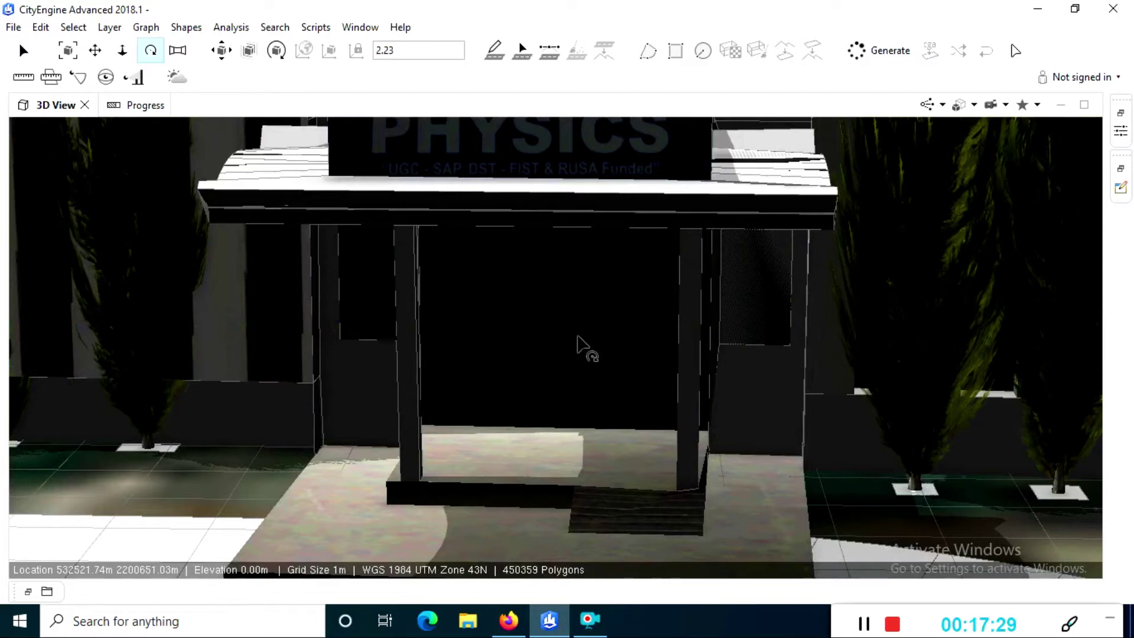
scroll(532, 352, down, 5)
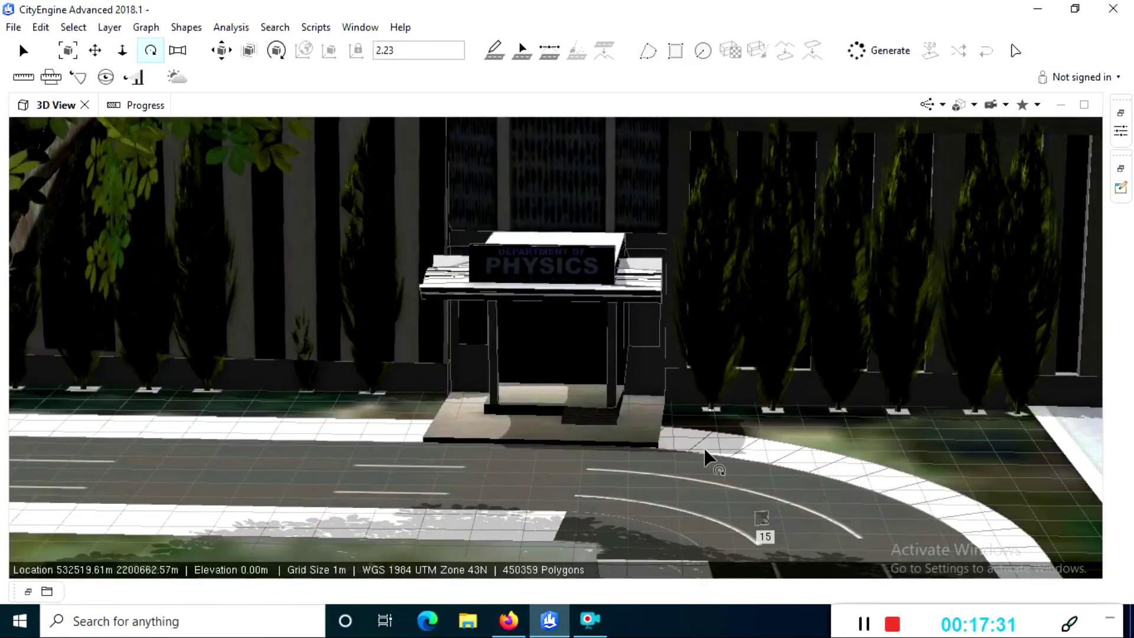
scroll(708, 459, down, 5)
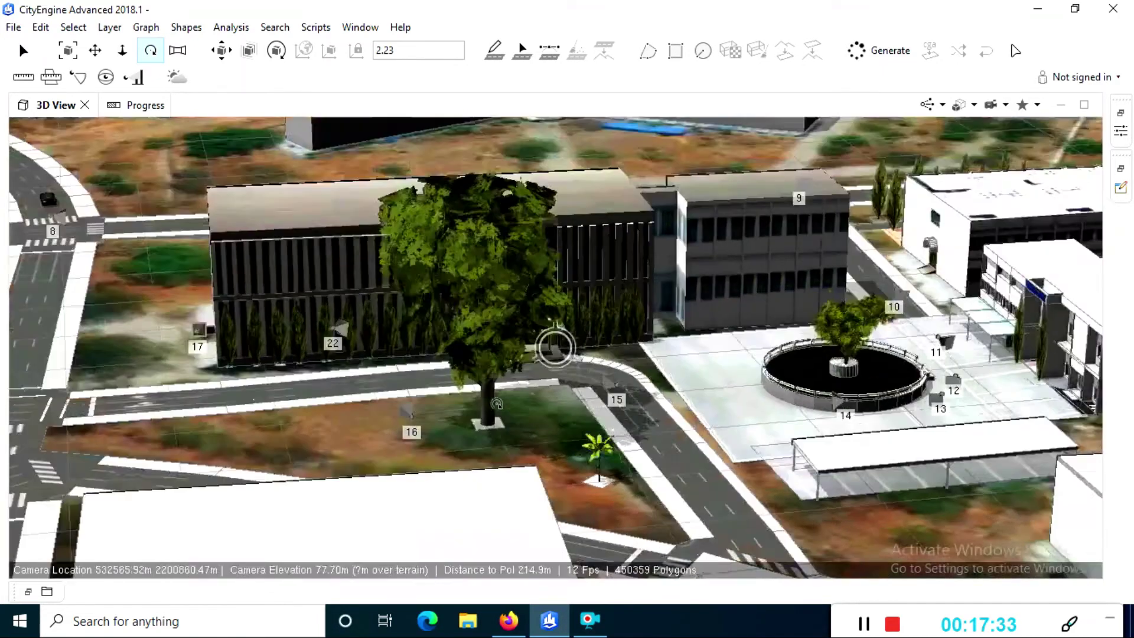
Examine the parking shed beside the round planter and the number-plate textures along its edge.
drag(483, 387, 761, 304)
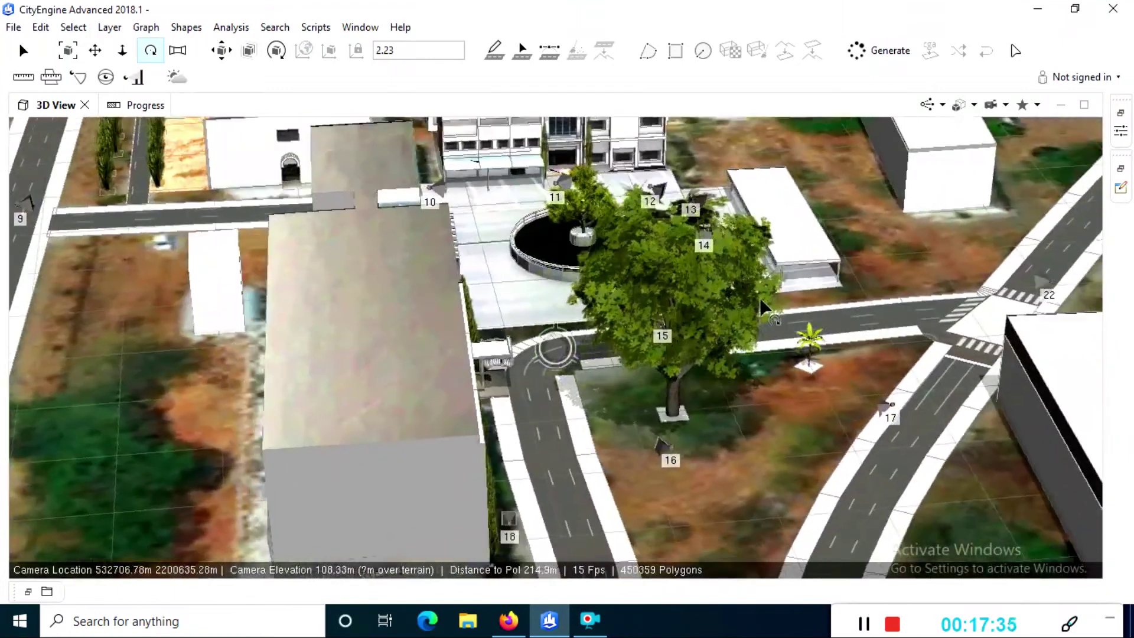
scroll(532, 236, up, 8)
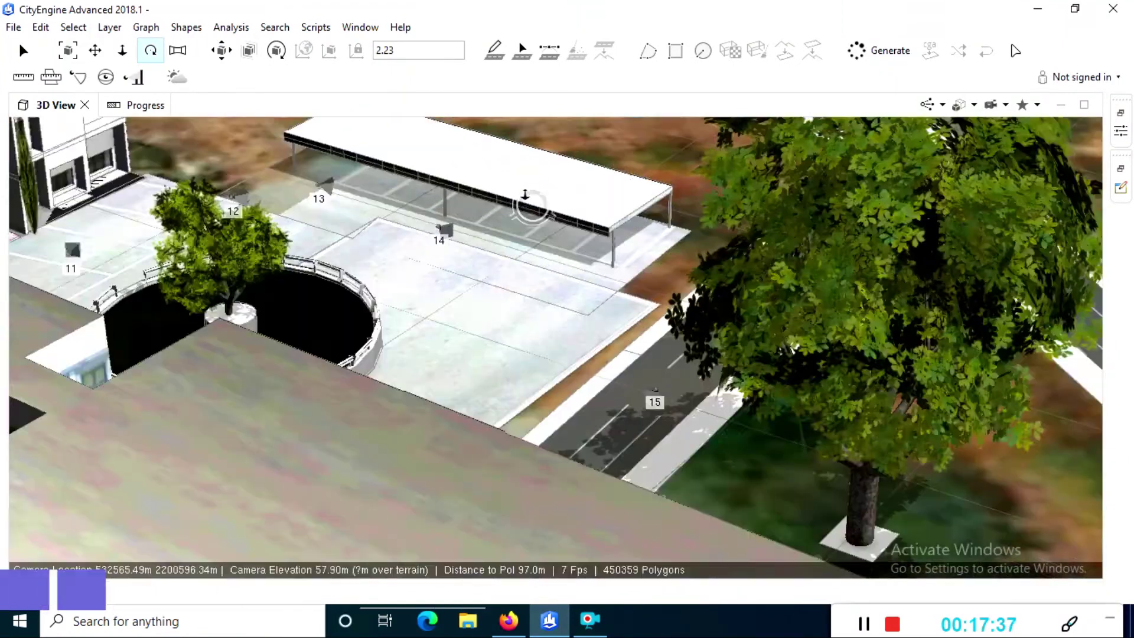
scroll(524, 196, up, 8)
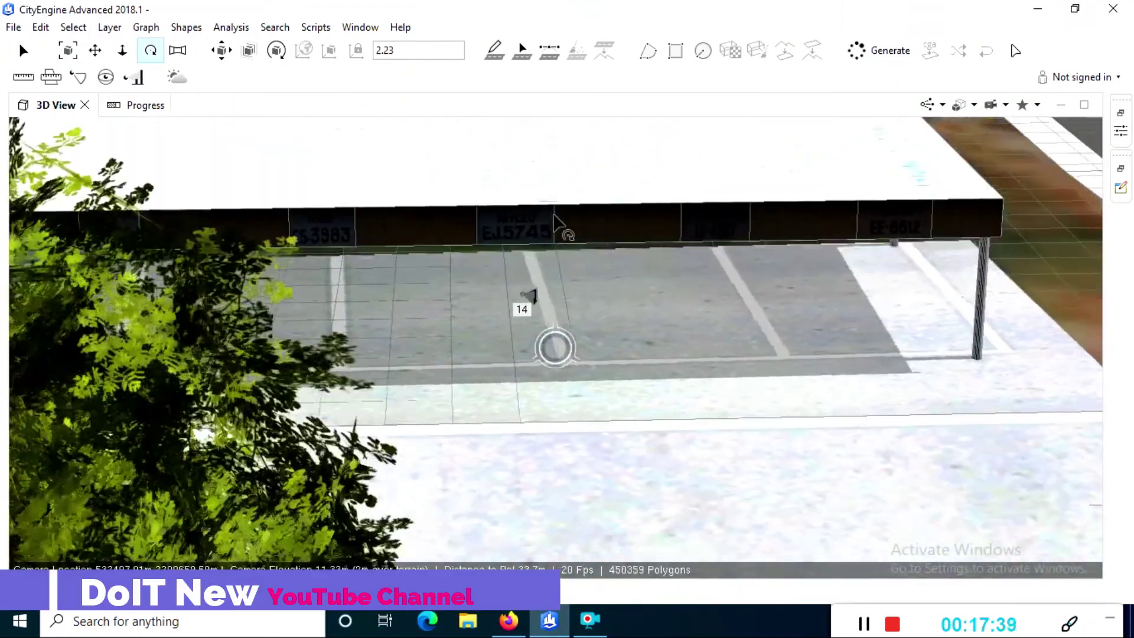
scroll(531, 228, up, 4)
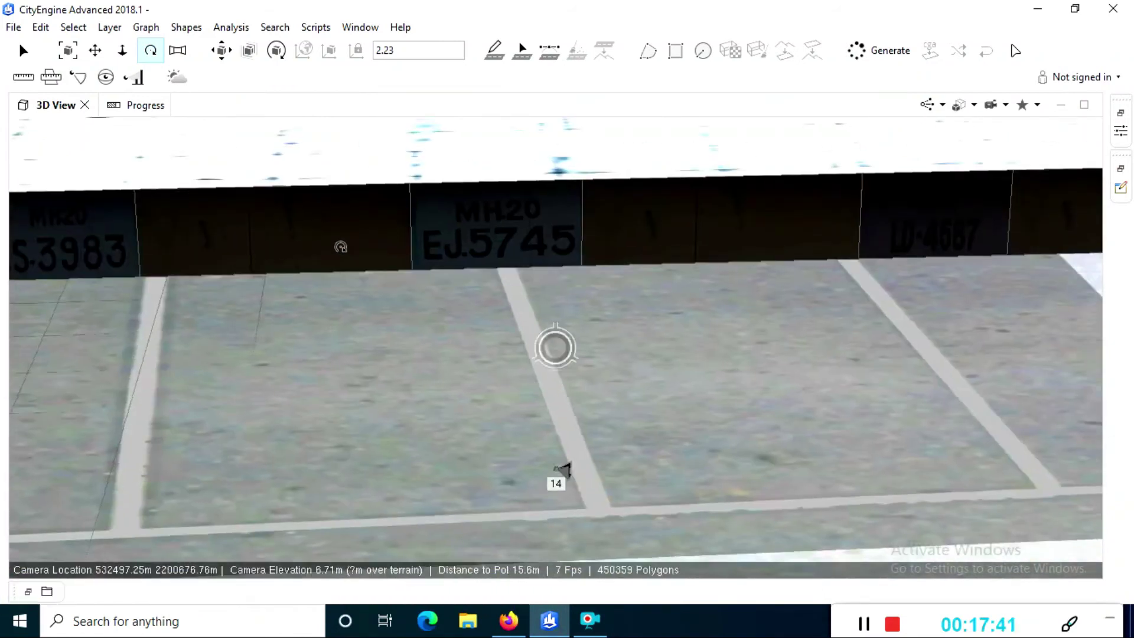
drag(341, 247, 375, 246)
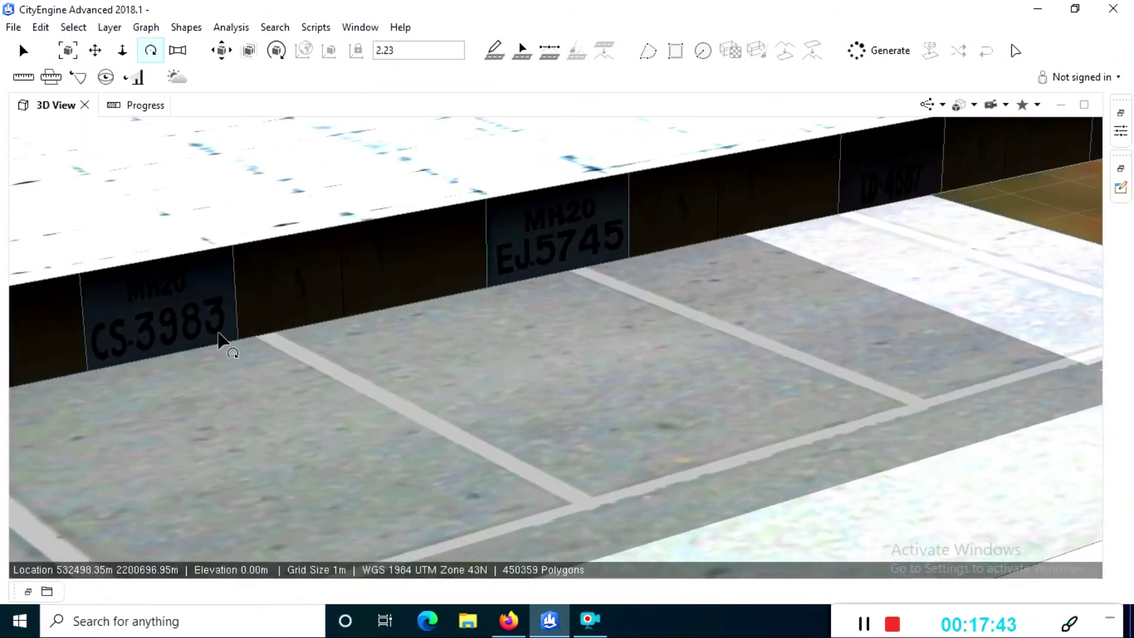
scroll(310, 347, down, 5)
scroll(465, 356, down, 5)
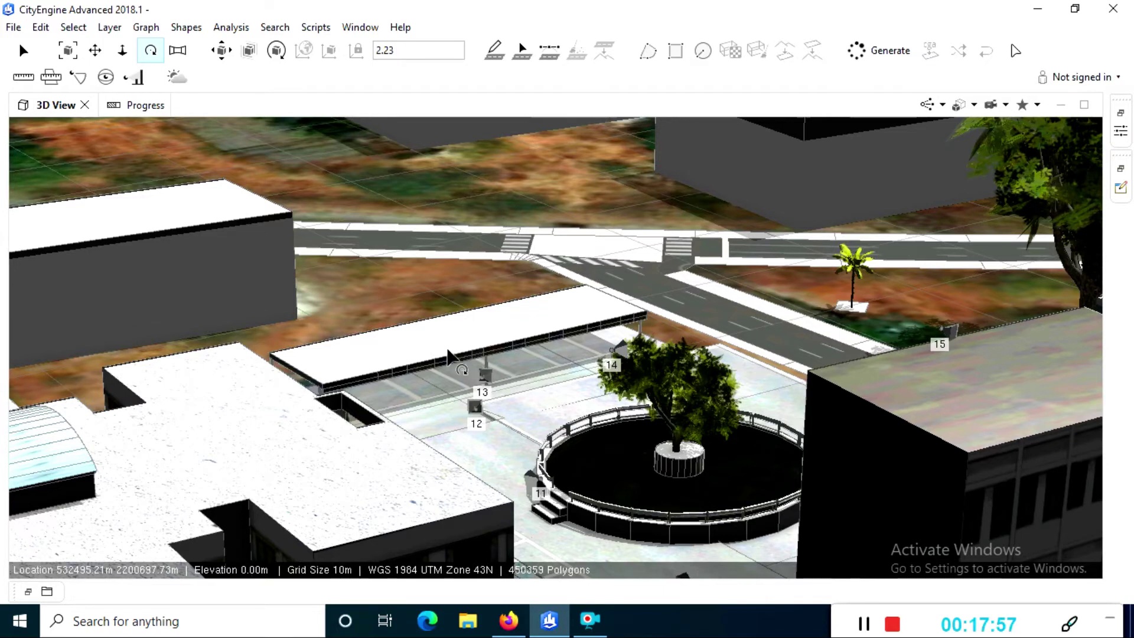
Look over the central campus buildings, including the curved-front building beside the green lawn.
scroll(369, 328, down, 5)
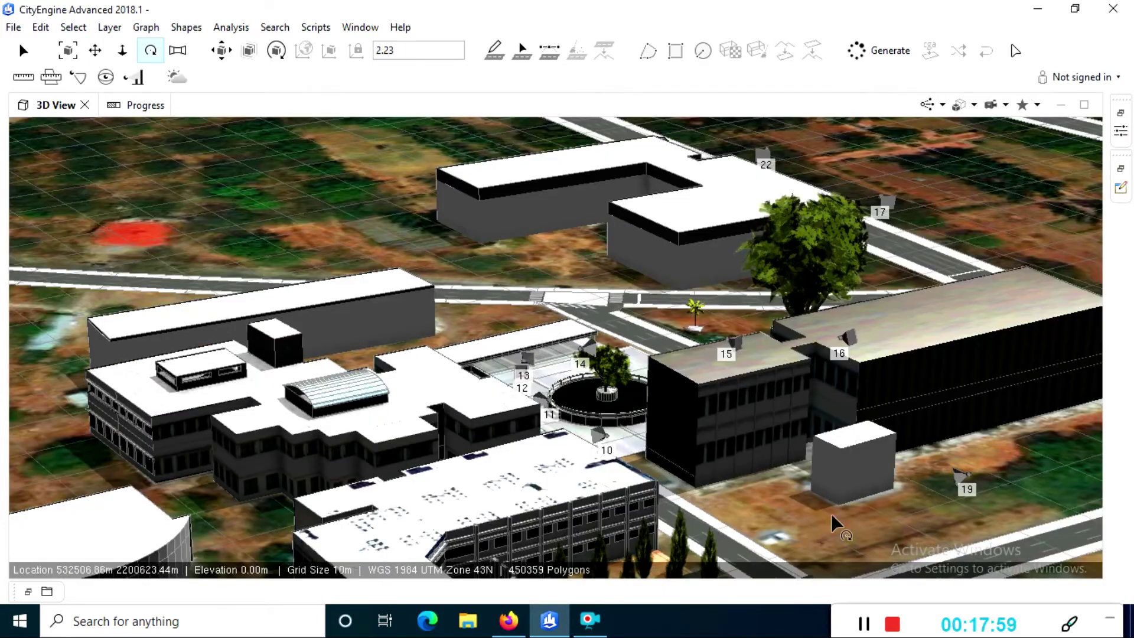
scroll(835, 519, down, 5)
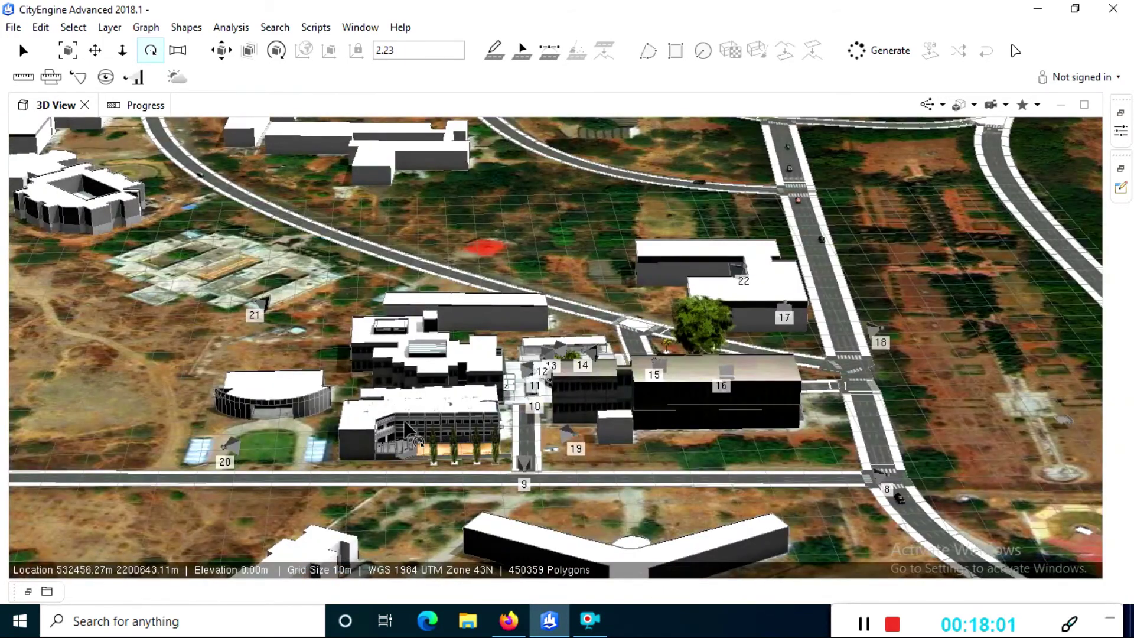
scroll(414, 434, up, 3)
scroll(148, 361, up, 3)
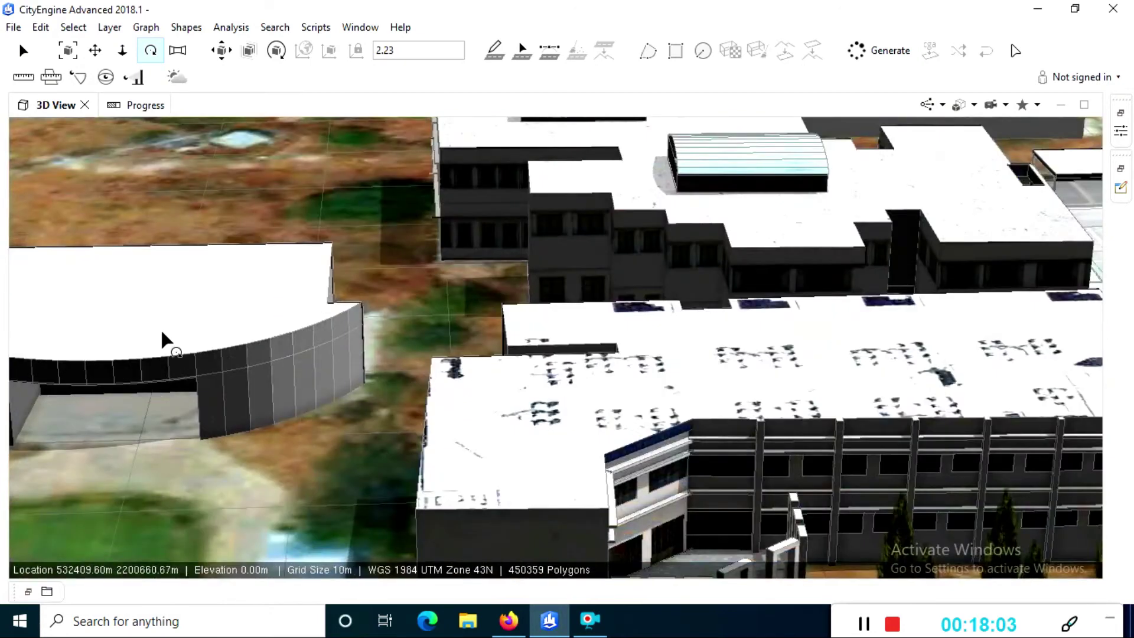
scroll(152, 323, down, 3)
scroll(269, 369, down, 2)
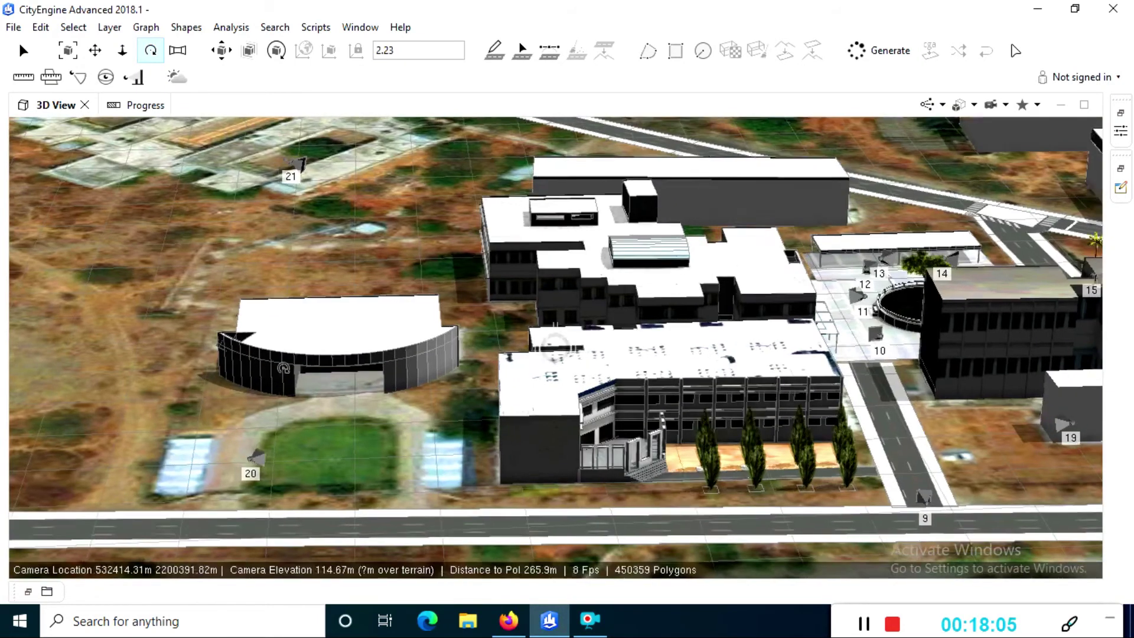
Select the plain white building across the road from the green lawn and display its rule attributes in the Inspector.
drag(647, 346, 569, 351)
scroll(888, 470, down, 3)
mouse_move(889, 470)
mouse_down()
mouse_move(784, 525)
mouse_move(717, 528)
mouse_up()
scroll(834, 531, up, 3)
click(716, 525)
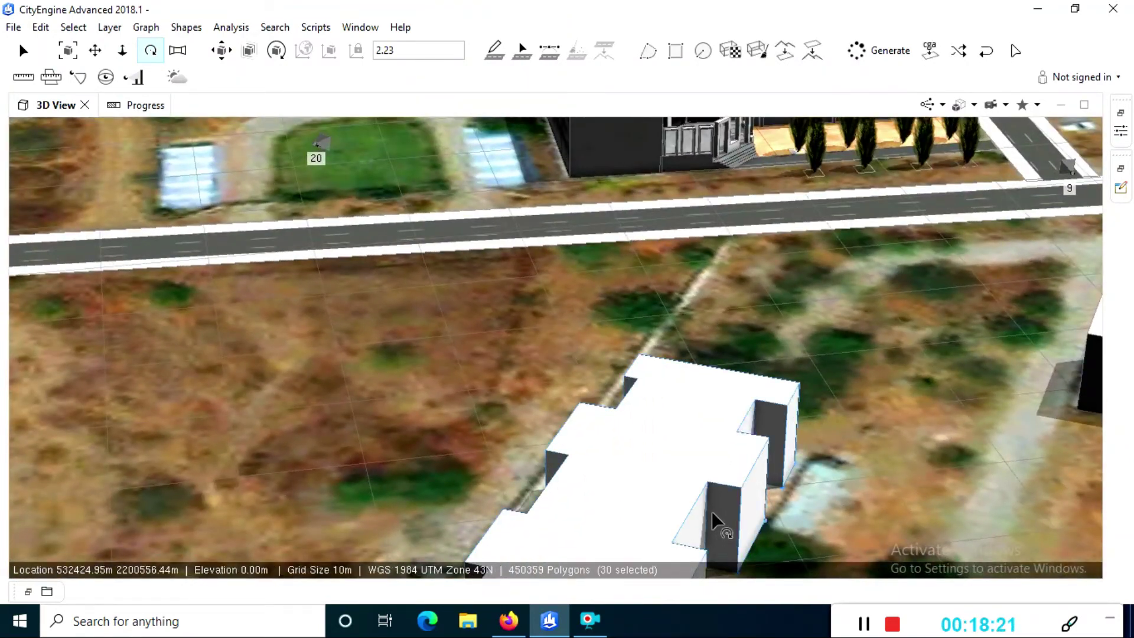
click(1120, 131)
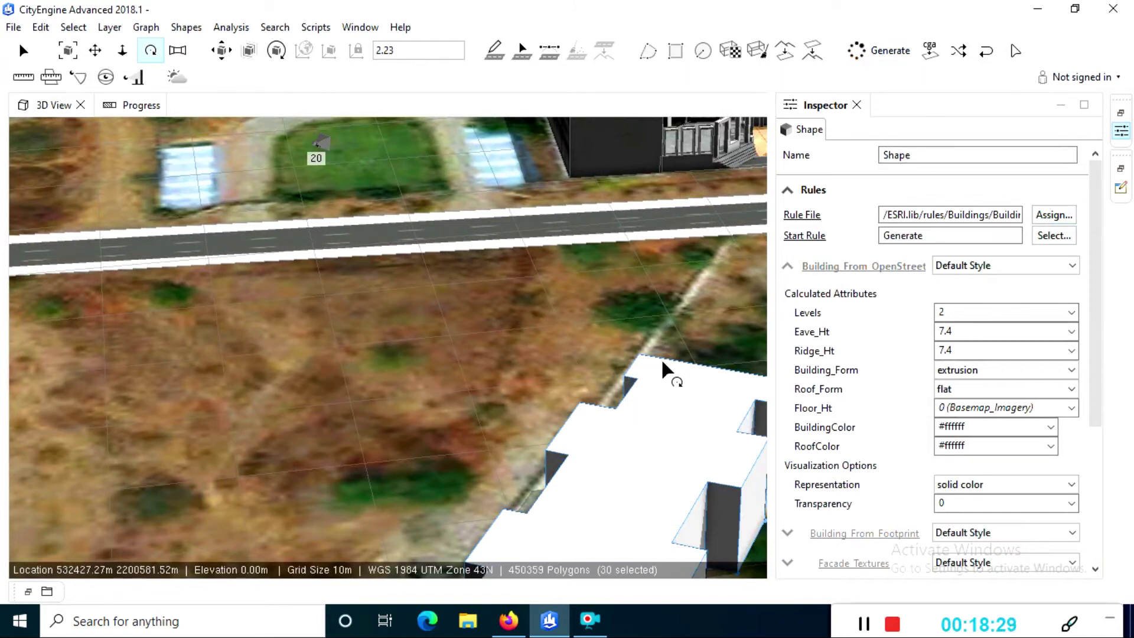
Keep the building's current rule file and set its Building From OpenStreetMap style to Zurich.
click(1069, 217)
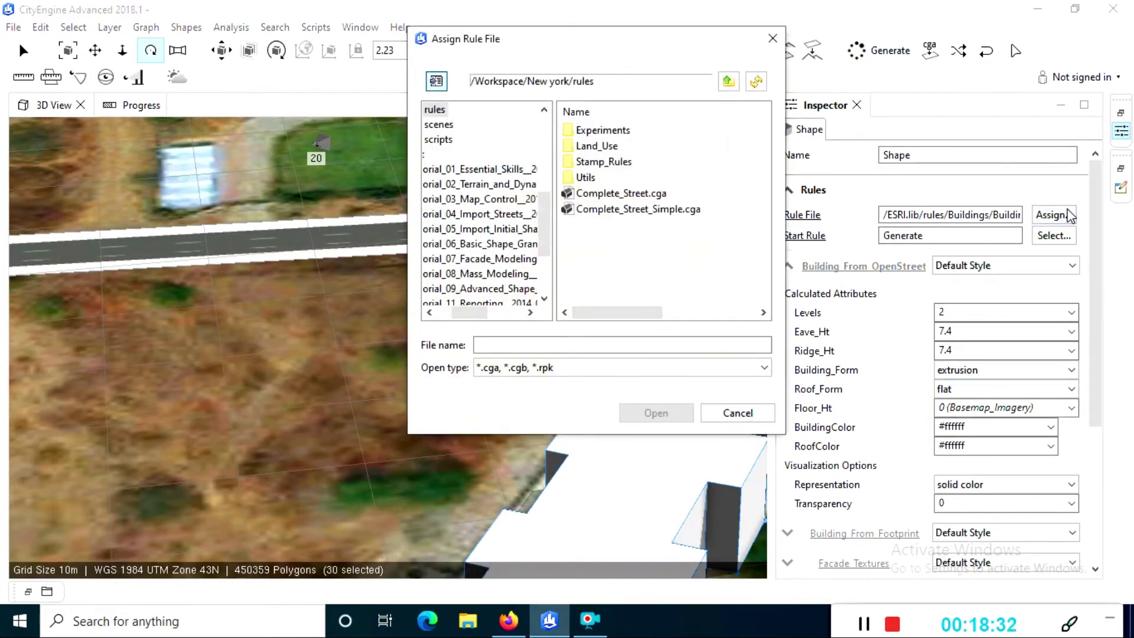
click(736, 414)
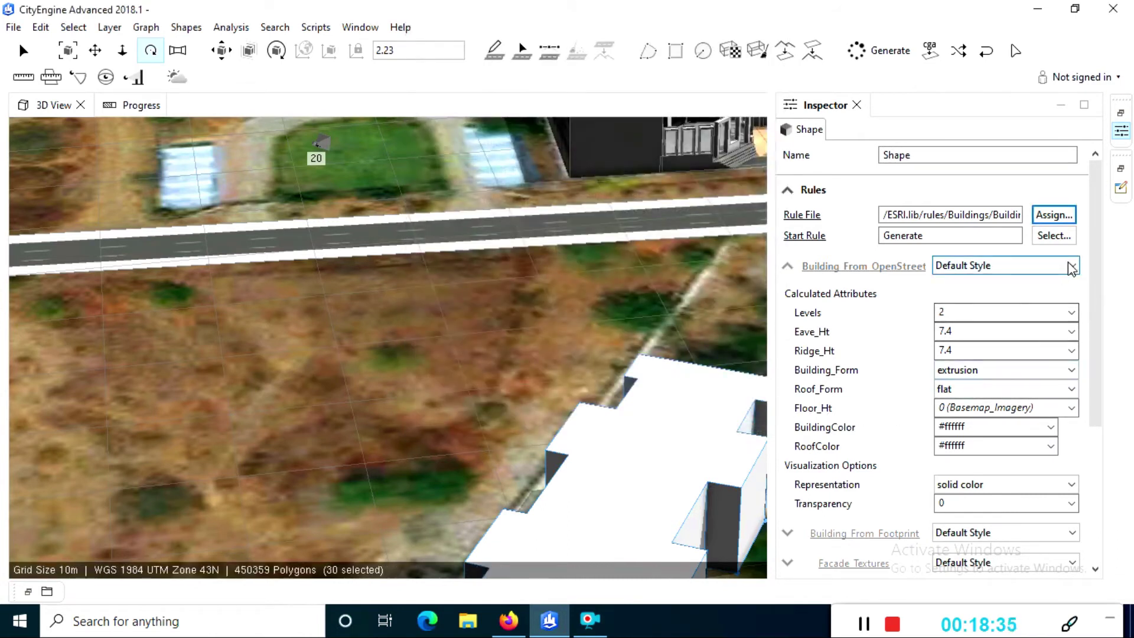
click(1072, 267)
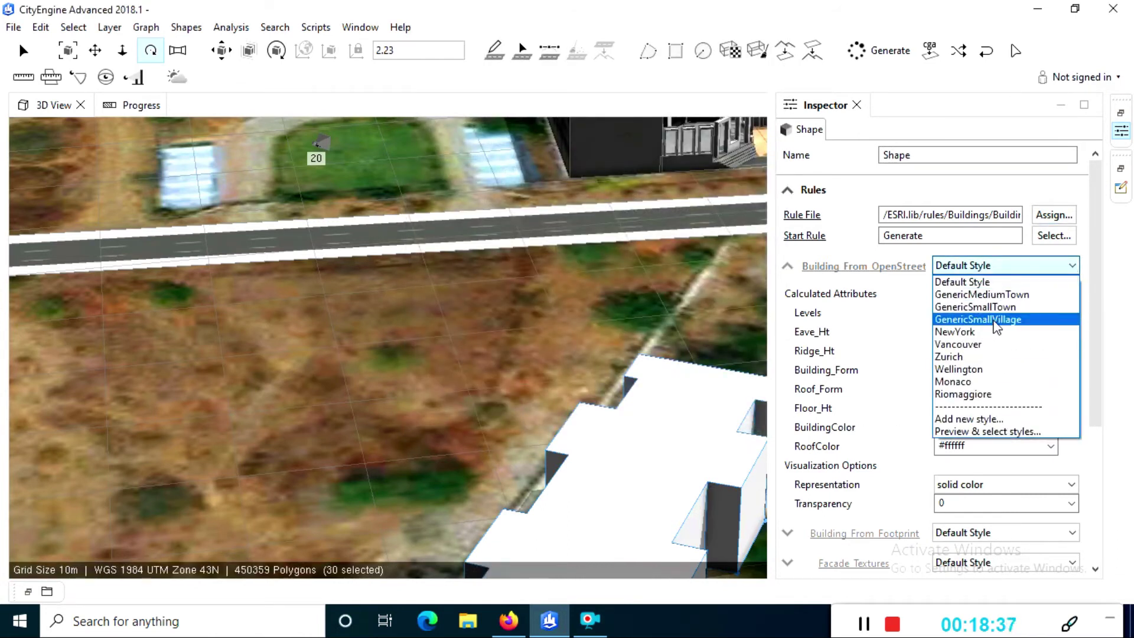
click(948, 357)
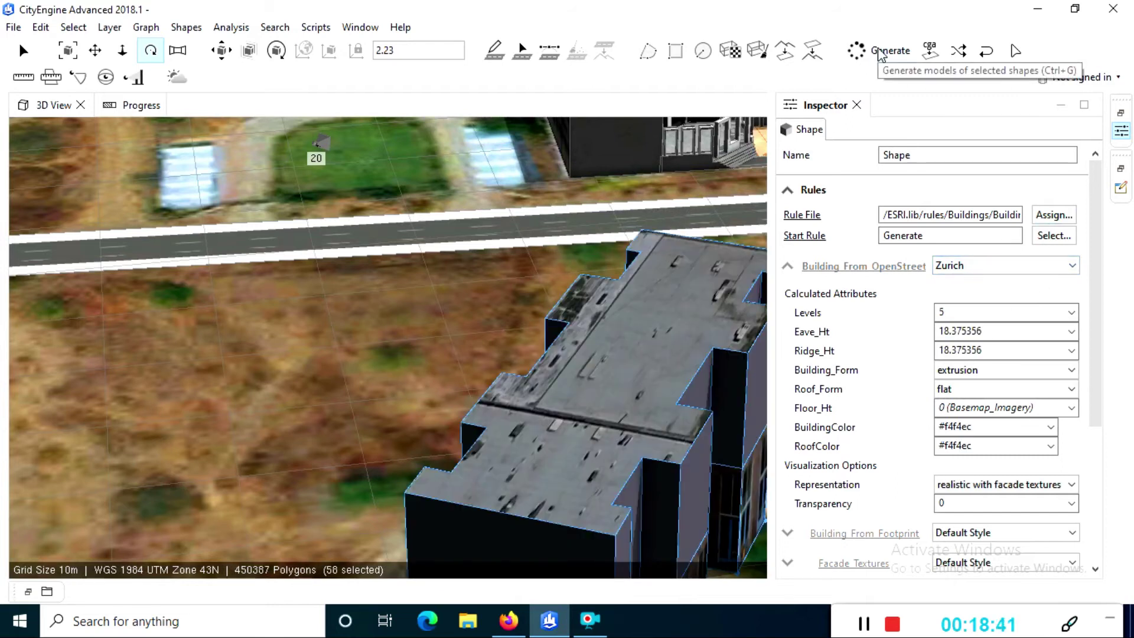
Inspect the Zurich-styled building's roof and brick facade up close with the Inspector hidden.
scroll(650, 383, down, 3)
scroll(645, 398, up, 2)
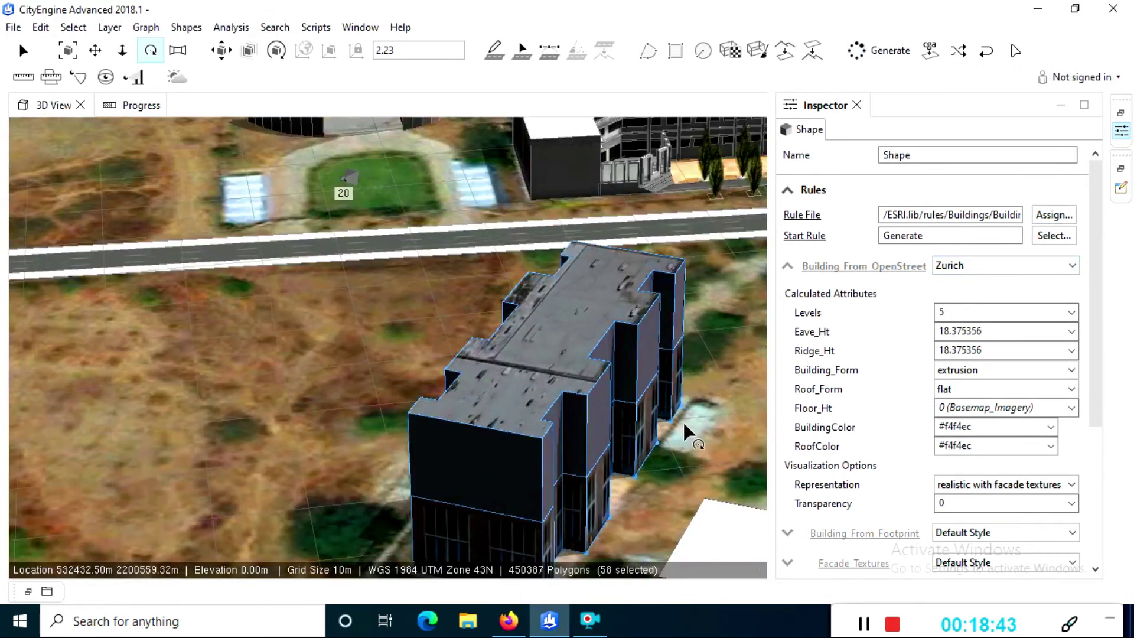
scroll(688, 433, down, 3)
key(ctrl+m)
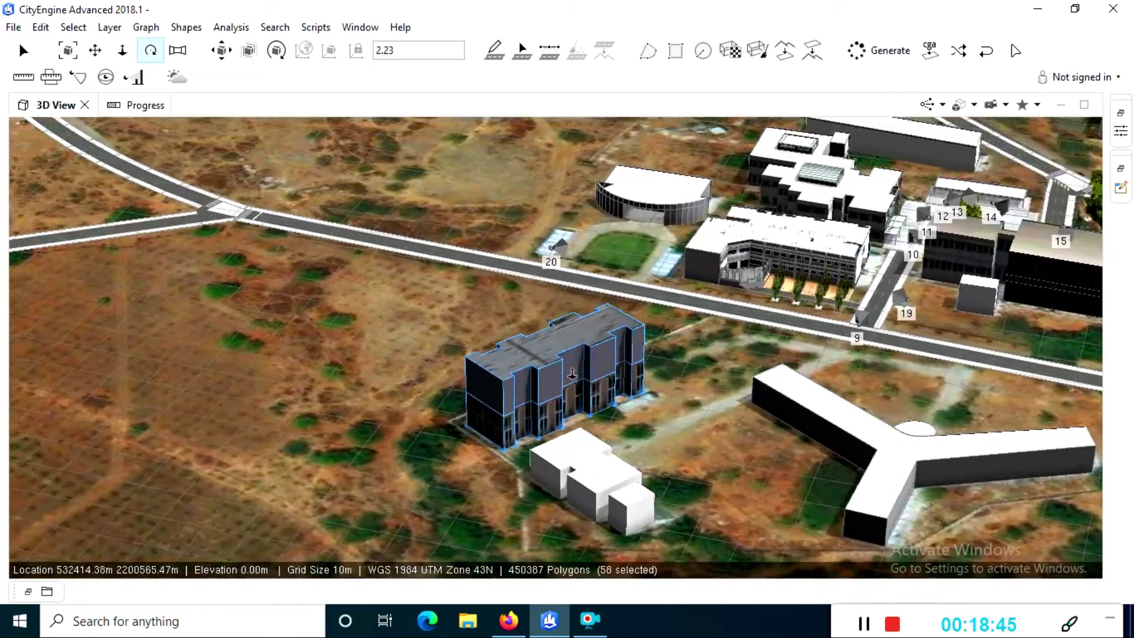
key(f)
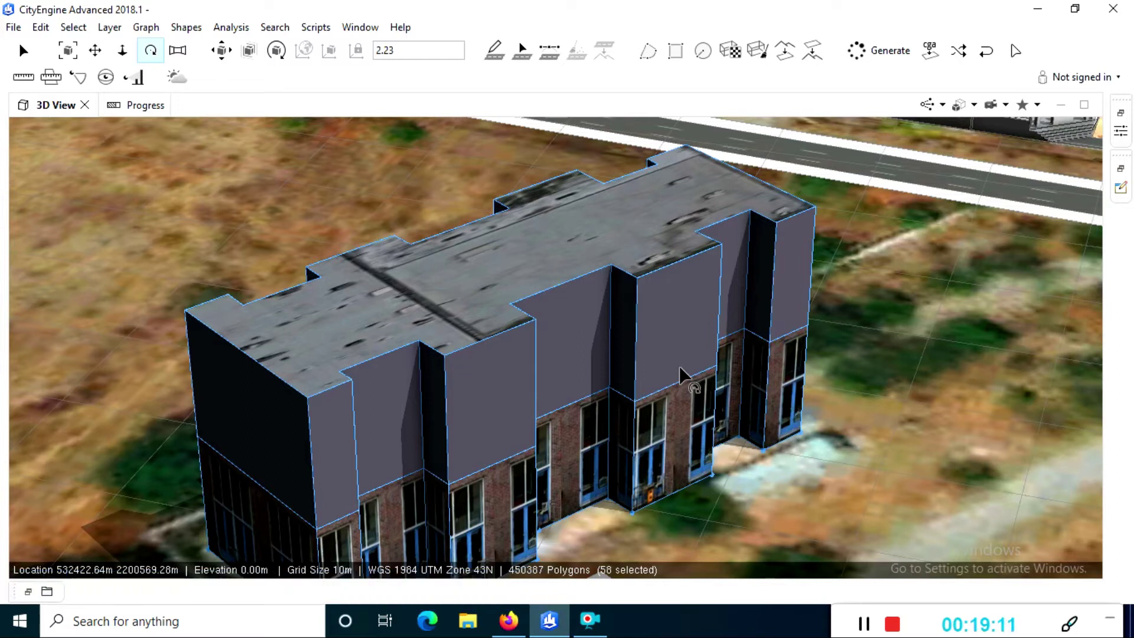
Select the plain white block beside the Zurich-styled building and frame it for texturing.
scroll(1014, 236, down, 5)
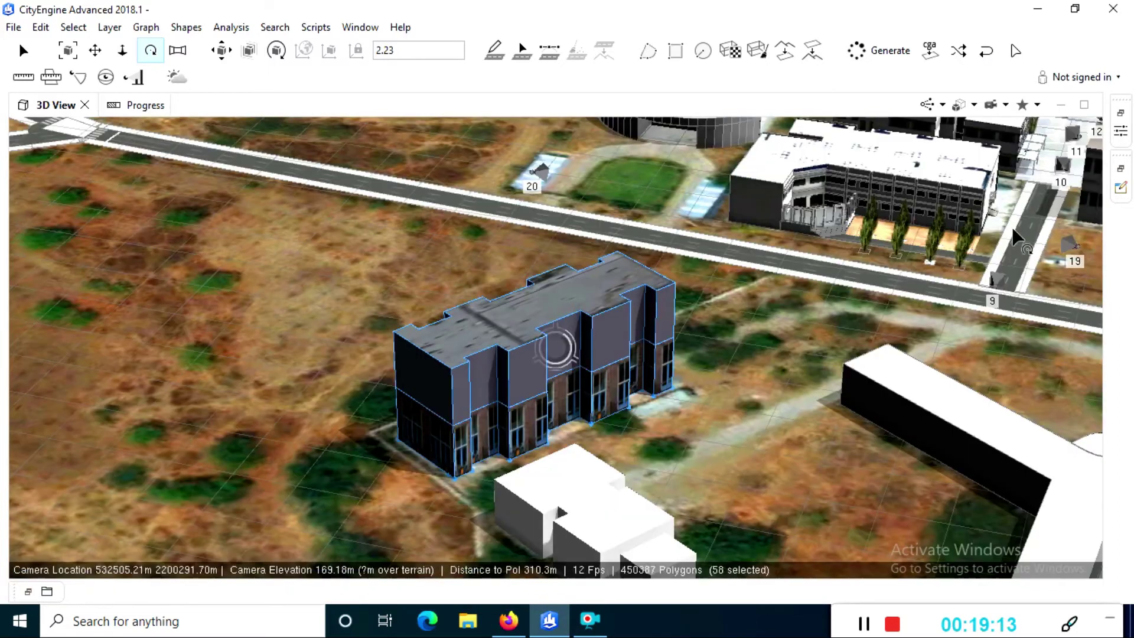
alt+drag(689, 461, 363, 461)
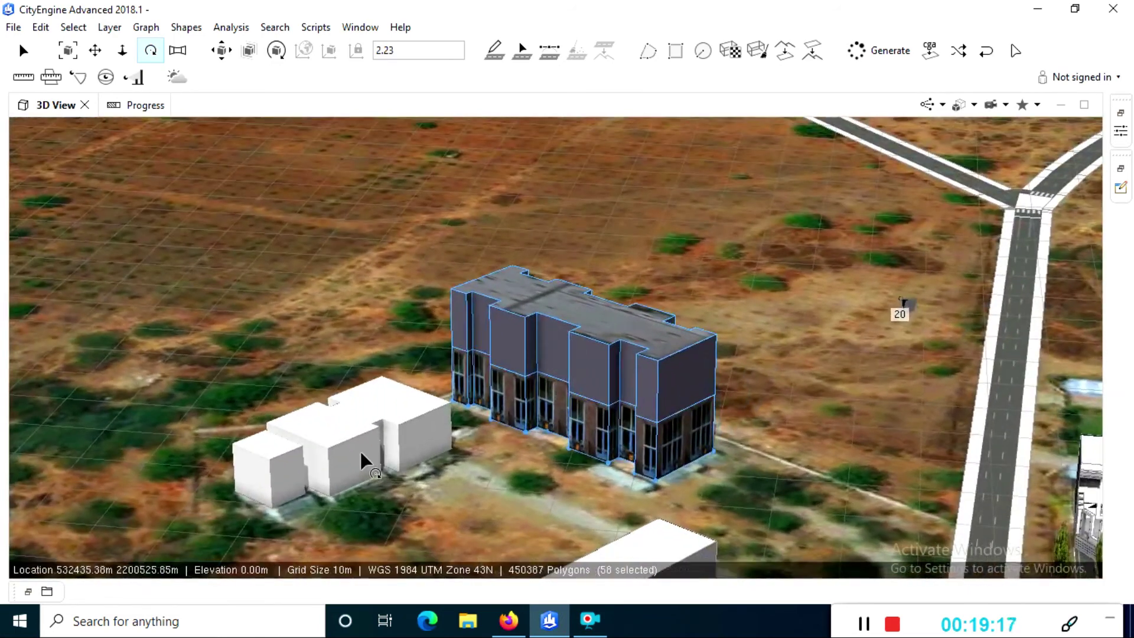
click(357, 458)
key(f)
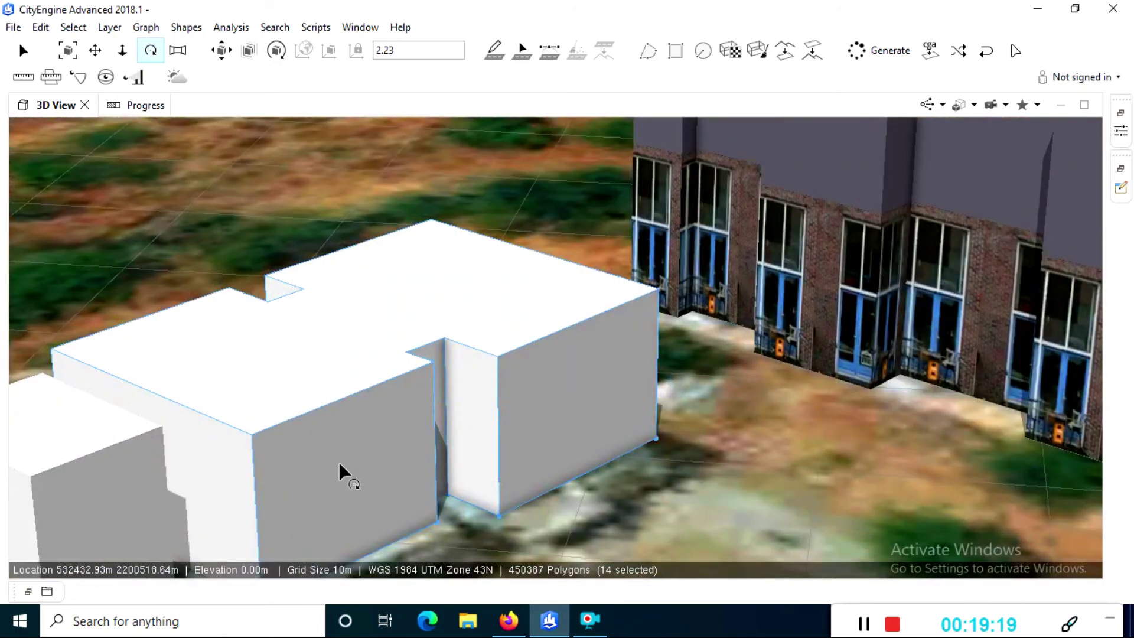
Open the Shape Texturing Tool for the selected block and browse the textures in ESRI.lib/images and its cityengin subfolder.
click(25, 50)
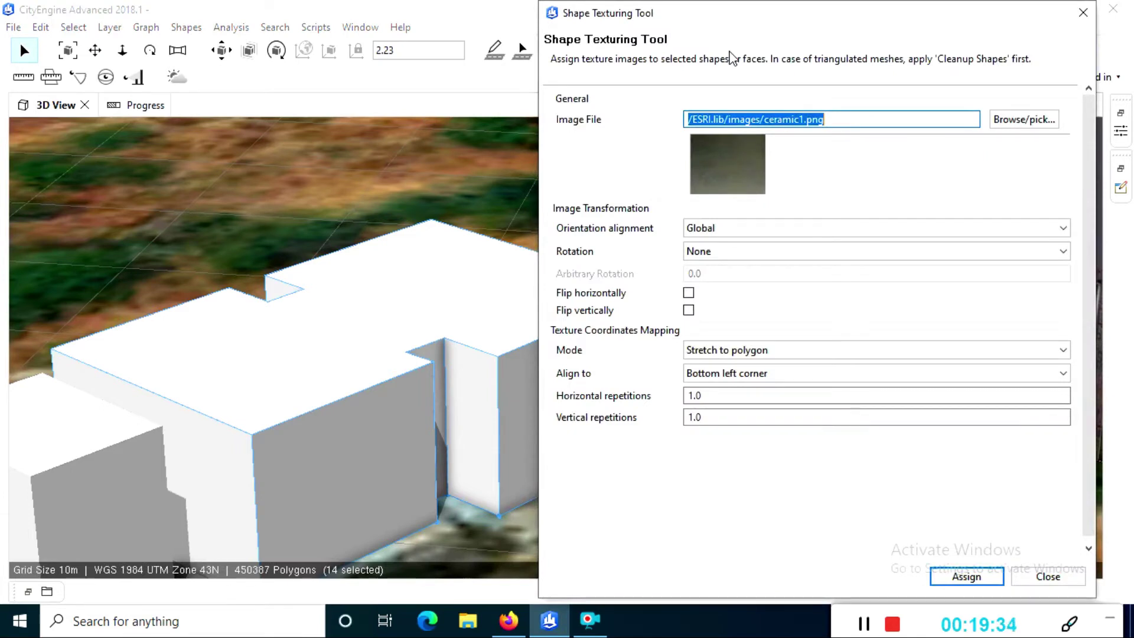
click(1017, 121)
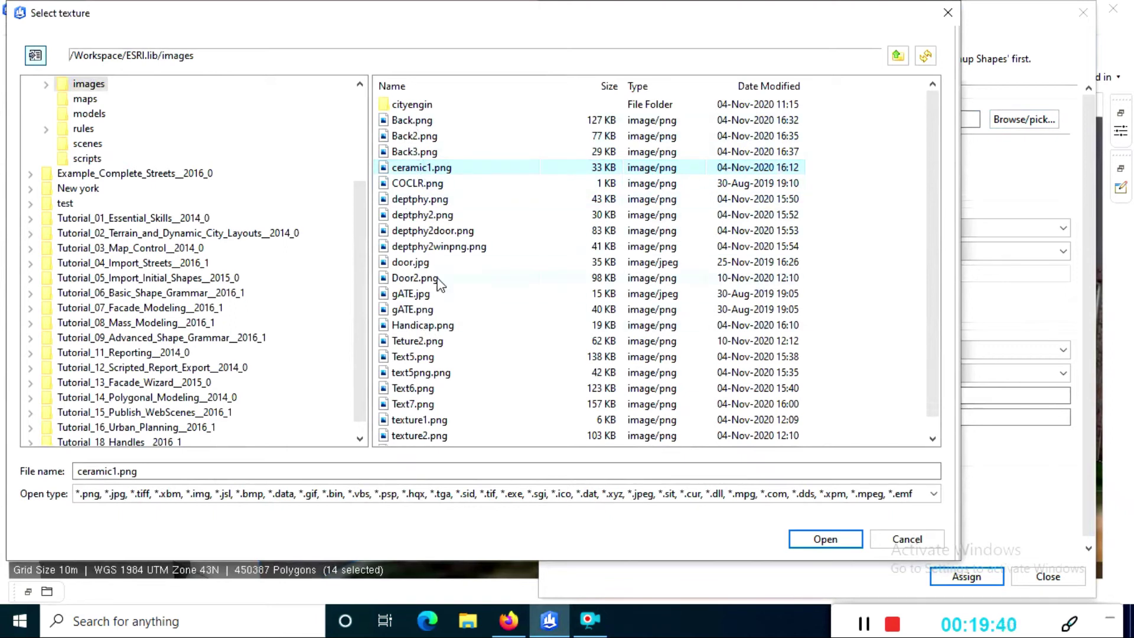
scroll(444, 357, down, 1)
scroll(430, 369, up, 1)
scroll(237, 165, up, 3)
click(91, 204)
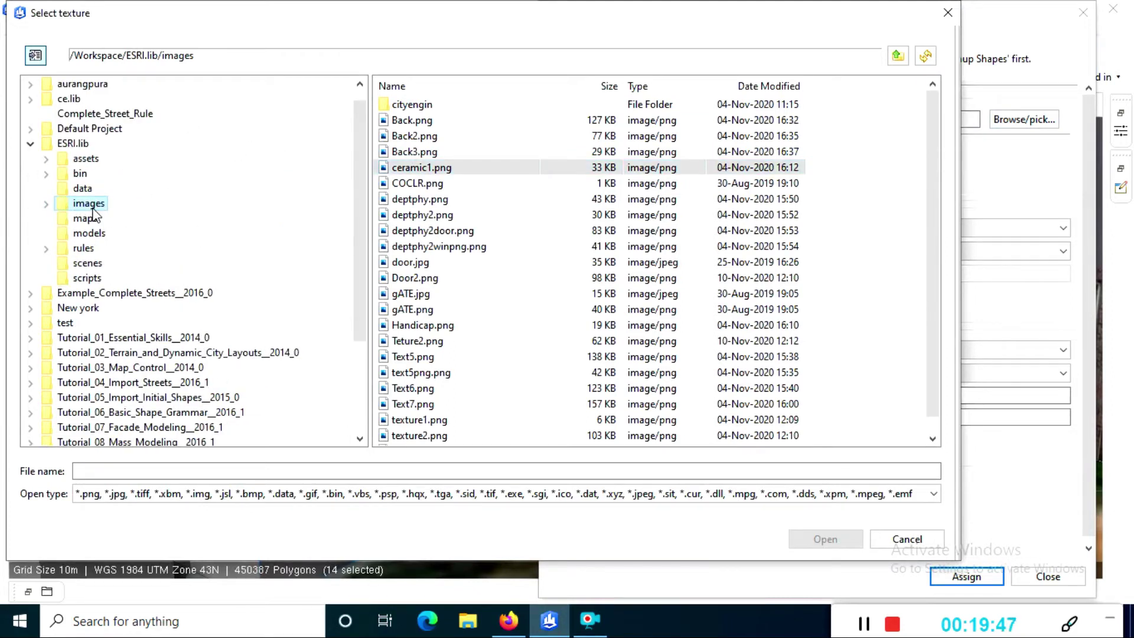
double_click(412, 105)
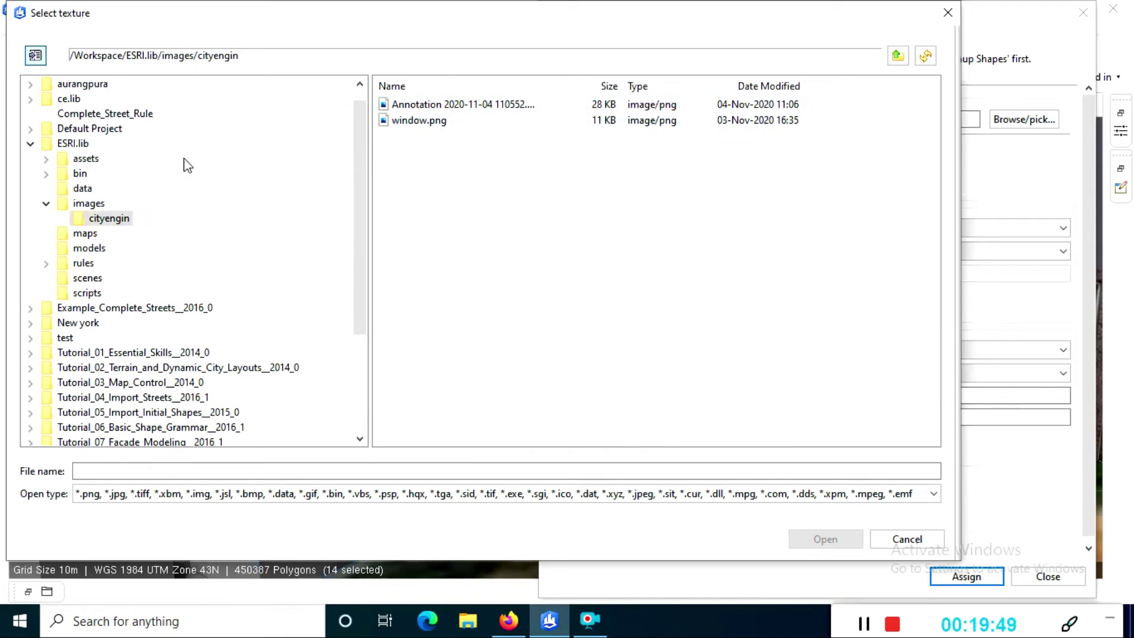
click(46, 204)
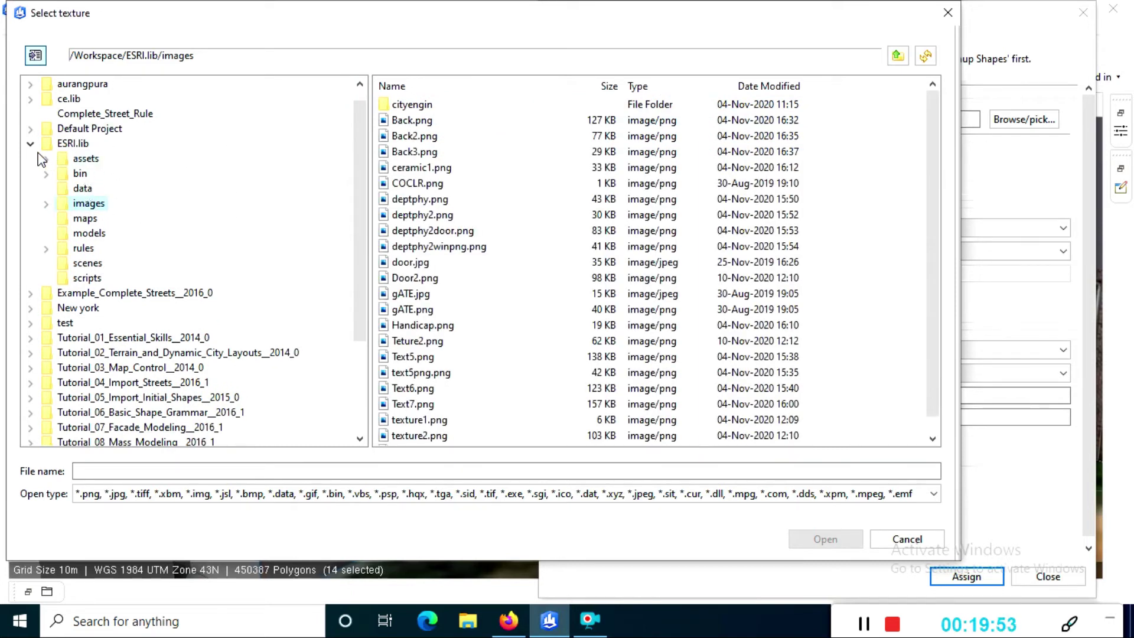
Browse the ground-floor facade textures in ESRI.lib/assets/Facades/International/Groundfloors.
click(84, 159)
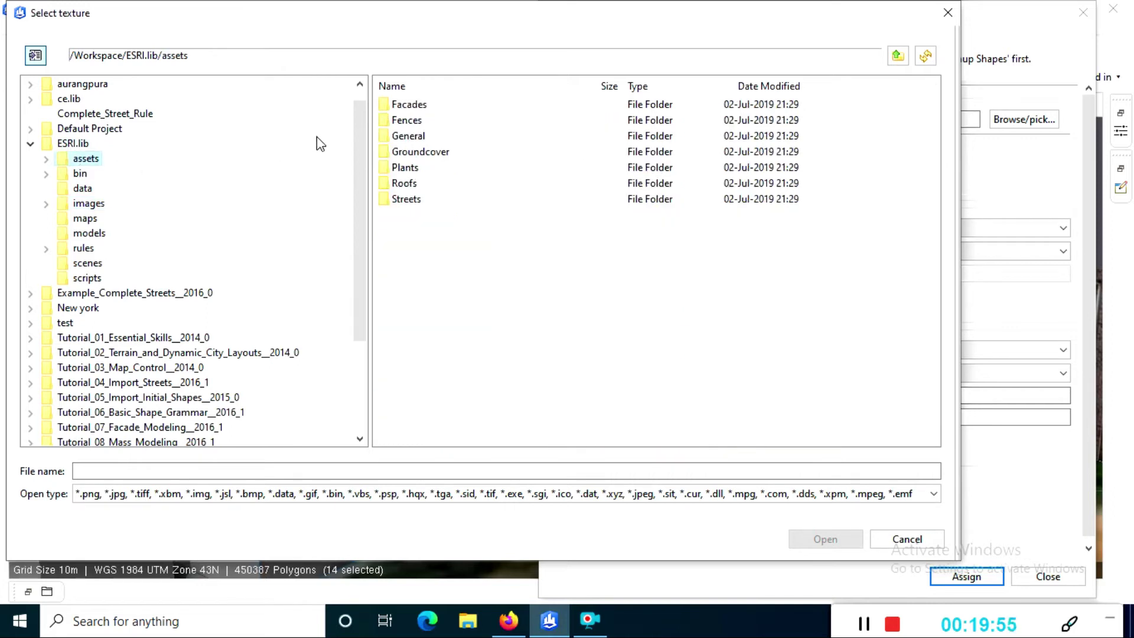
double_click(418, 106)
double_click(419, 106)
double_click(420, 107)
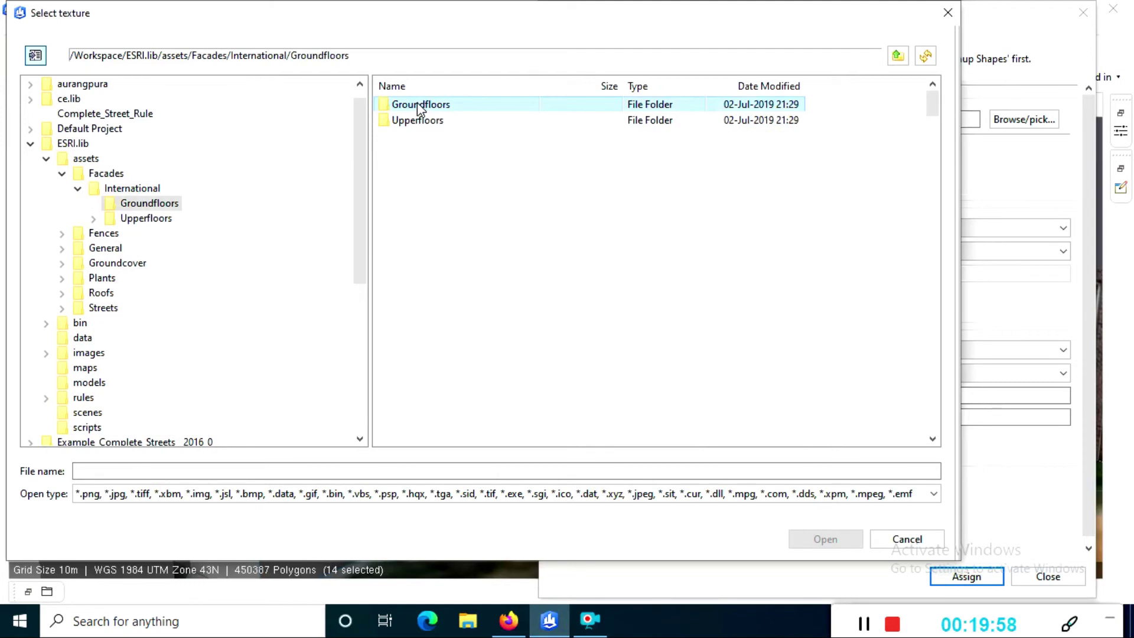
scroll(466, 198, down, 20)
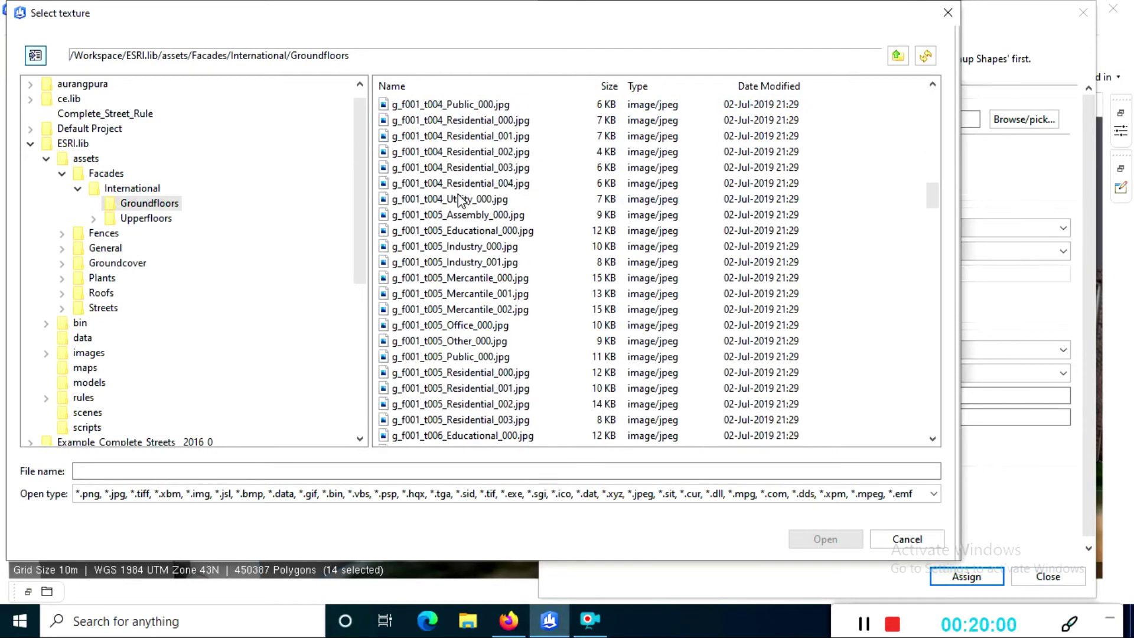
scroll(460, 199, down, 20)
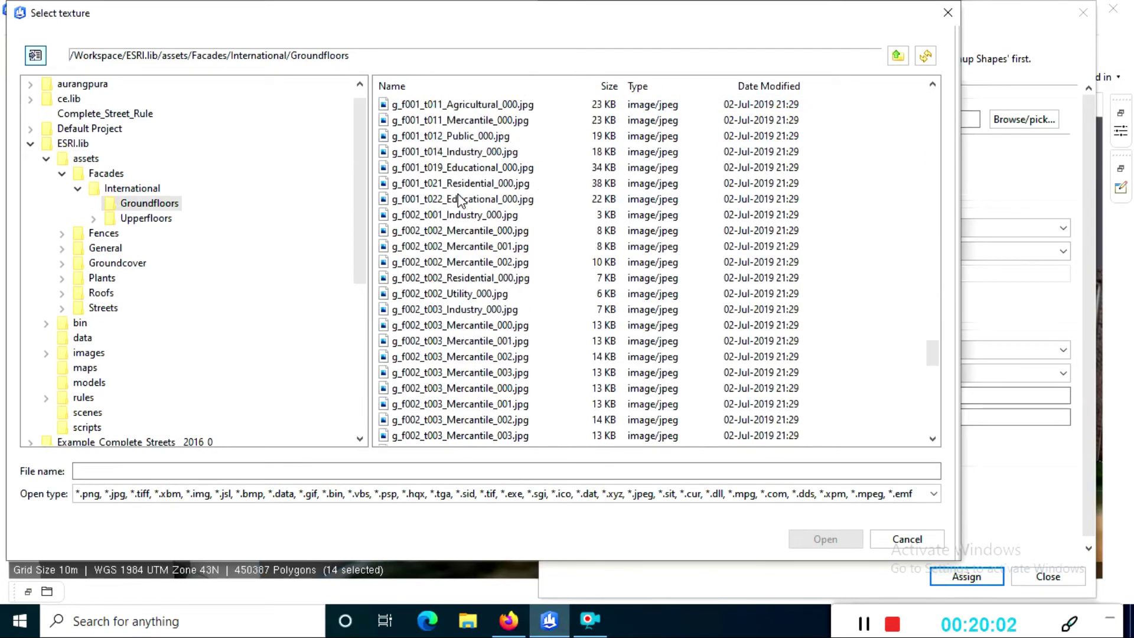
scroll(460, 199, down, 5)
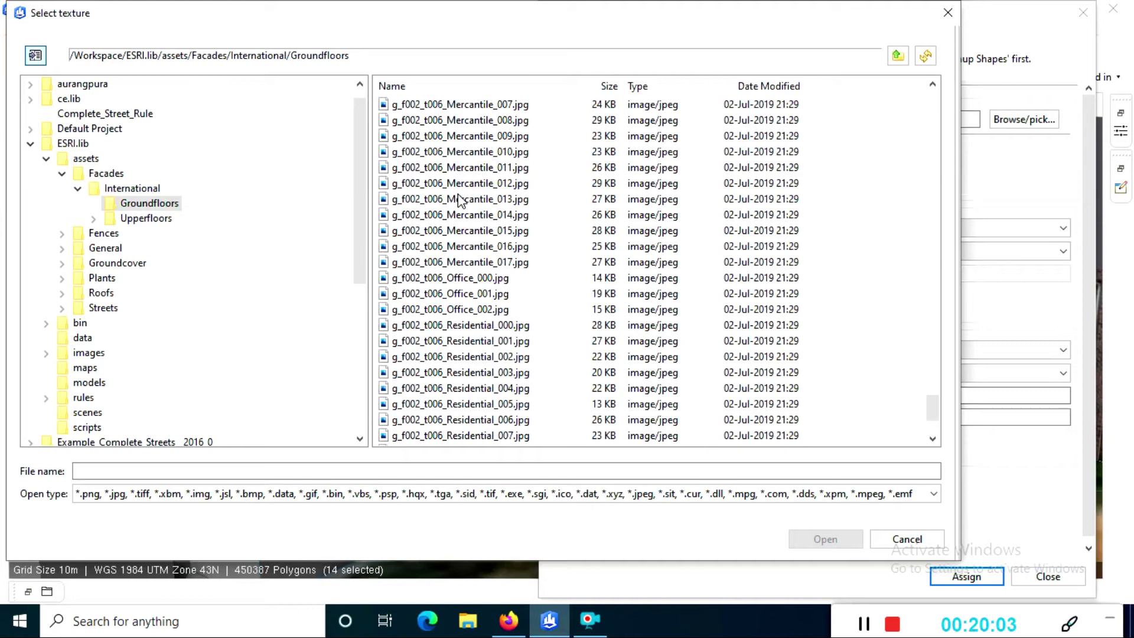
Look through the Facades, Fences, Roofs and Streets asset folders and close the texturing tool without assigning a texture.
click(118, 173)
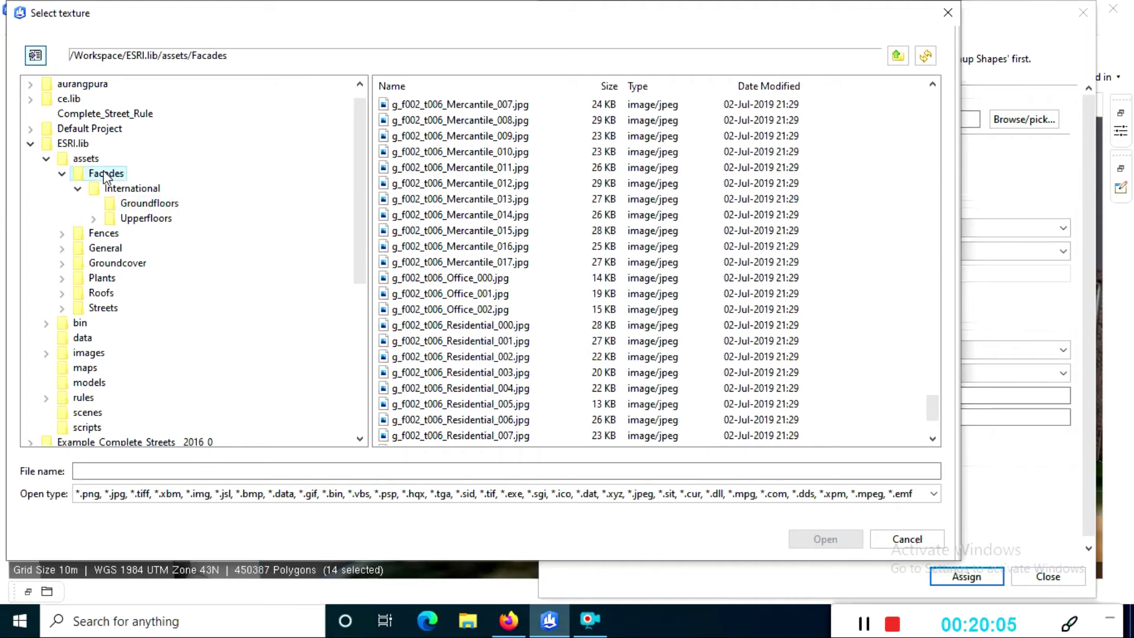
click(121, 234)
click(112, 292)
click(105, 309)
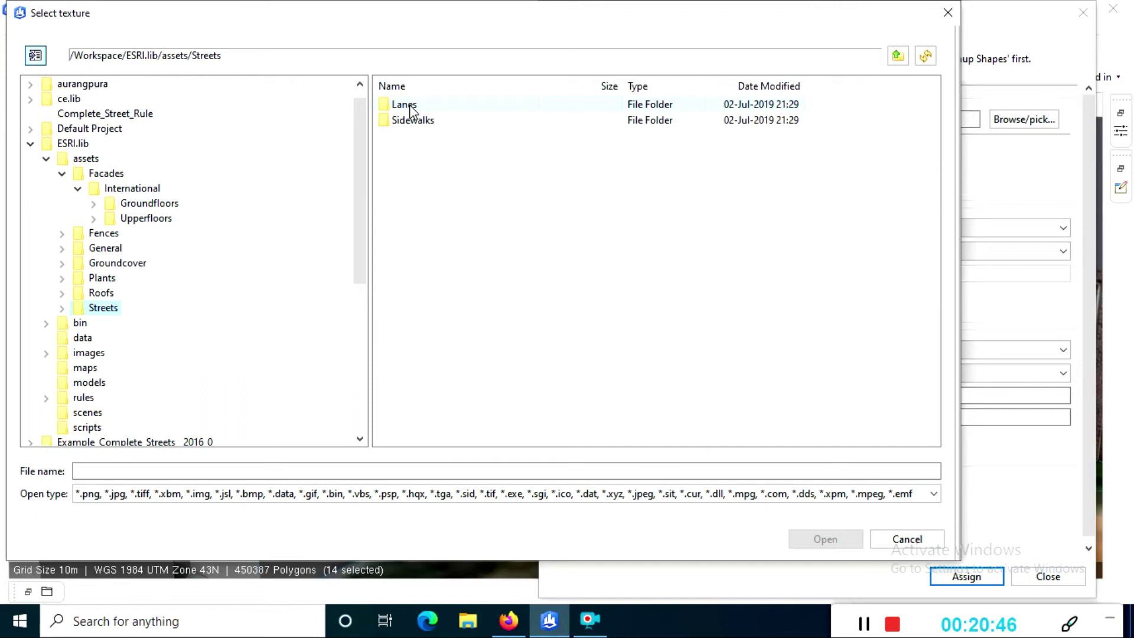
click(903, 539)
click(1042, 577)
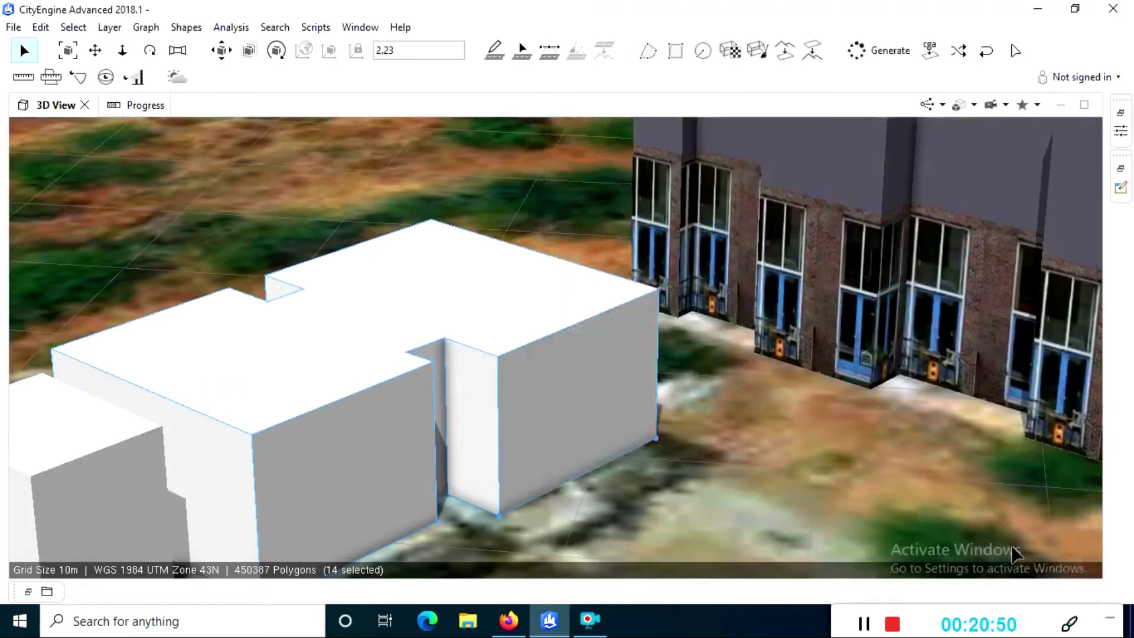
Select the straight road beside the main campus buildings and view the surrounding buildings and trees.
scroll(952, 401, down, 5)
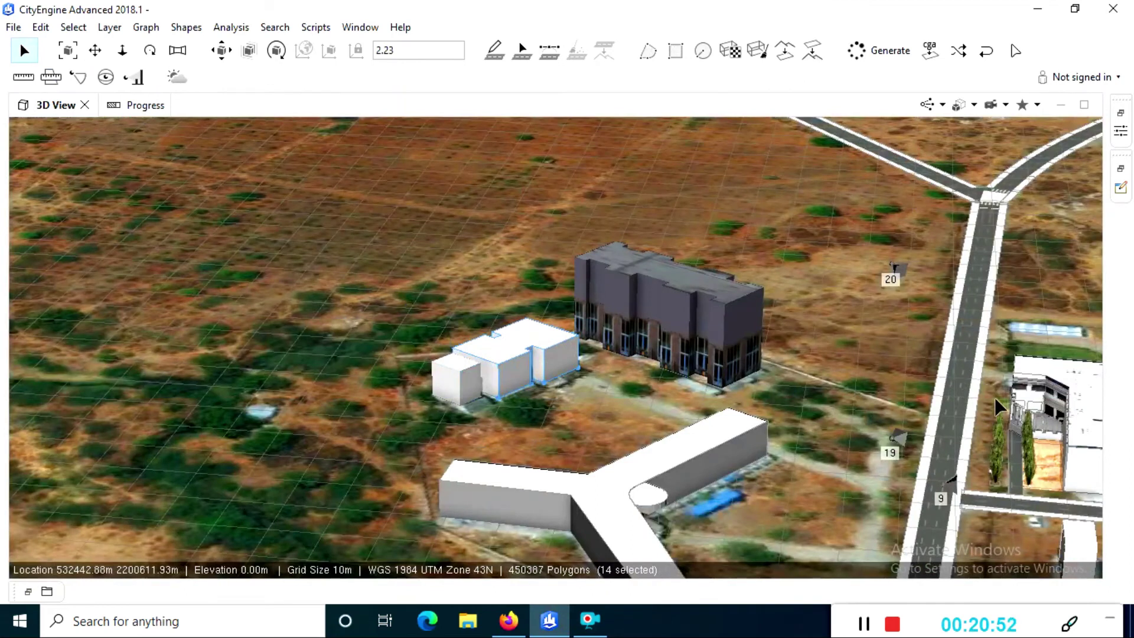
drag(895, 429, 896, 428)
scroll(898, 427, down, 5)
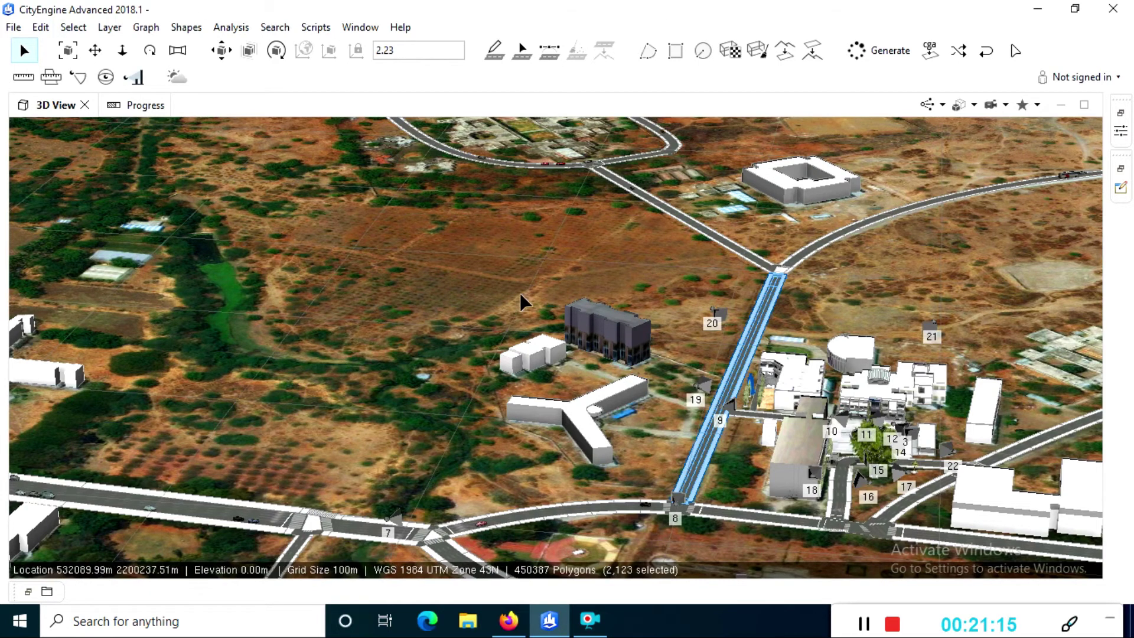
scroll(886, 480, up, 5)
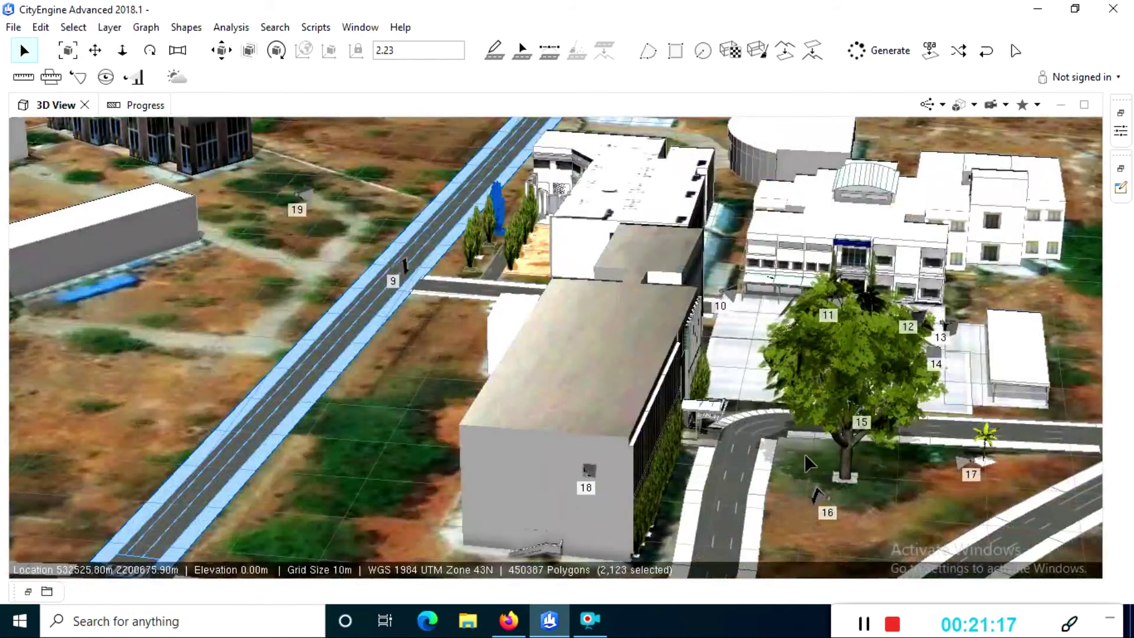
scroll(849, 432, down, 4)
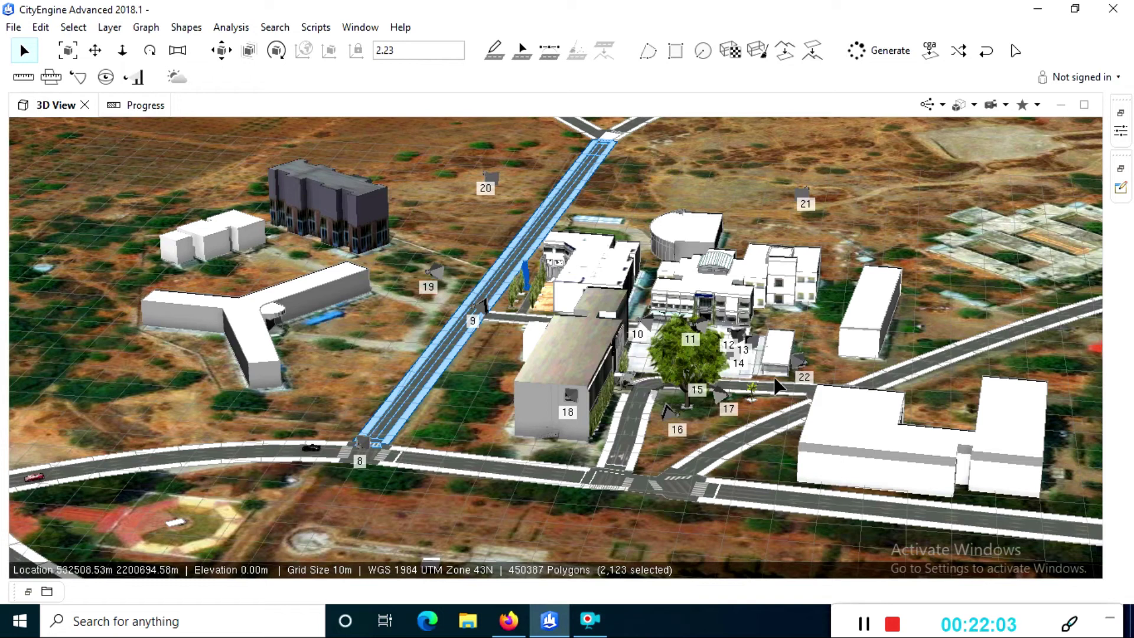
click(528, 388)
click(13, 28)
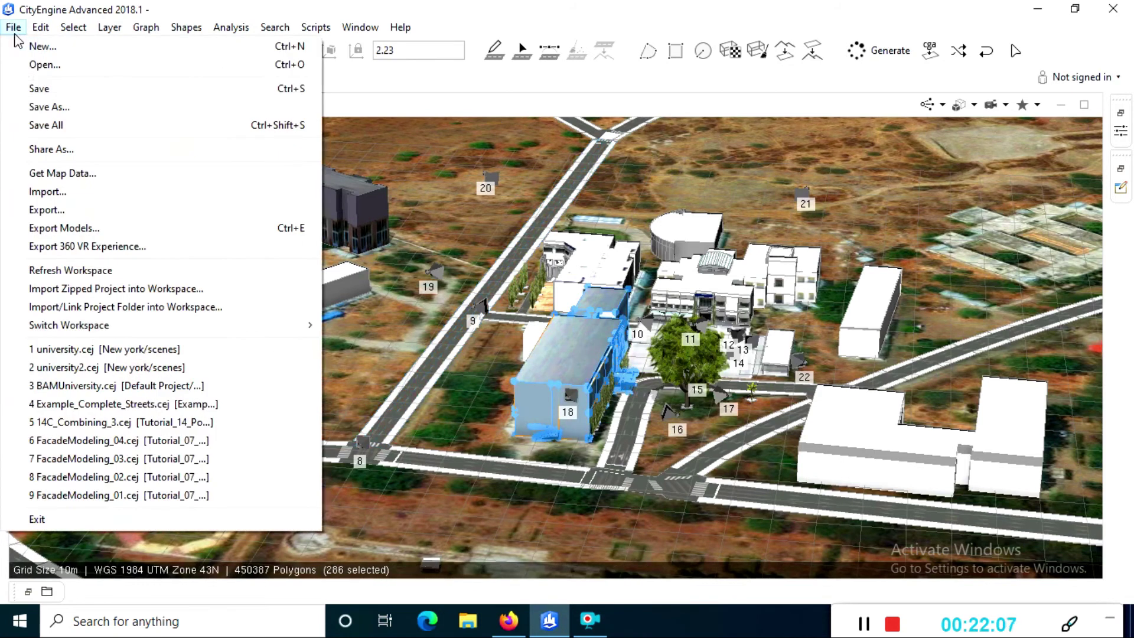
click(98, 228)
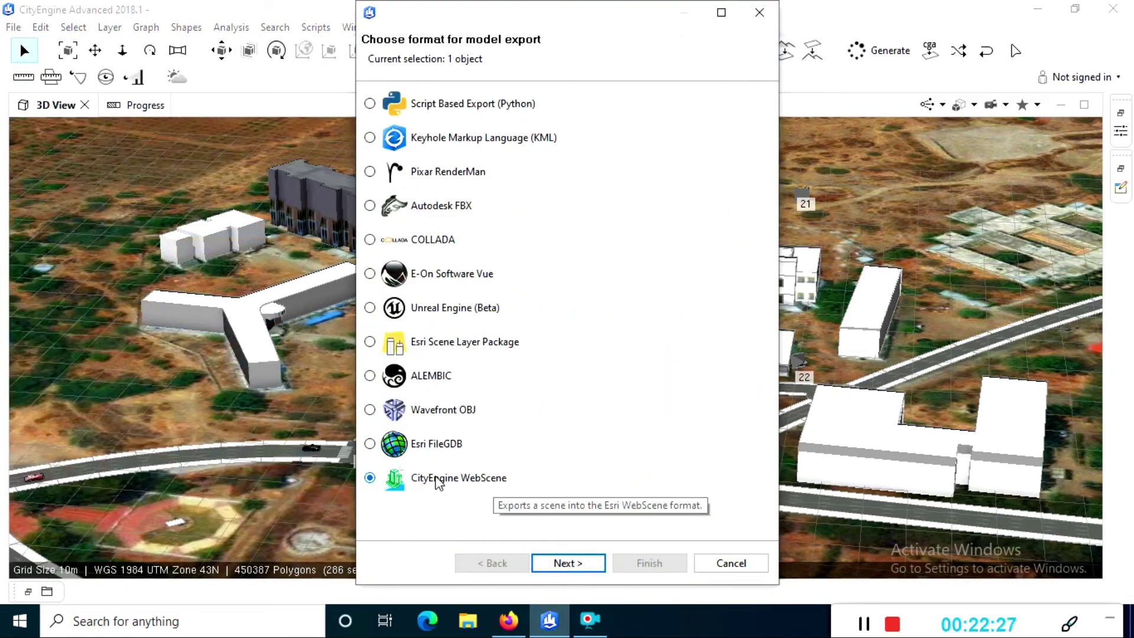
click(597, 562)
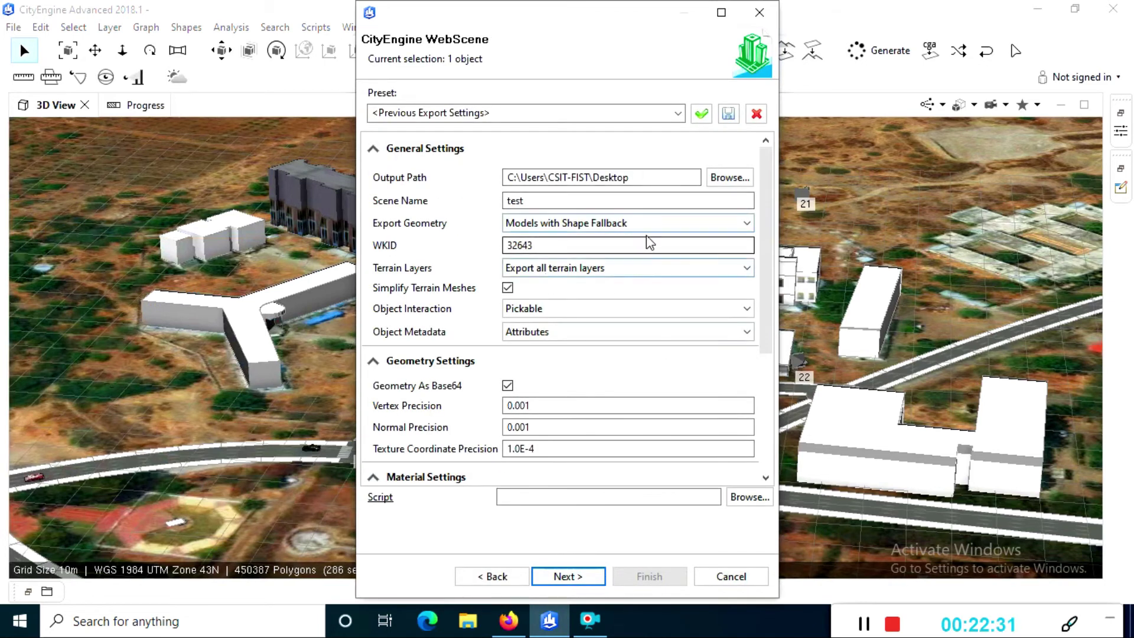
double_click(564, 201)
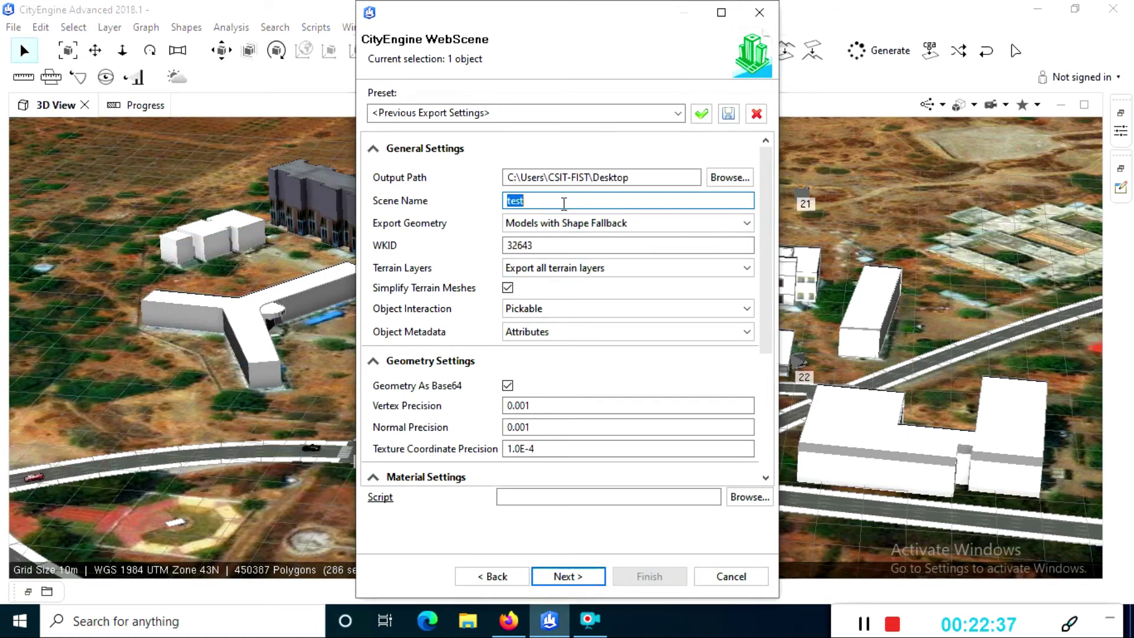
text(Pretest)
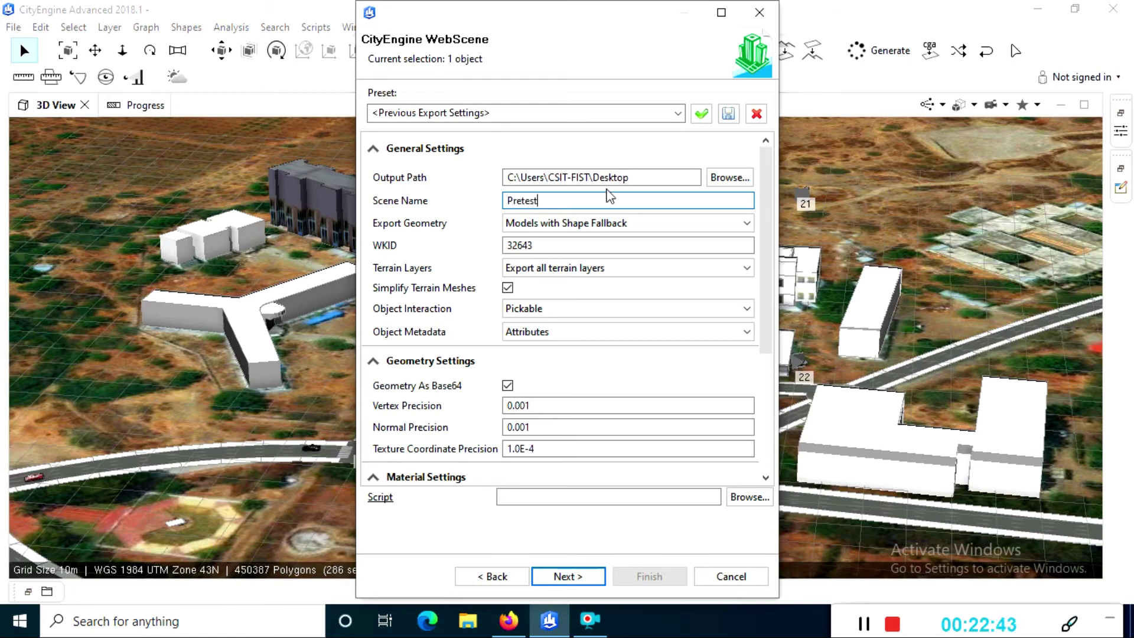
click(597, 576)
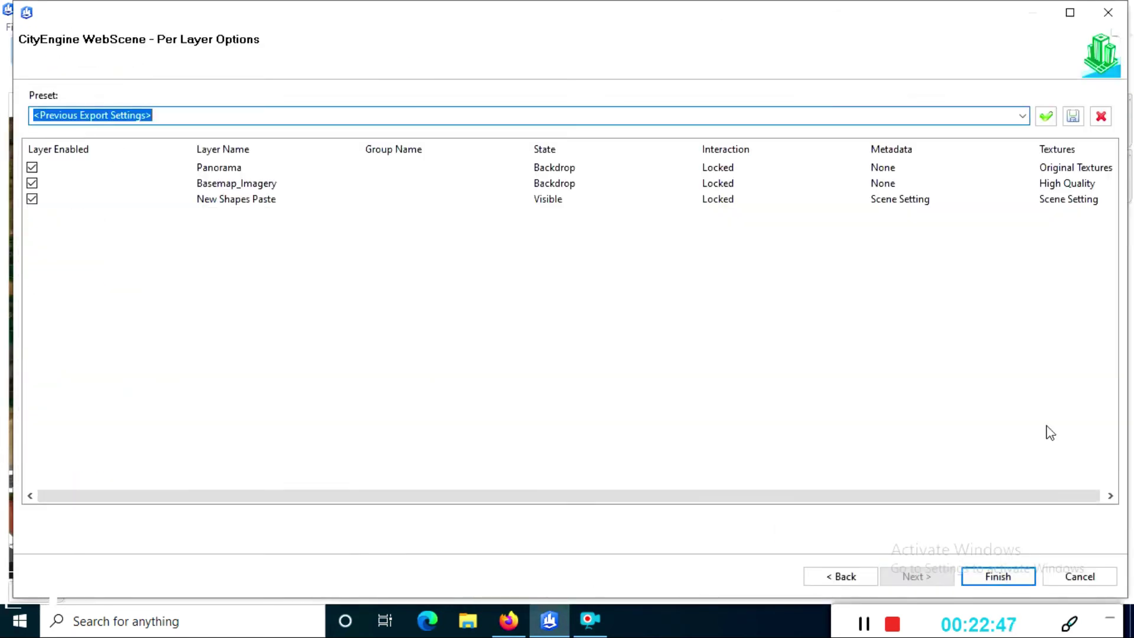
click(1088, 582)
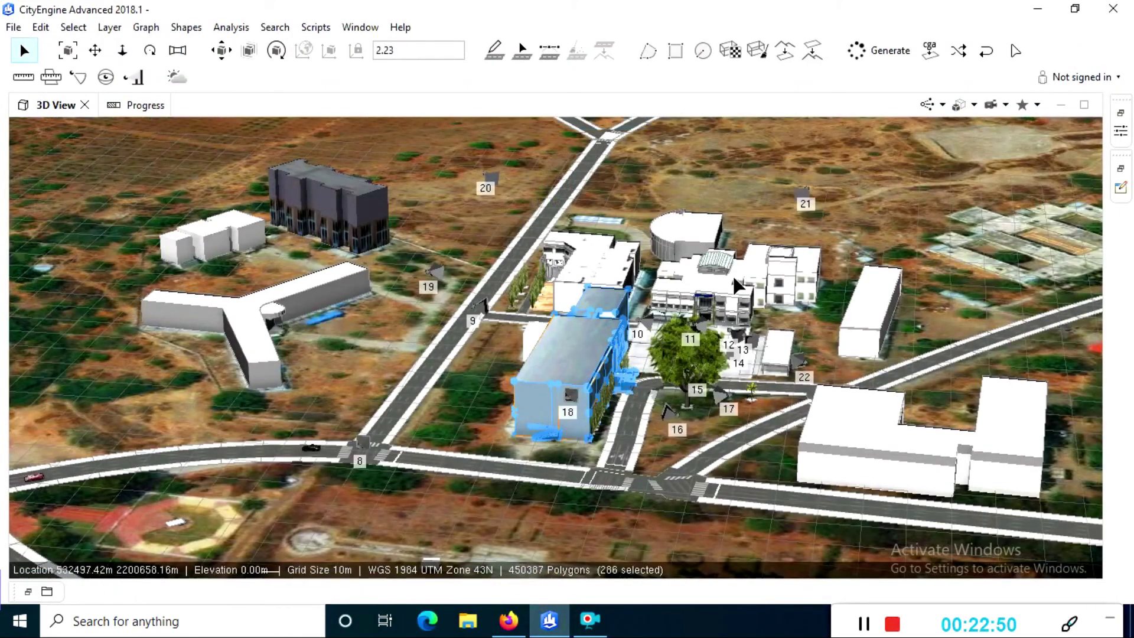
Clear the building selection and select the entire campus scene, including all buildings and roads on the basemap.
click(795, 209)
scroll(725, 211, down, 5)
scroll(725, 212, down, 5)
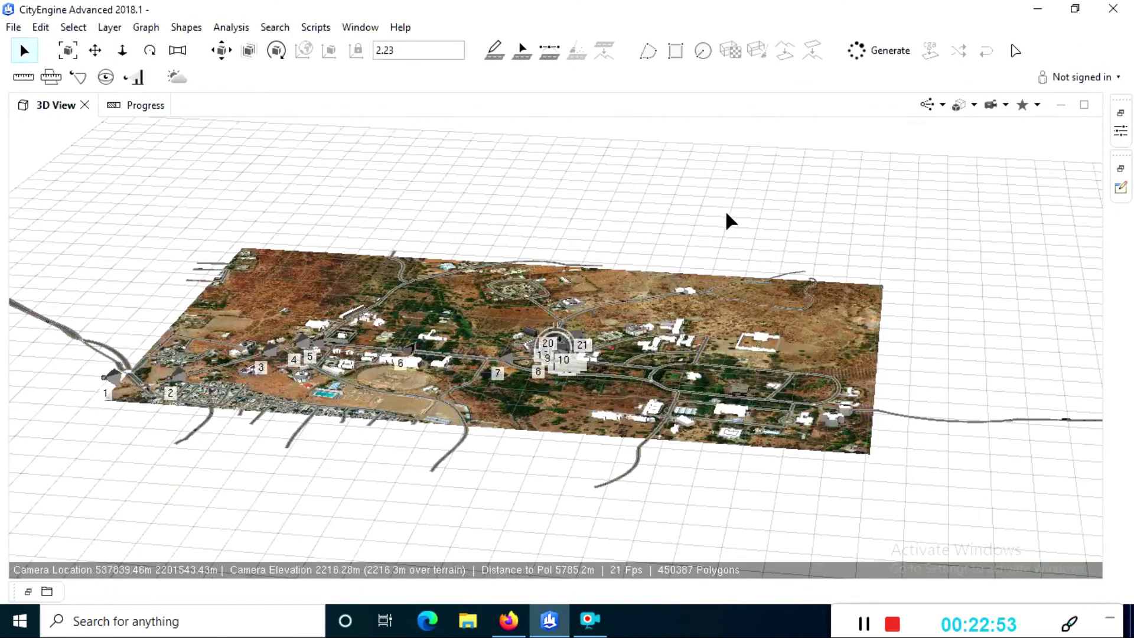
drag(87, 145, 926, 530)
Set up a CityEngine WebScene model export of the selection with the scene name pretet, allowing network discovery when asked.
click(13, 26)
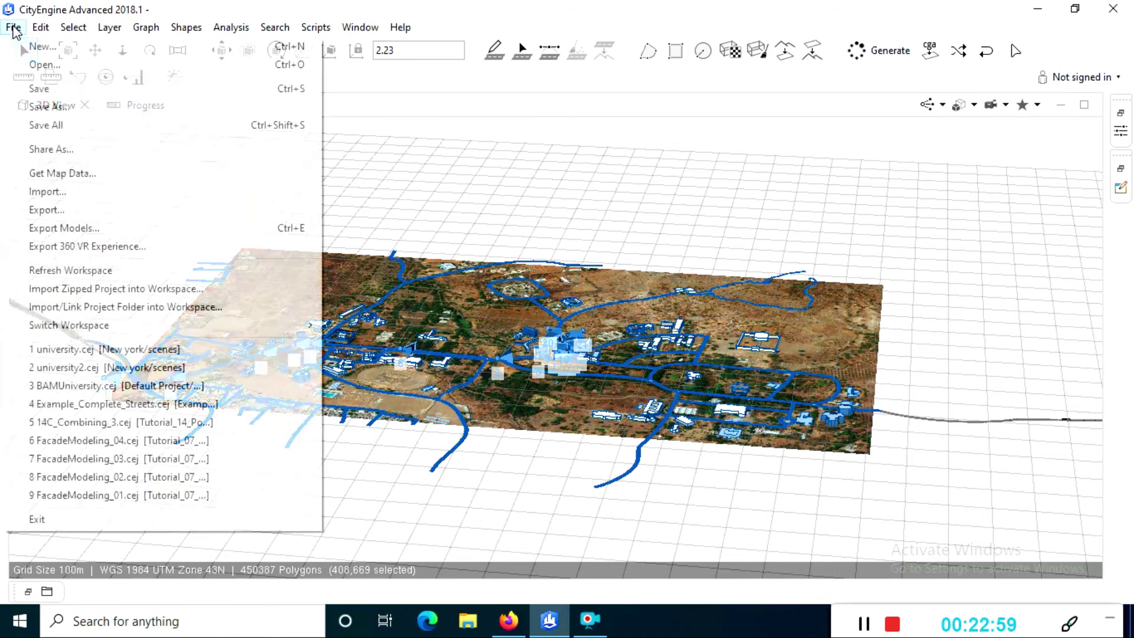
click(110, 229)
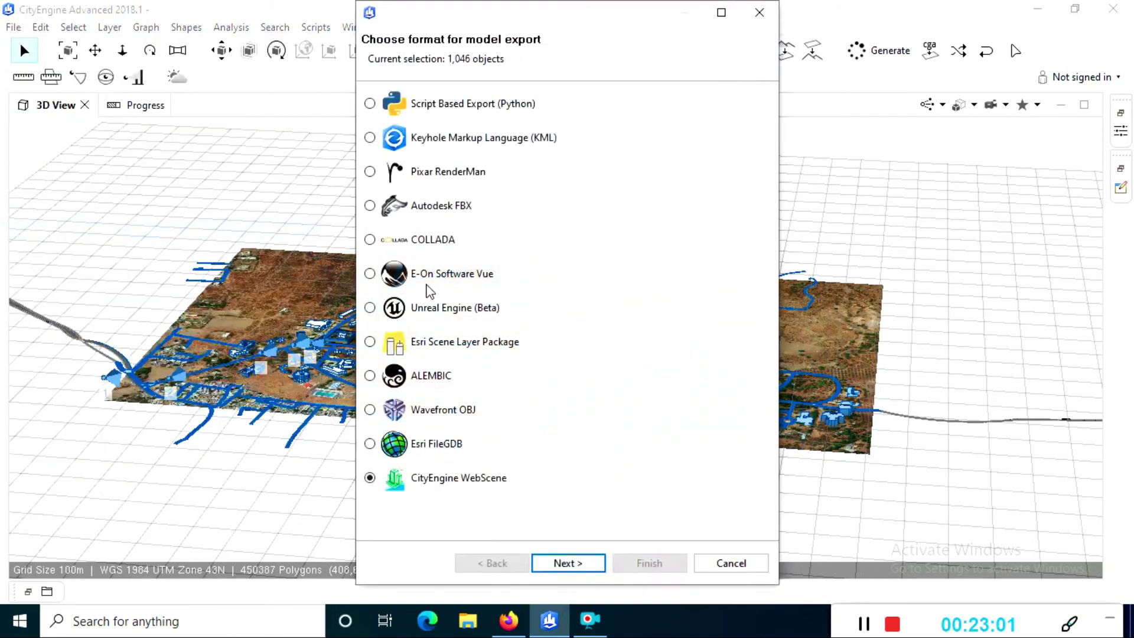
click(585, 558)
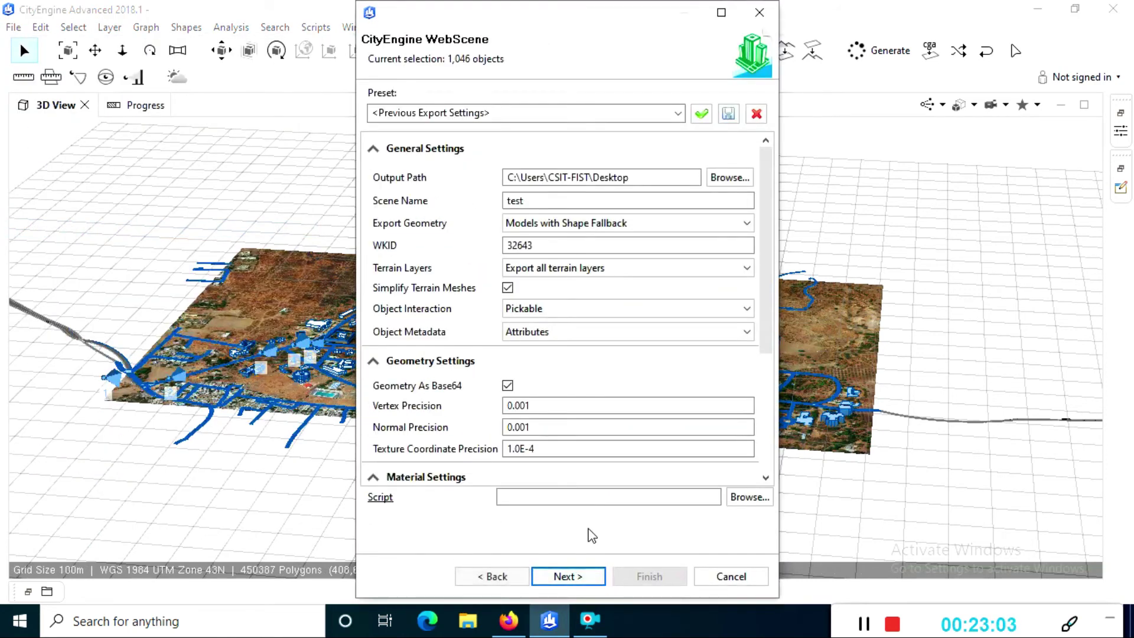
text(pretet)
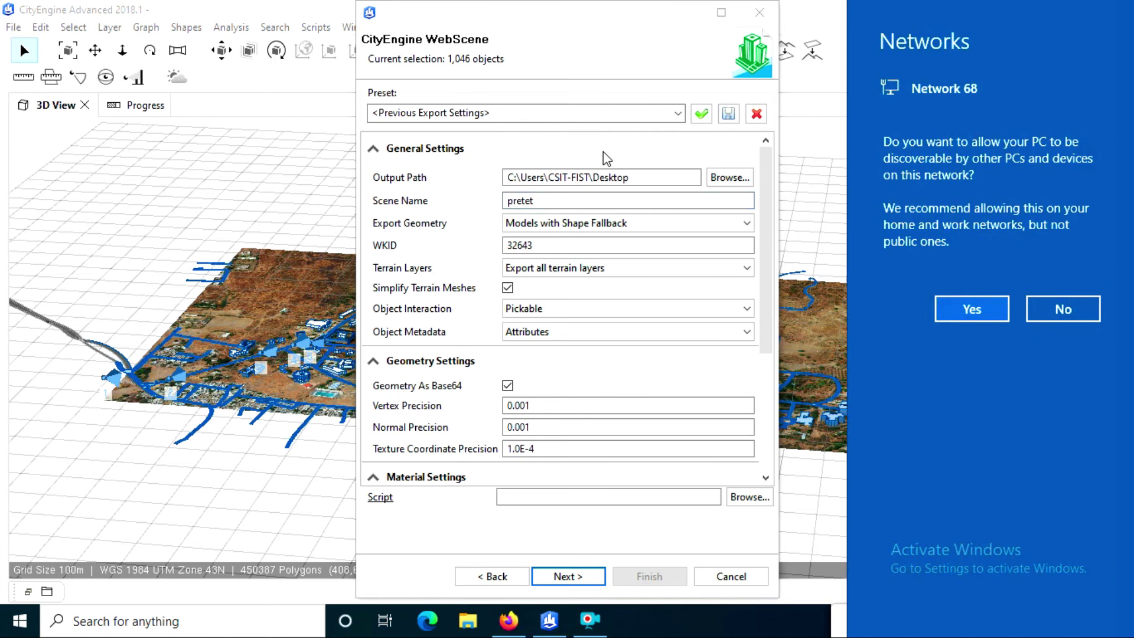
click(973, 311)
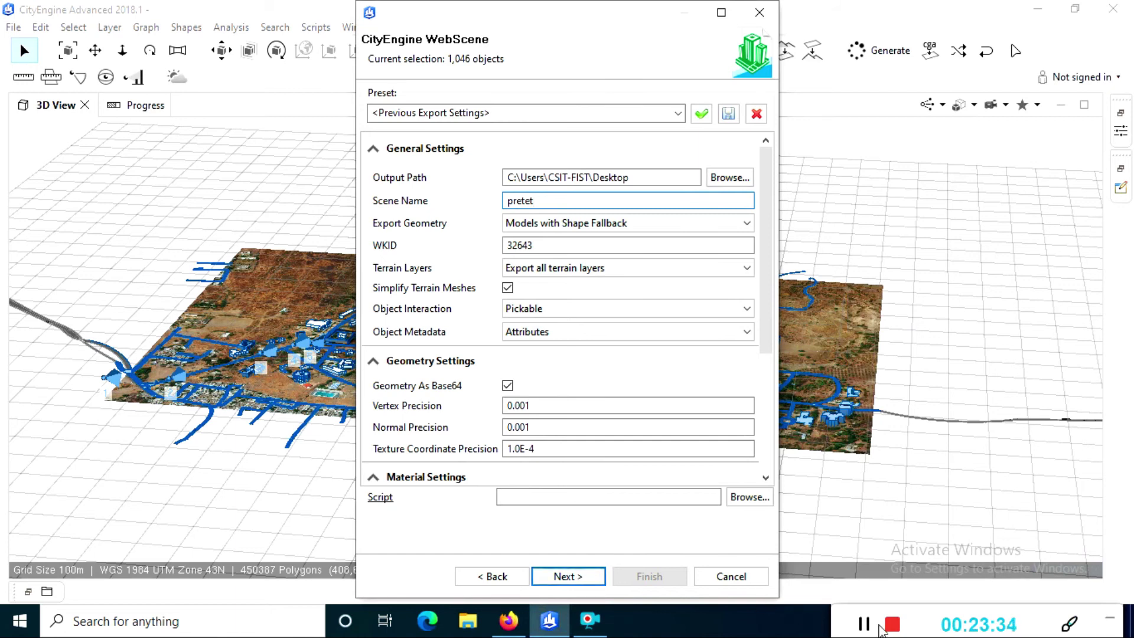
click(1035, 624)
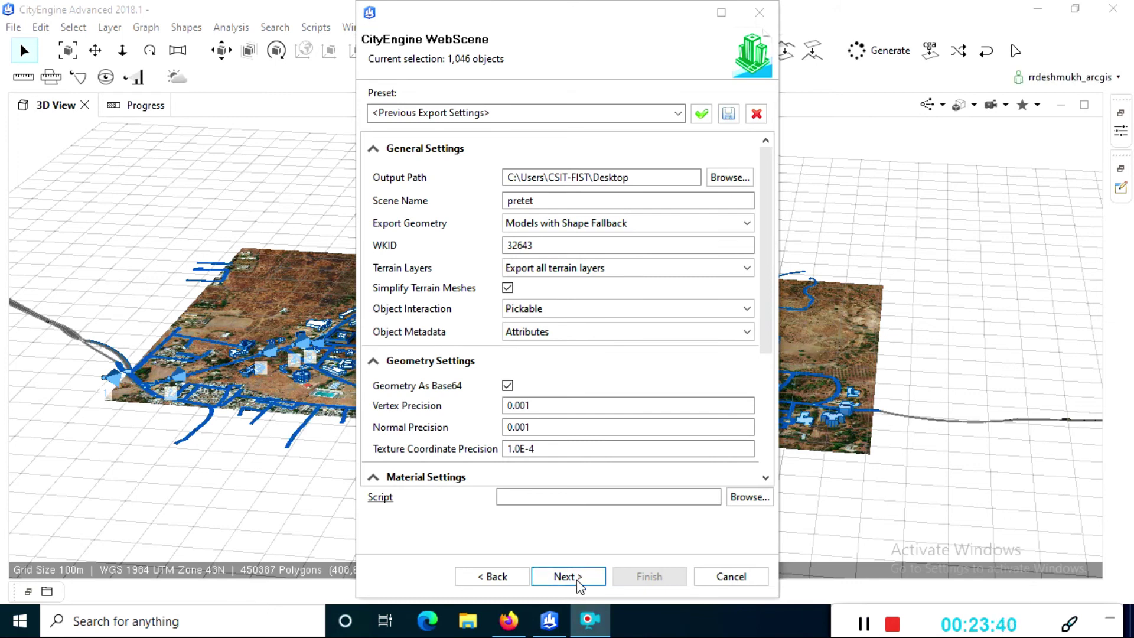
Run the WebScene export with all listed layers enabled and dismiss the batch export message.
click(578, 580)
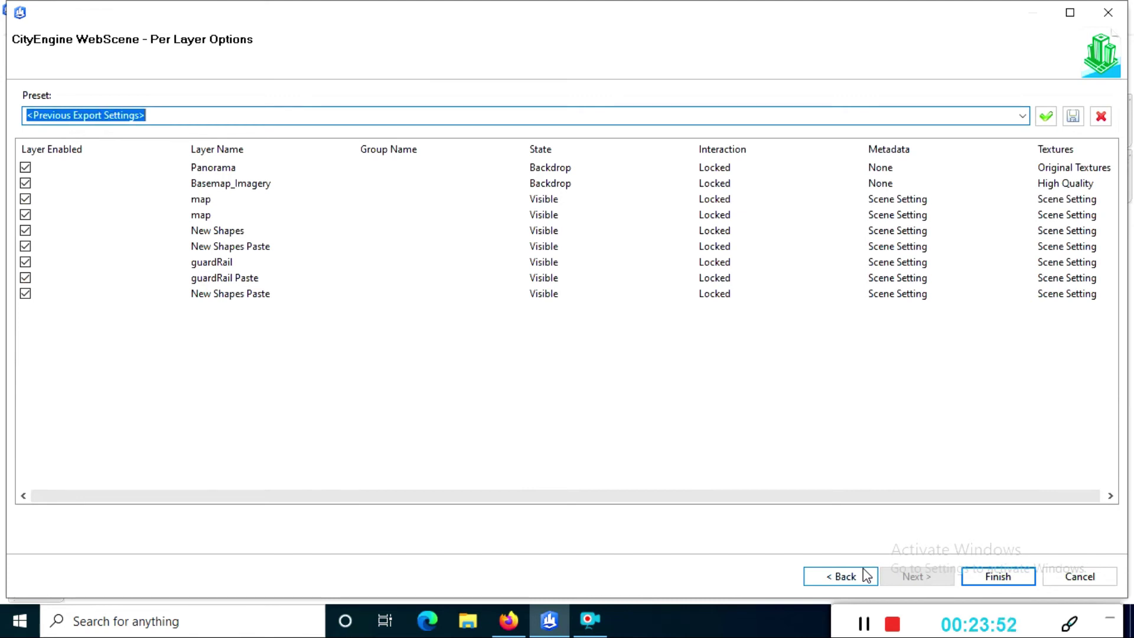
click(983, 576)
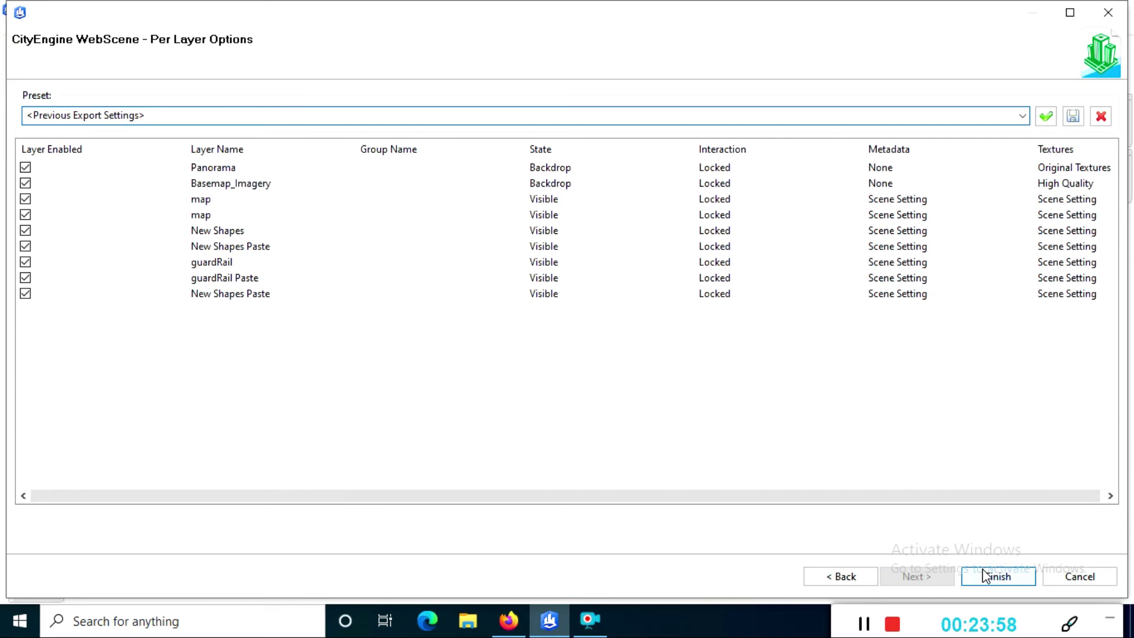
click(984, 576)
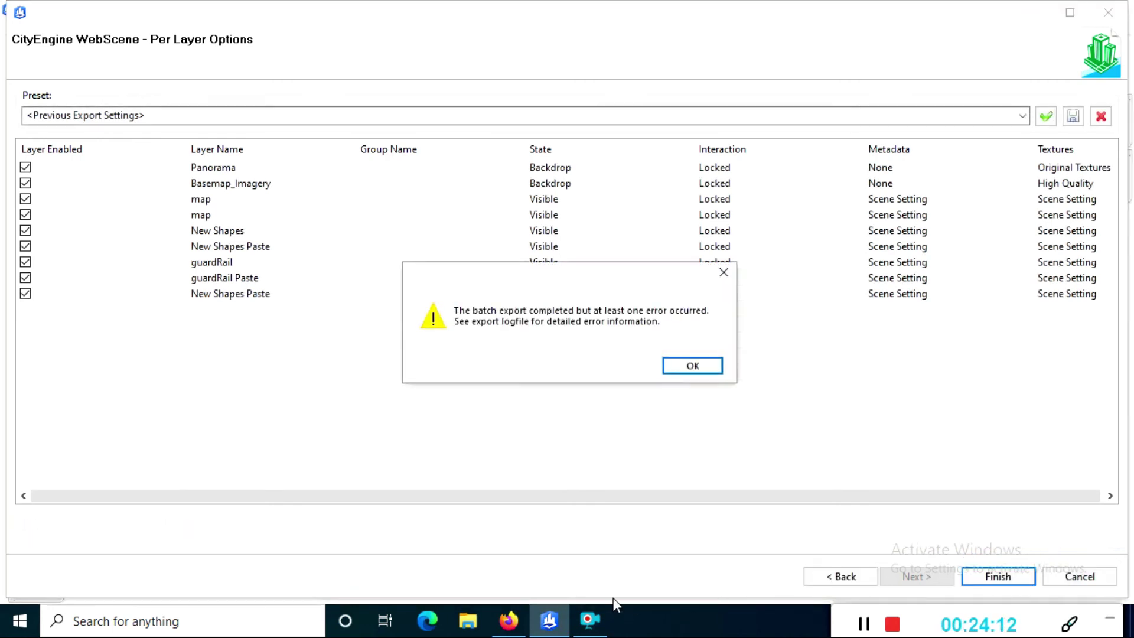
click(709, 365)
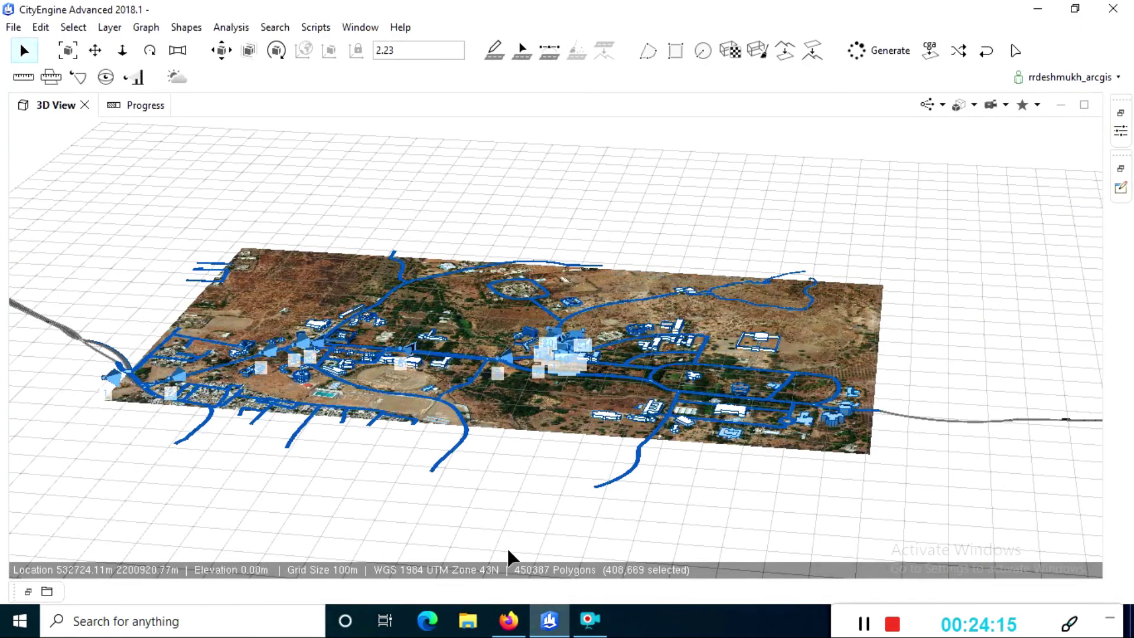
Switch to Firefox and open a new tab ready for a web search.
click(508, 620)
click(201, 14)
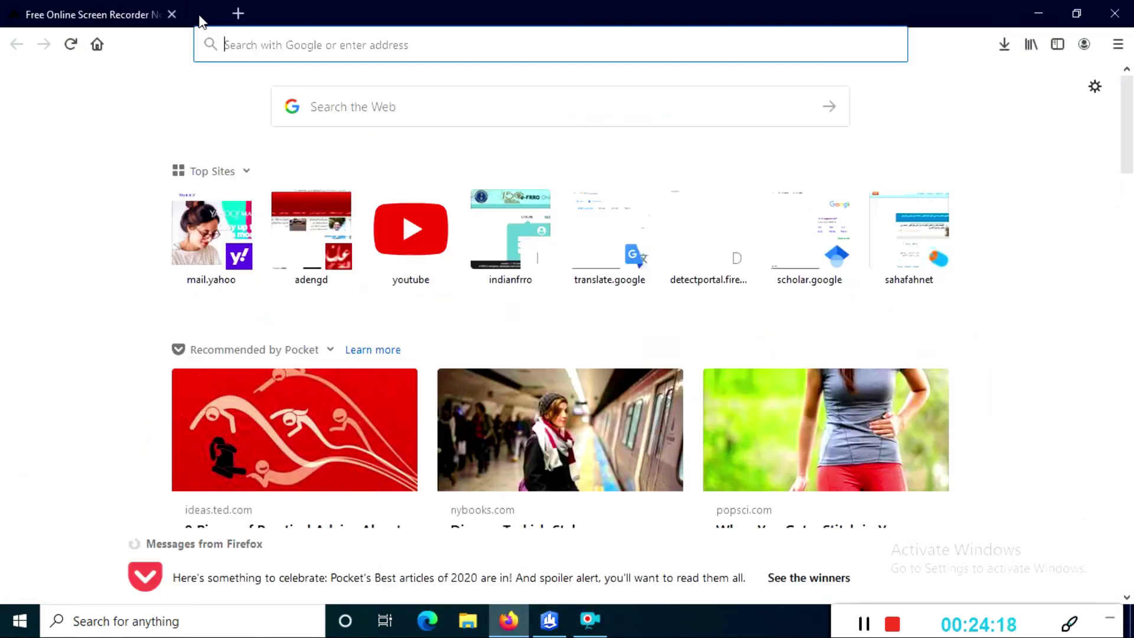
click(366, 106)
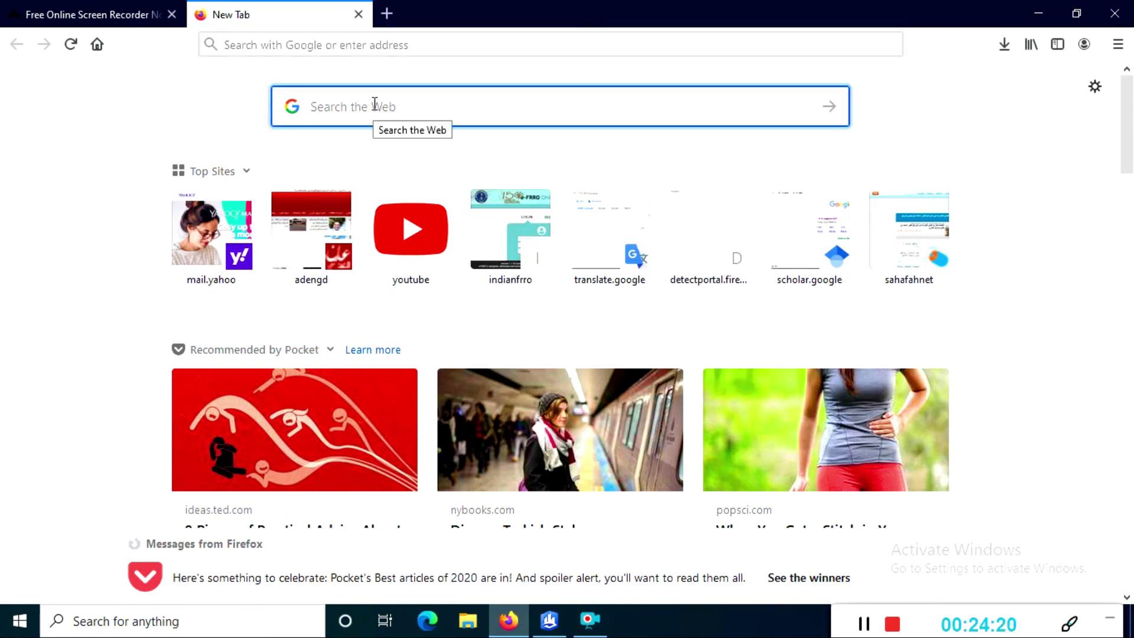
text(es)
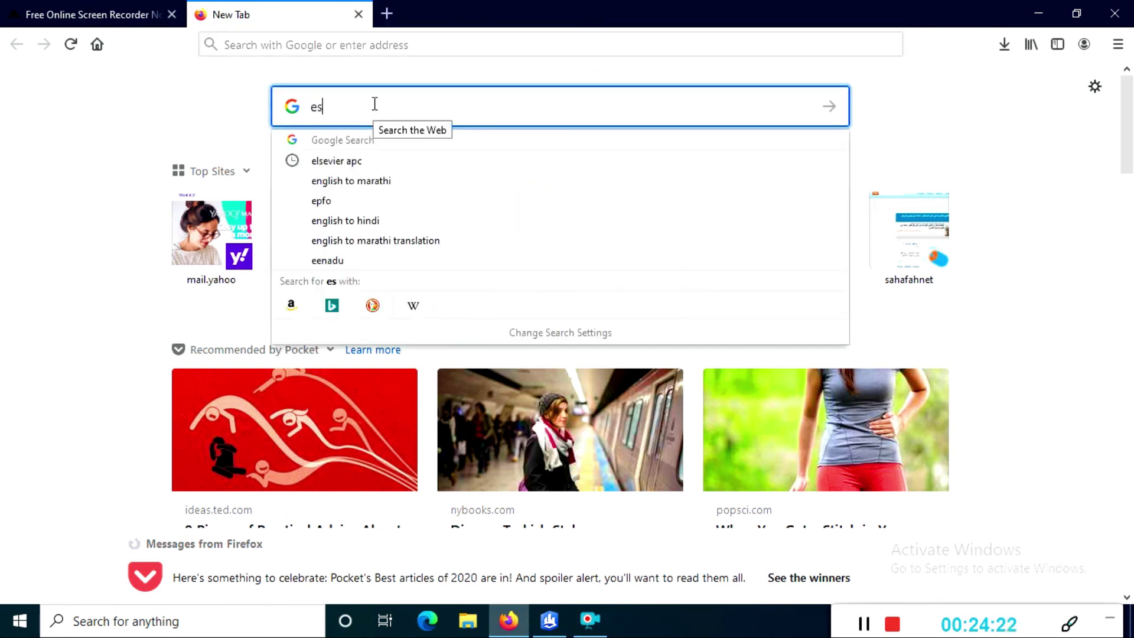
text(ri web)
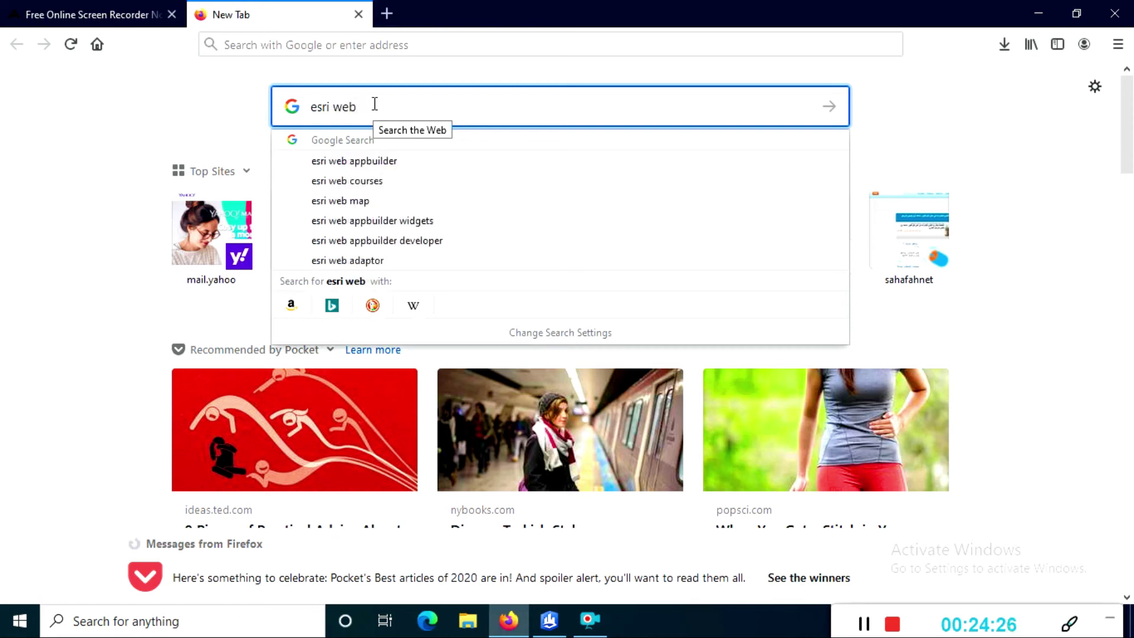
key(BackSpace)
key(BackSpace)
key(BackSpace)
key(BackSpace)
key(BackSpace)
key(BackSpace)
key(BackSpace)
key(BackSpace)
key(BackSpace)
Search the web for "cityengin web scene" and open the CityEngine Web Viewer result in a separate tab.
text(cityengin we)
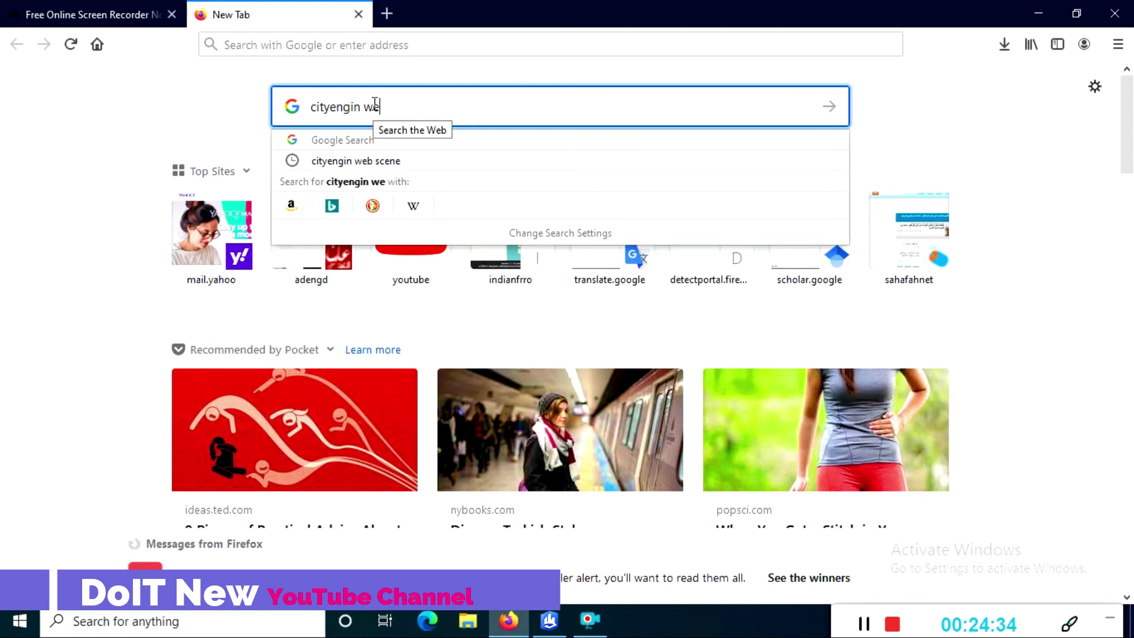
click(401, 160)
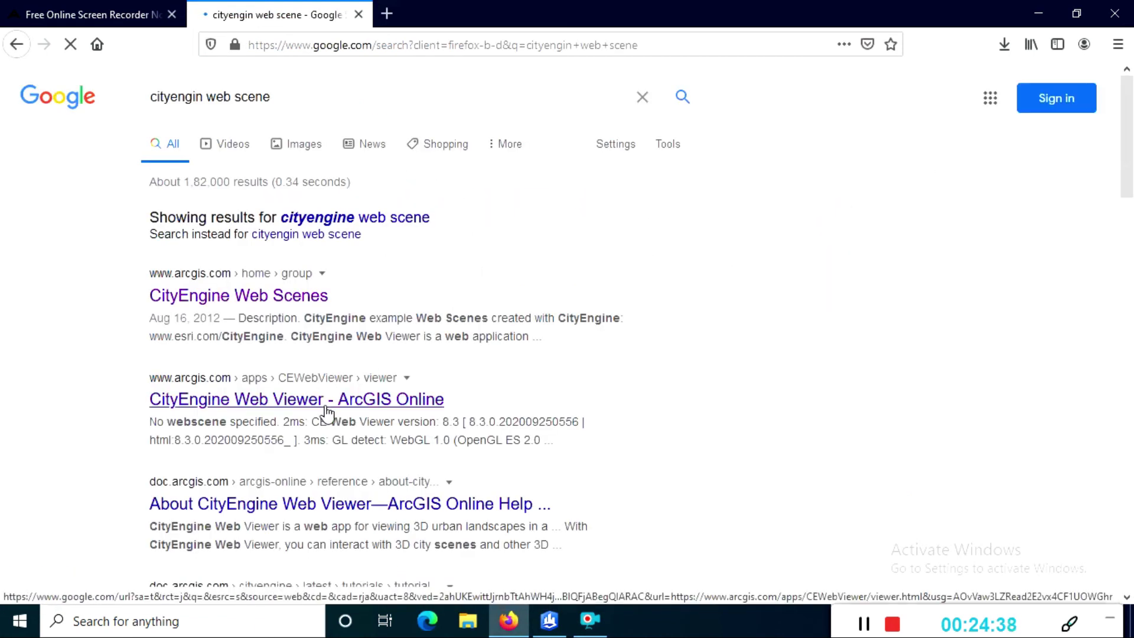
right_click(329, 406)
click(356, 417)
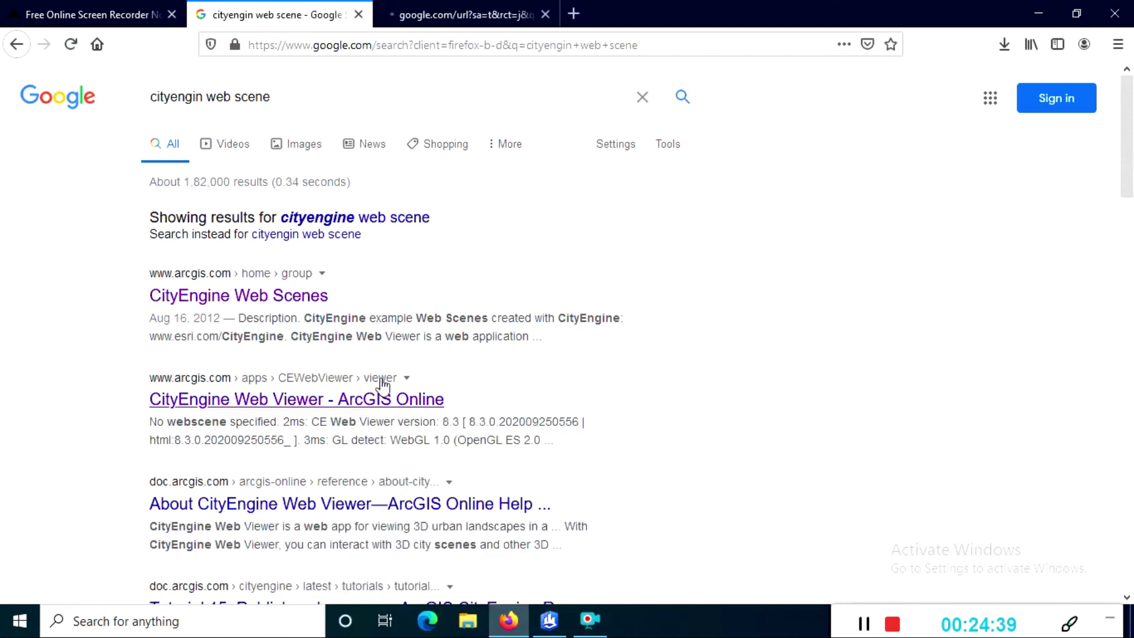
click(493, 9)
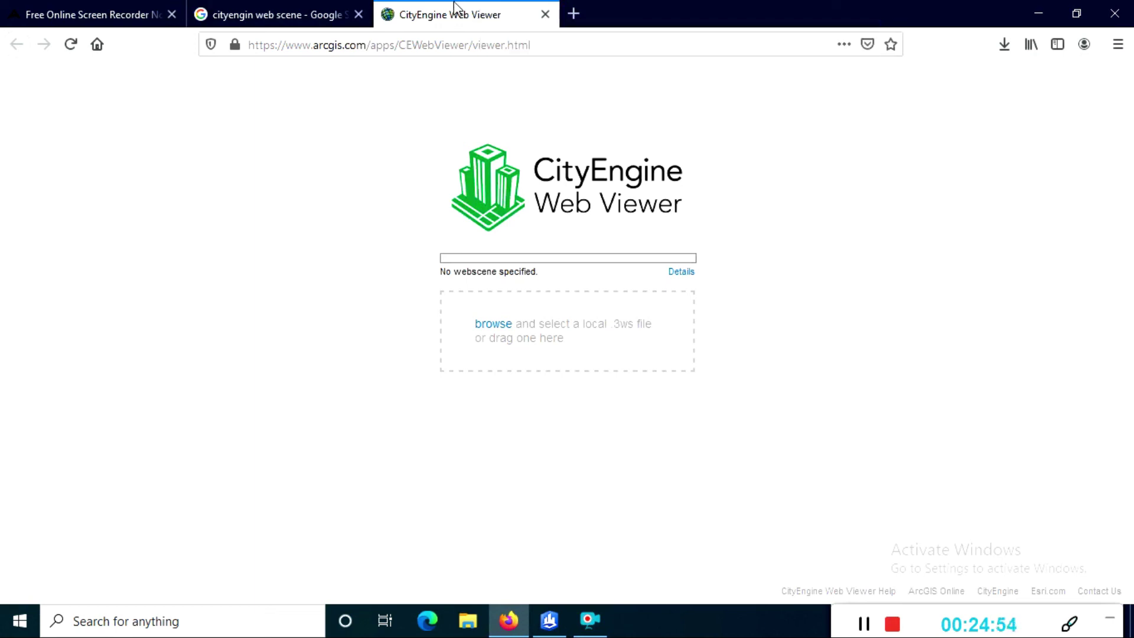
Load the exported pretet.3ws file from the Desktop into the CityEngine Web Viewer.
click(494, 325)
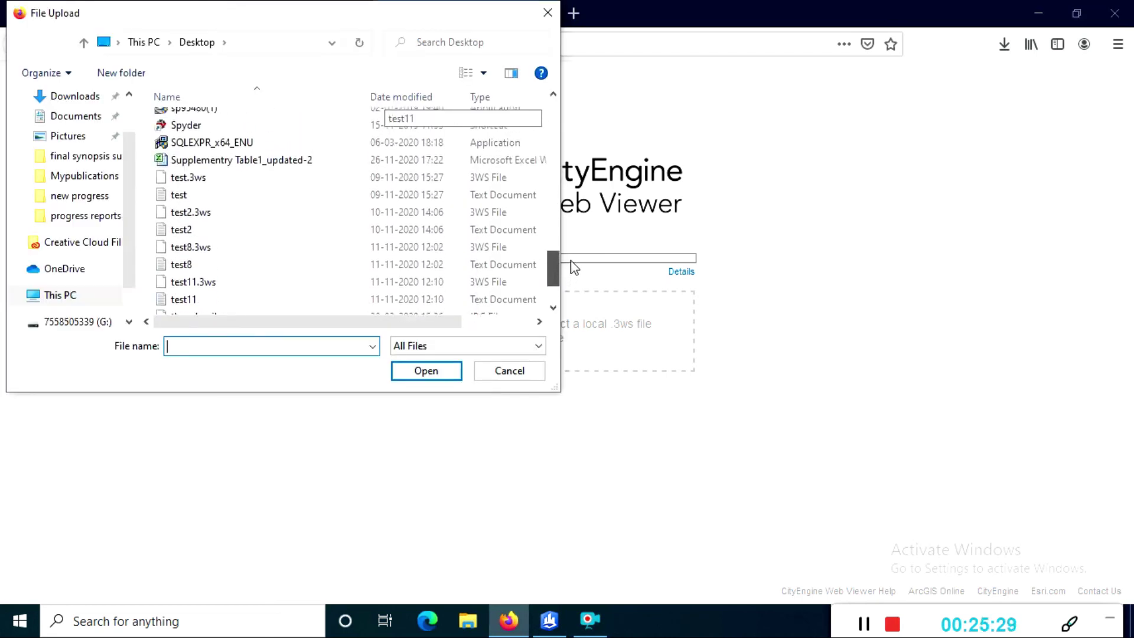
scroll(574, 263, up, 2)
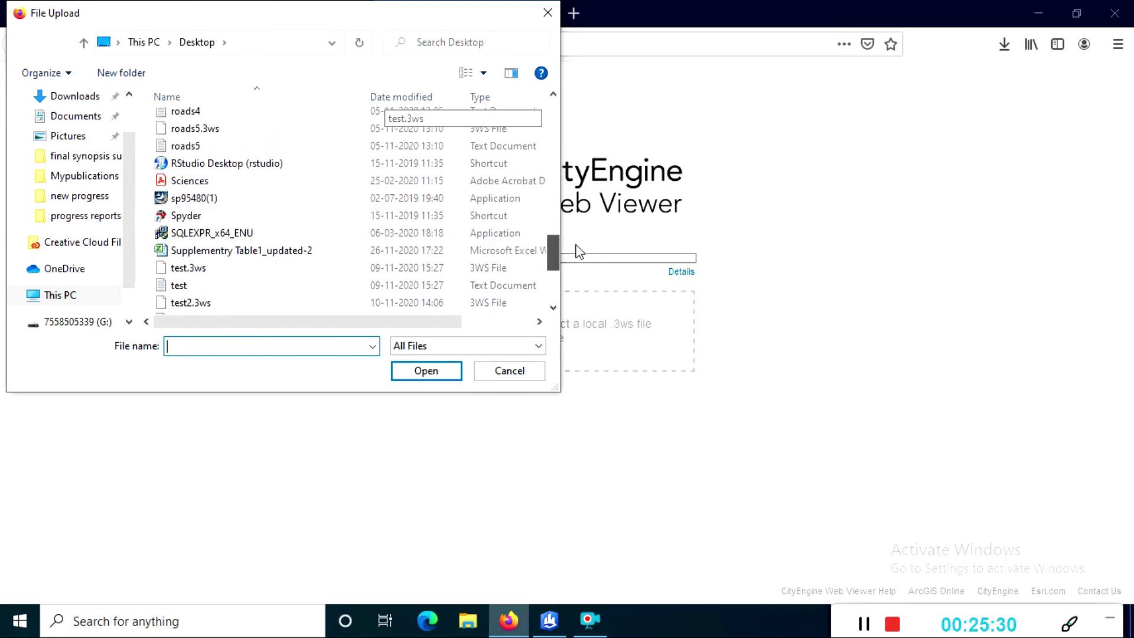
scroll(292, 229, up, 3)
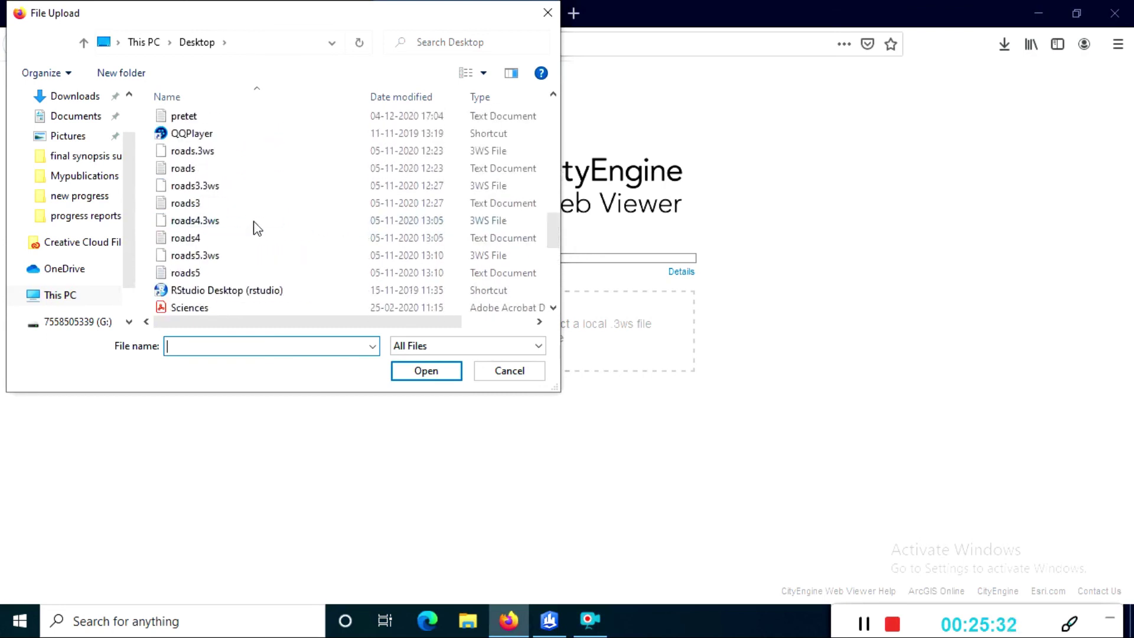
click(222, 121)
scroll(223, 125, up, 2)
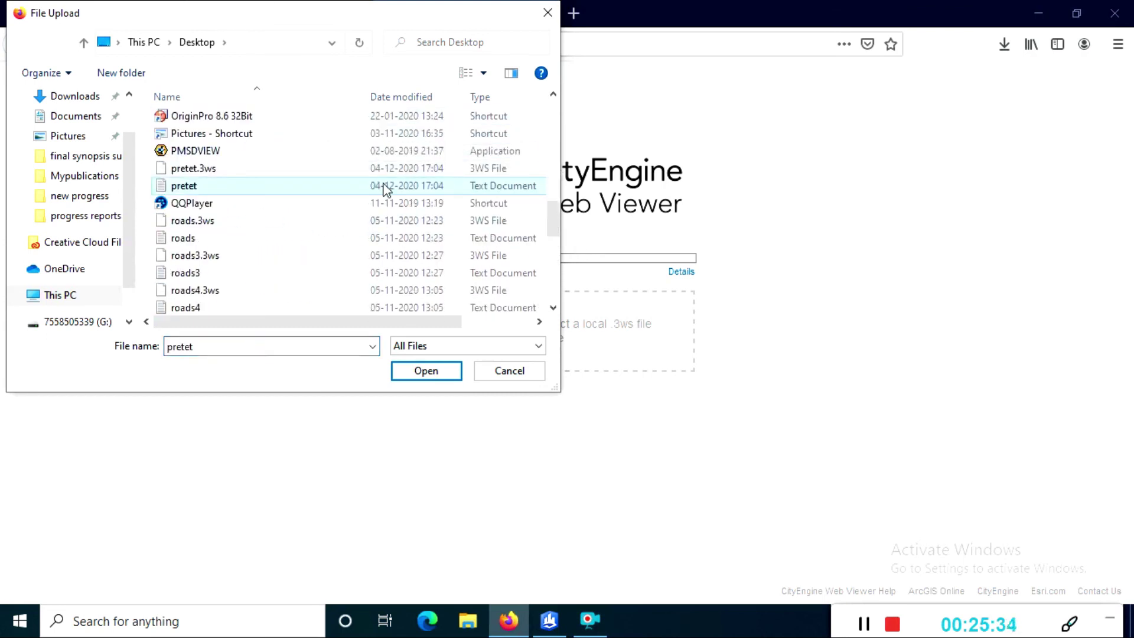
click(248, 168)
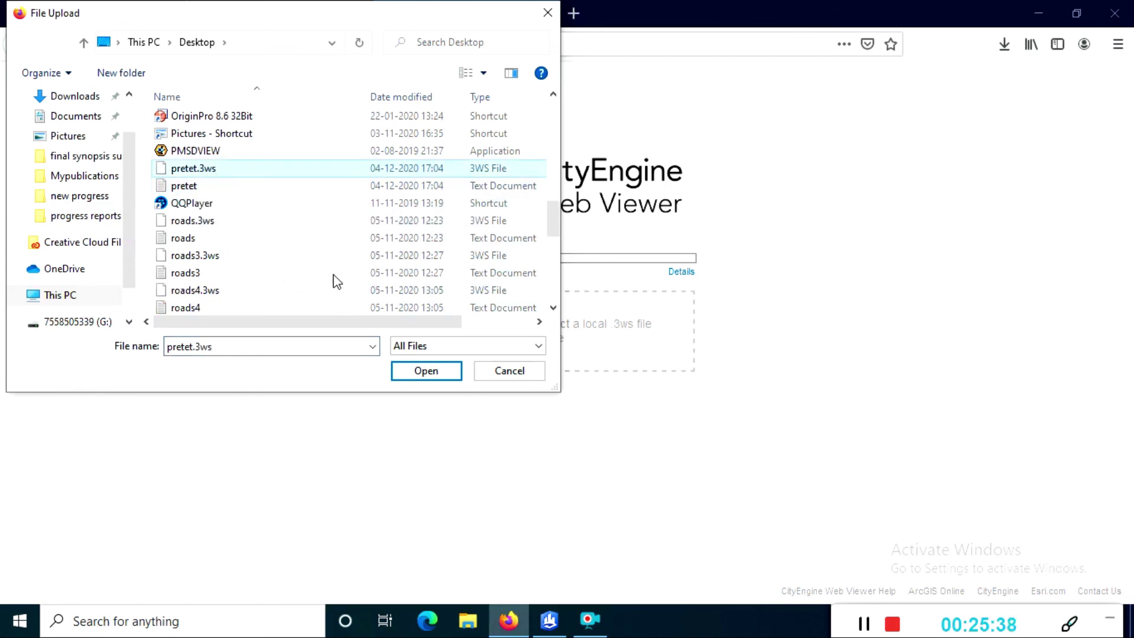
click(433, 378)
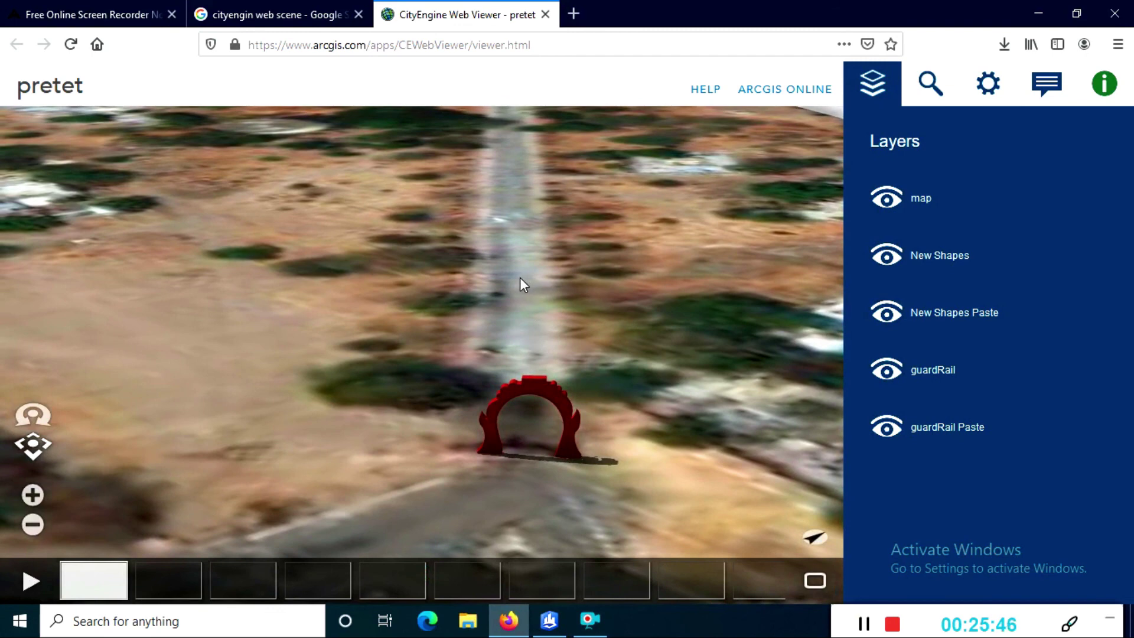
View the web scene, then return to CityEngine and examine the campus roads and buildings near the sports ground.
scroll(519, 284, down, 3)
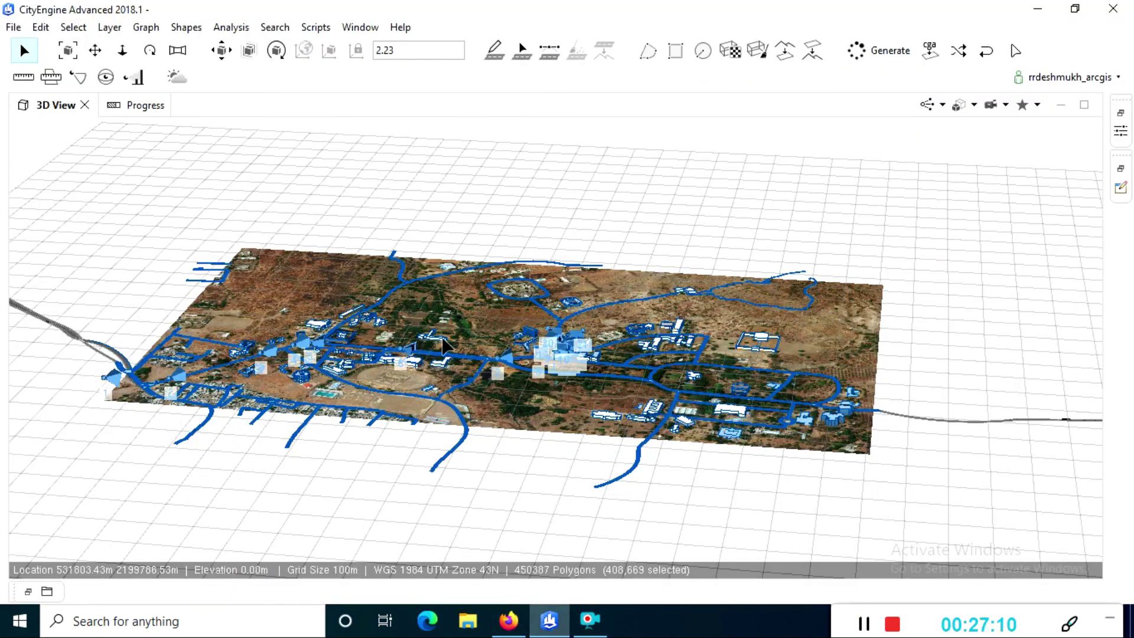
scroll(444, 347, up, 10)
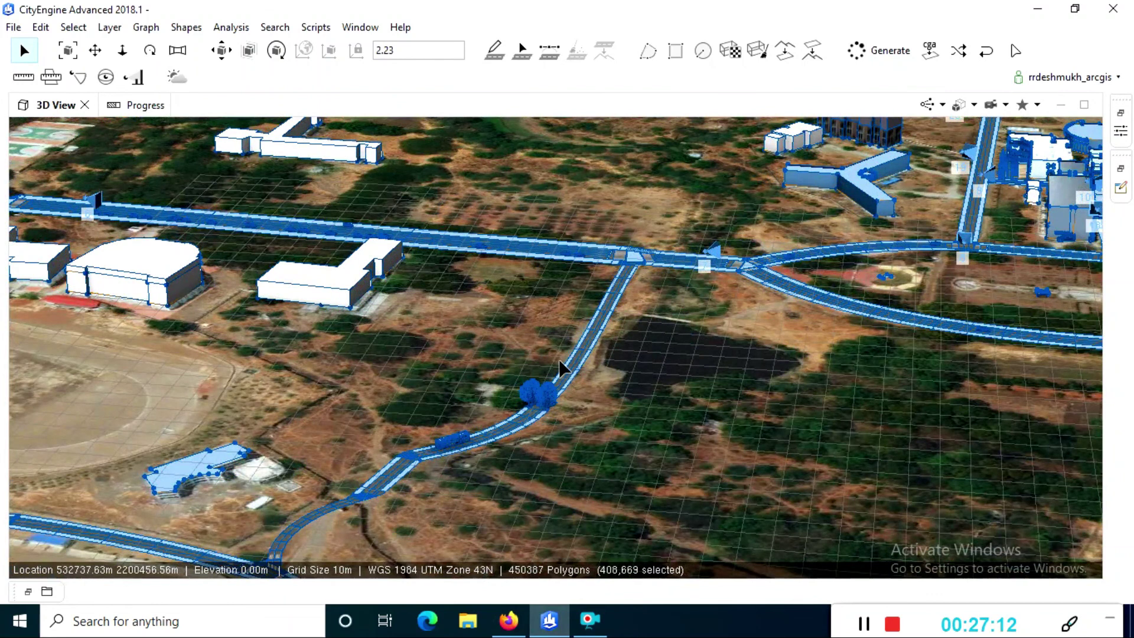